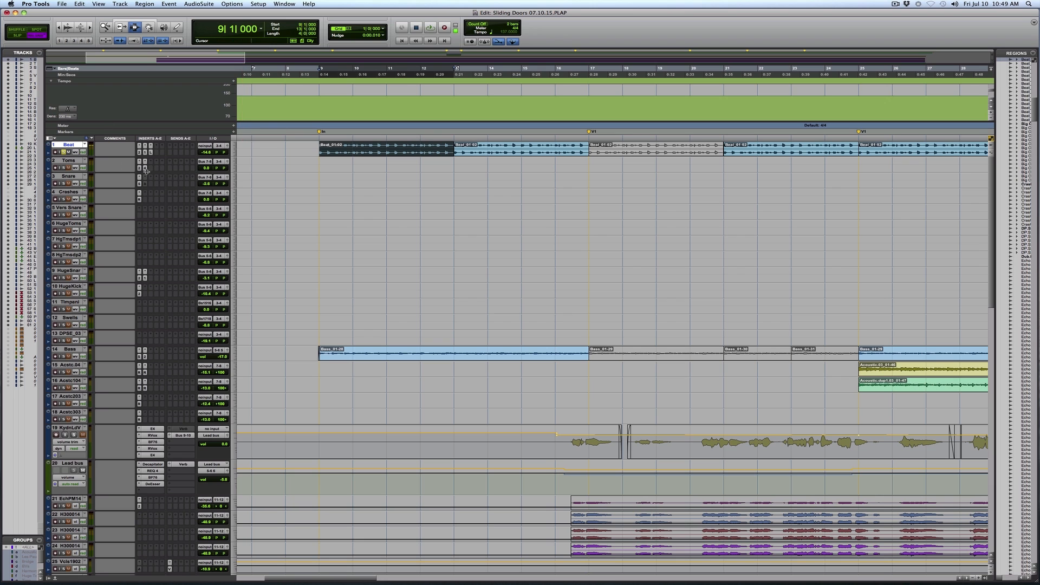
# Enlarge the Beat track to medium height and open its REQ 2 equalizer
pyautogui.click(234, 154)
pyautogui.click(247, 161)
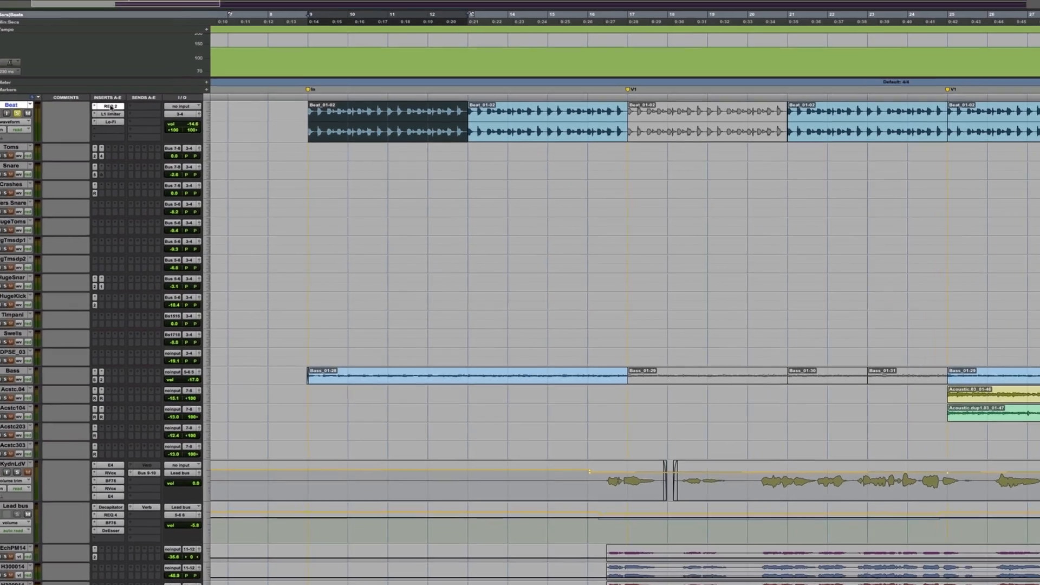
pyautogui.click(153, 146)
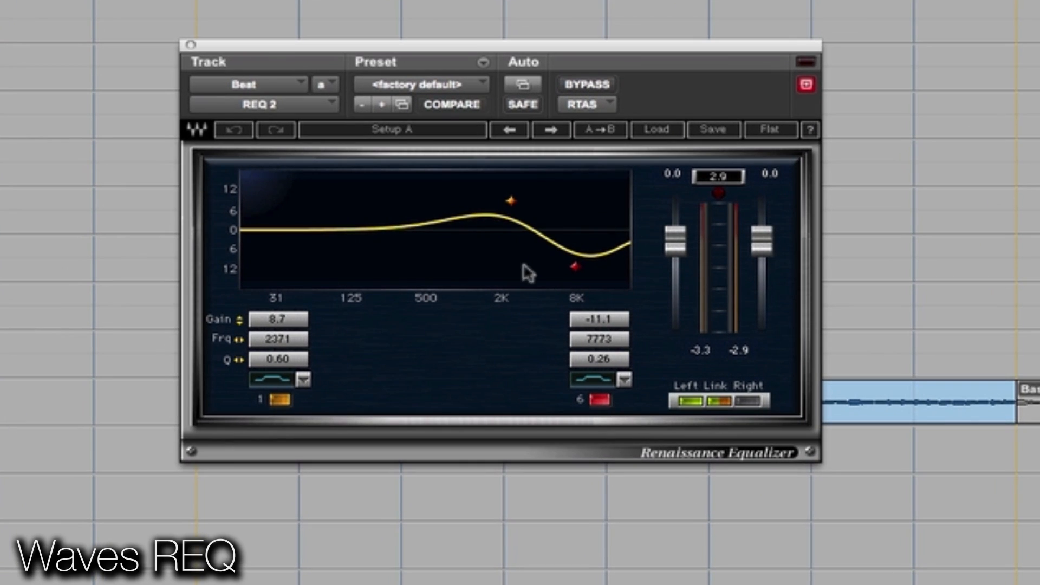
# Play the intro beat and compare its sound with the REQ 2 equalizer bypassed and active
pyautogui.press('space')
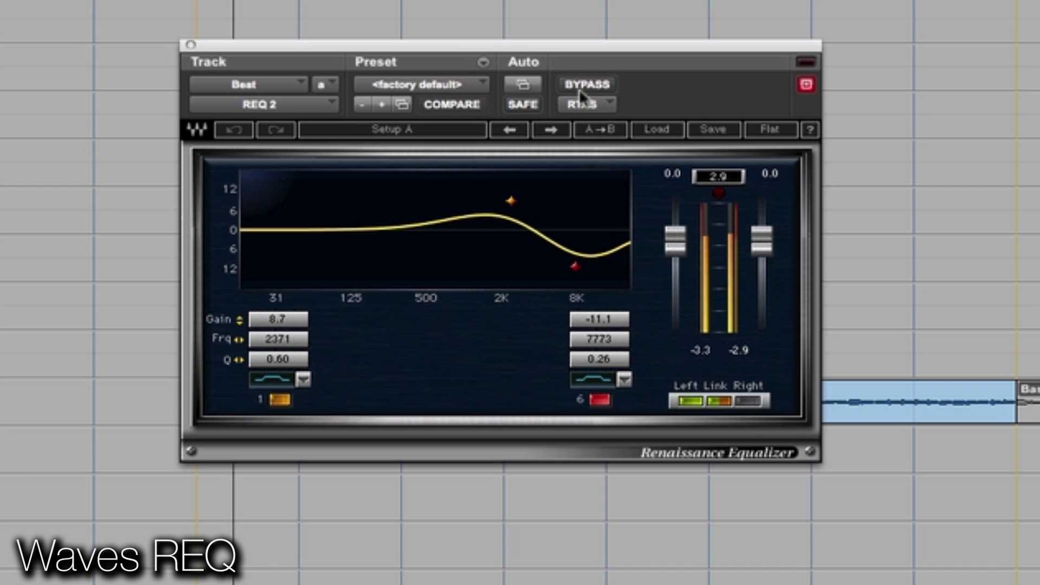
pyautogui.click(579, 89)
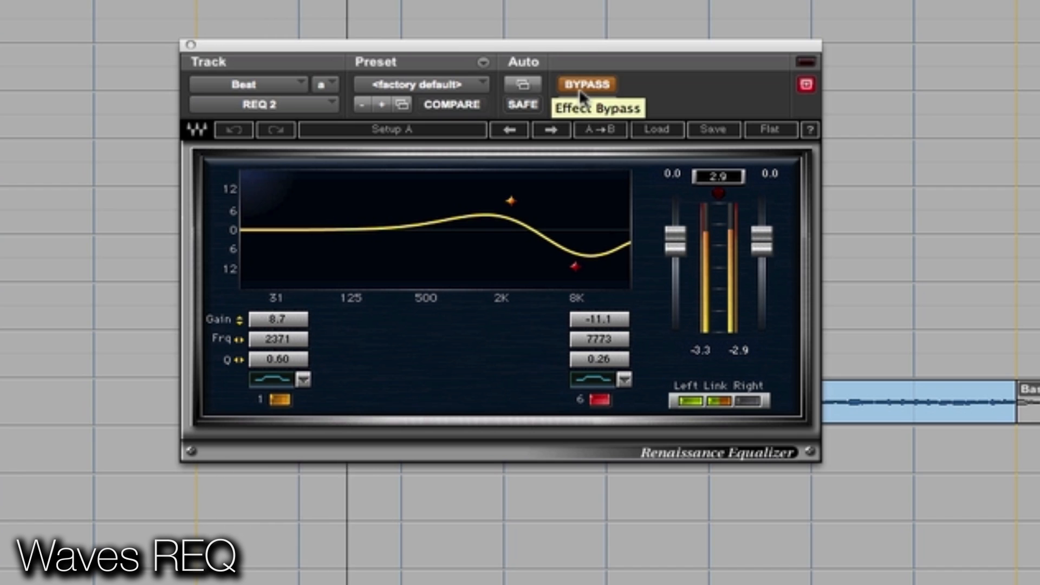
pyautogui.click(580, 89)
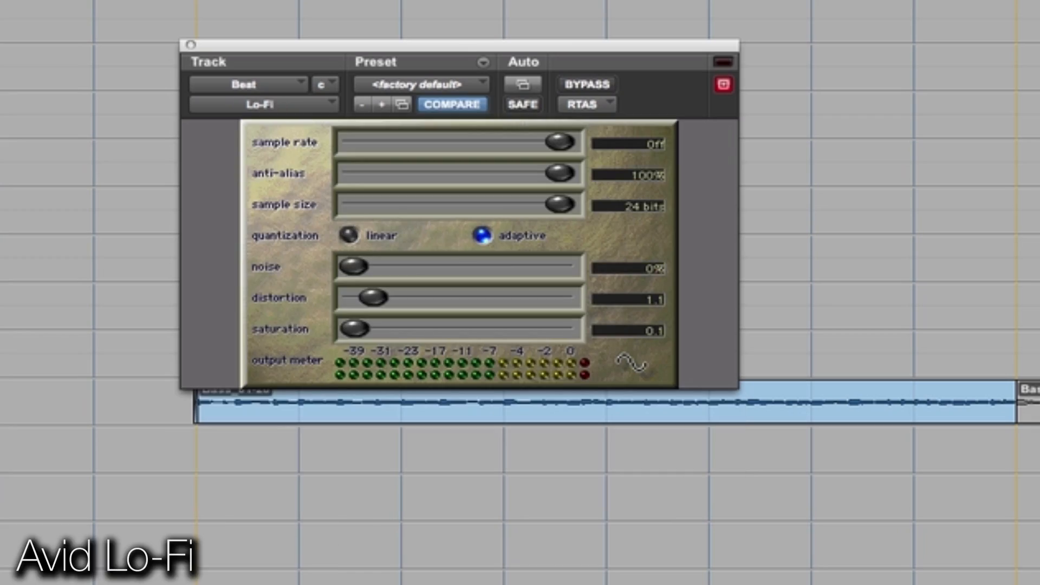
# Compare the Beat track with its Lo-Fi insert bypassed and active, leave it active, and close the plug-in window
pyautogui.click(590, 89)
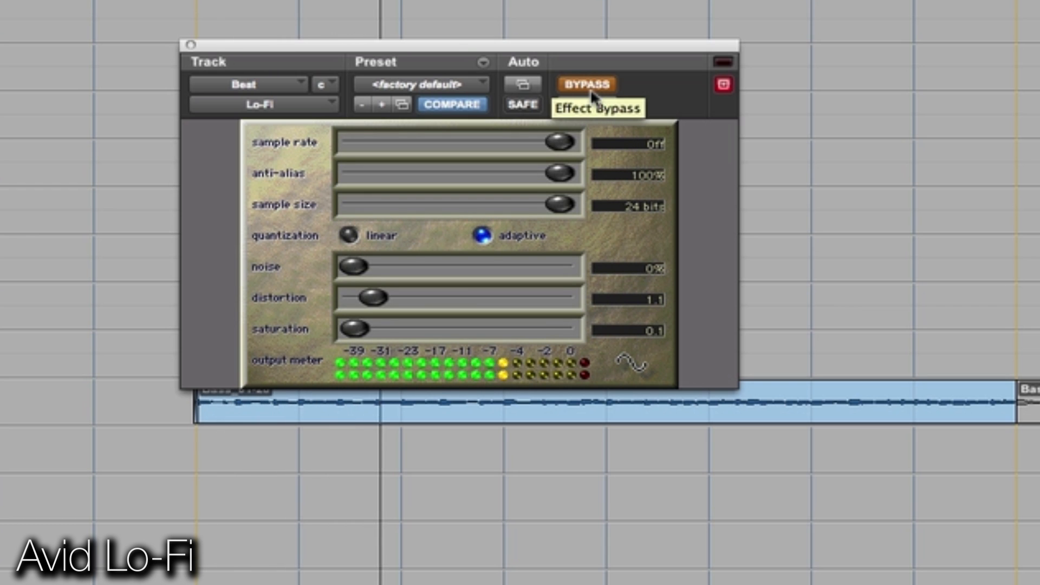
pyautogui.click(590, 89)
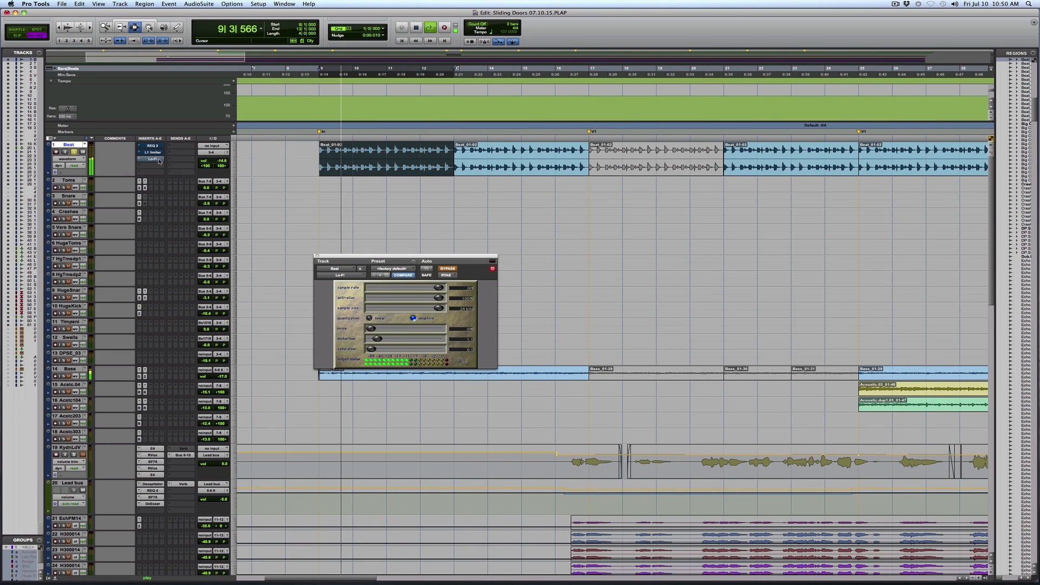
pyautogui.keyDown('super'); pyautogui.click(156, 159); pyautogui.keyUp('super')
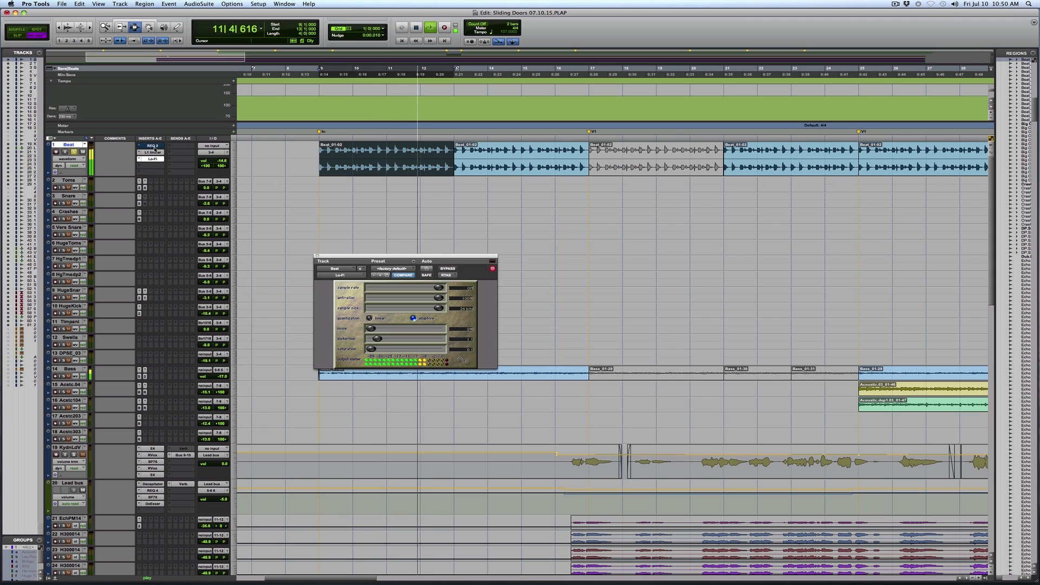
pyautogui.click(317, 256)
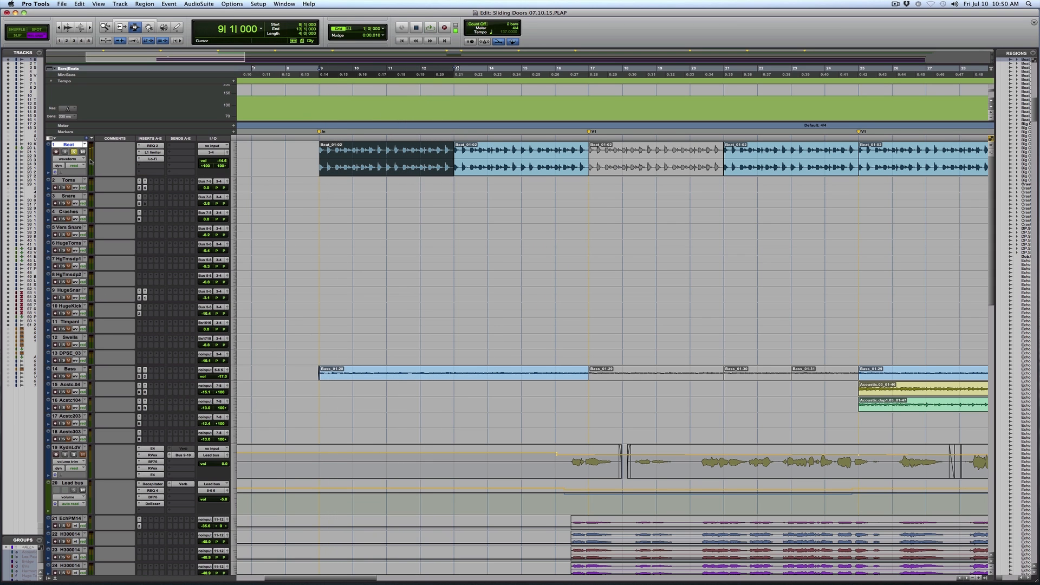
# Select the intro region Bass_01-28 and enlarge the Bass track to medium height
pyautogui.moveTo(314, 373); pyautogui.dragTo(589, 372)
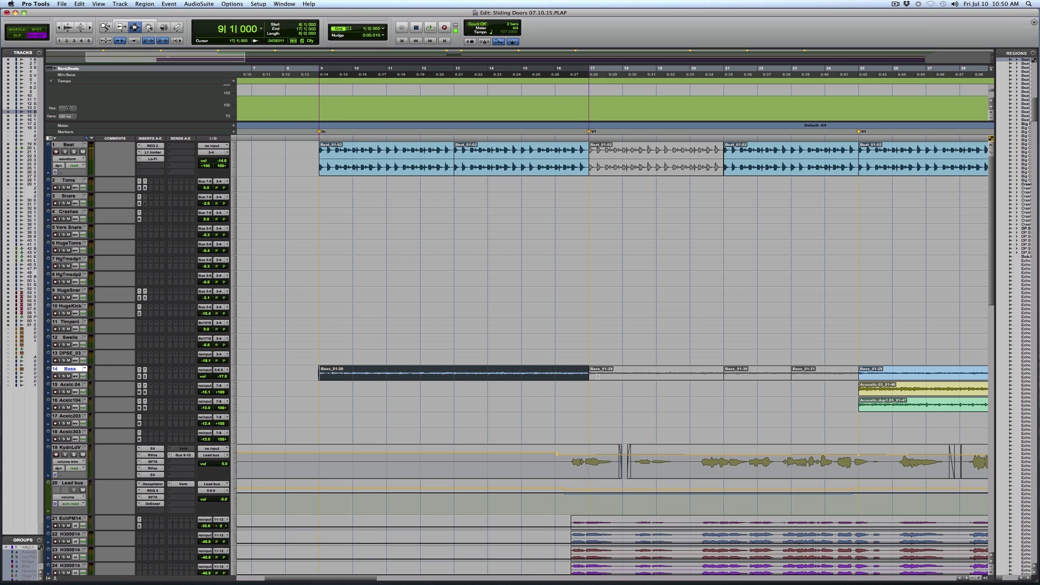
pyautogui.click(235, 374)
pyautogui.click(248, 382)
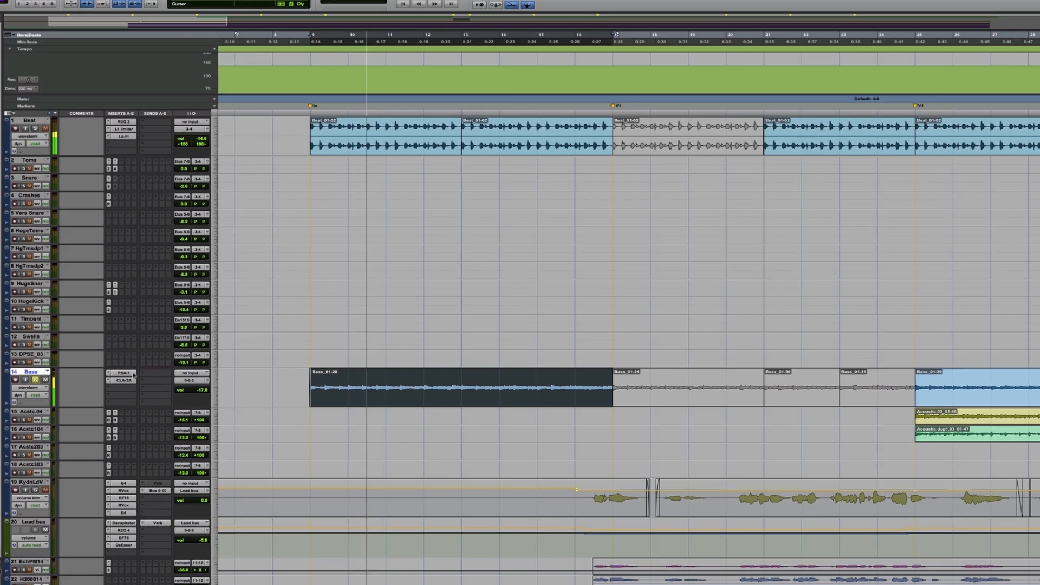
# Compare the Bass track with its SansAmp PSA-1 and CLA-2A inserts bypassed and active, leaving both active
pyautogui.click(161, 370)
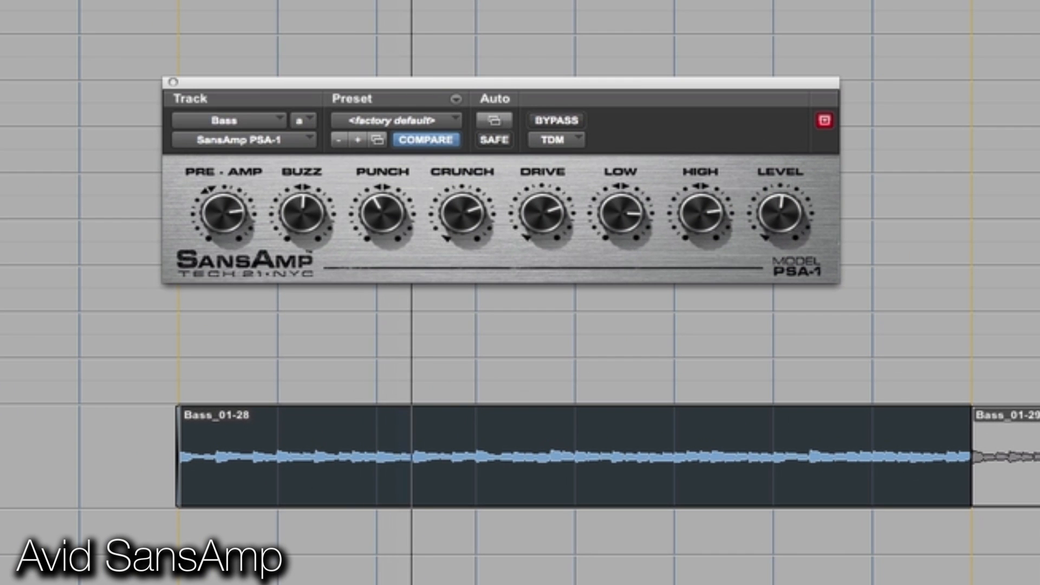
pyautogui.click(575, 121)
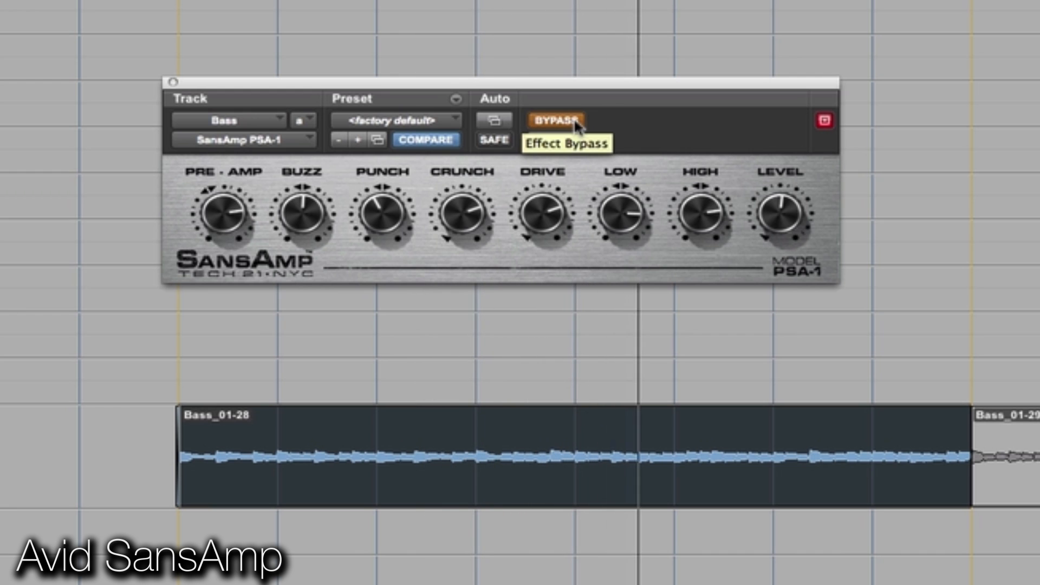
pyautogui.click(575, 120)
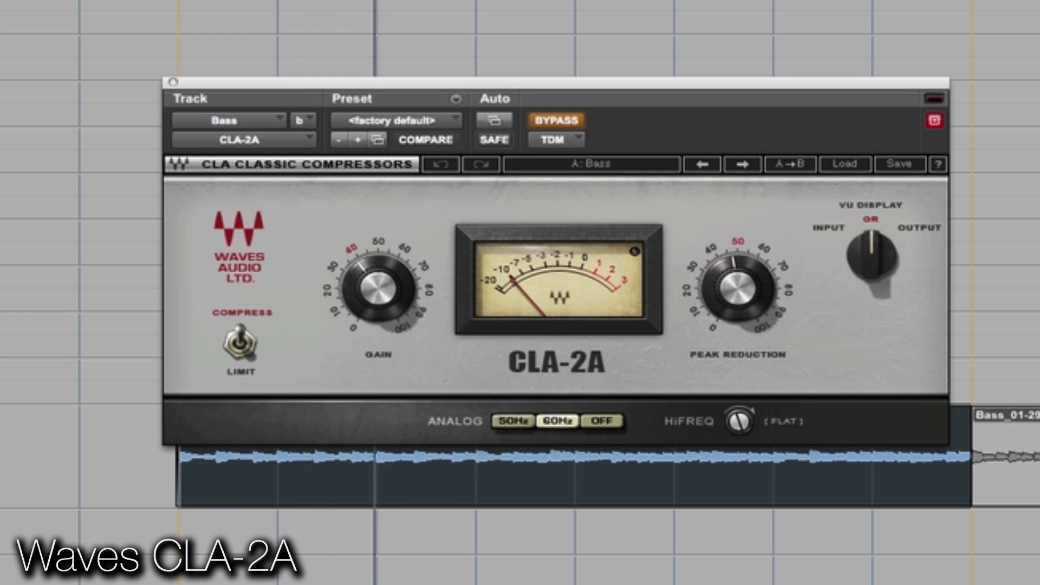
pyautogui.click(556, 120)
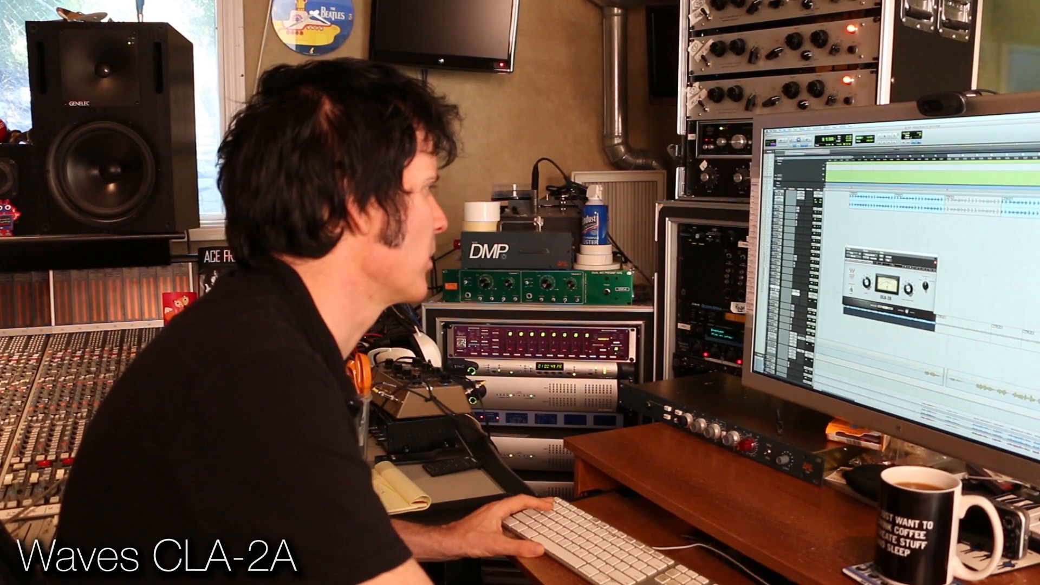
pyautogui.press('super+w')
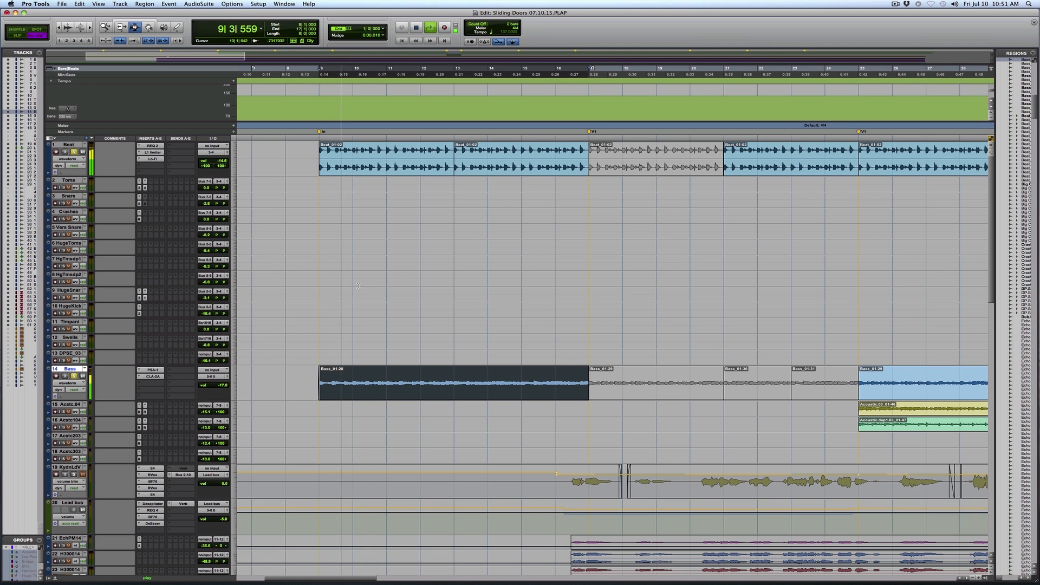
# Select the intro regions on the four string tracks and enlarge the PnPrnt01 piano track to medium height
pyautogui.scroll(-10, 581, 336)
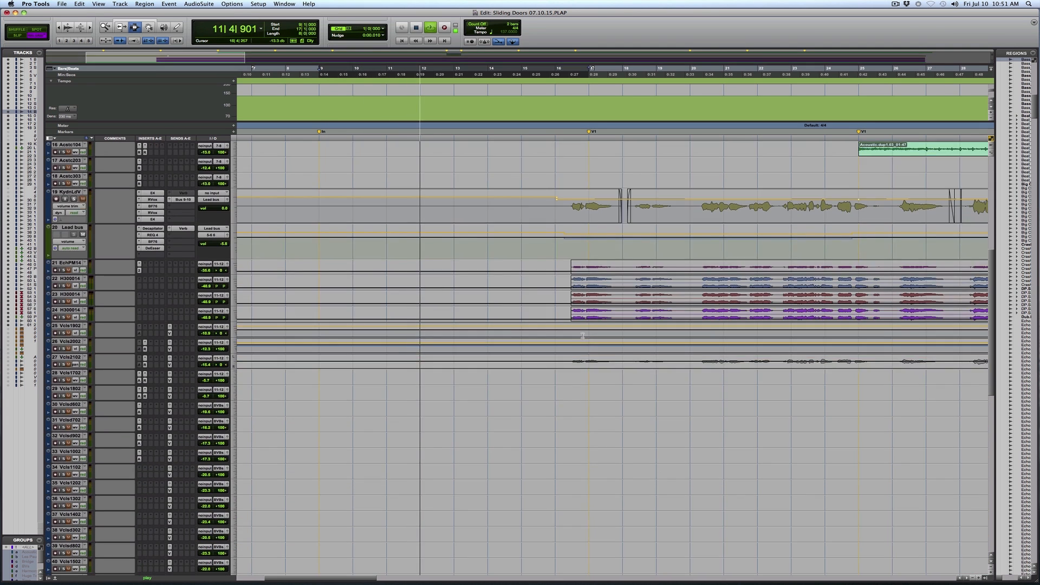
pyautogui.scroll(-10, 582, 335)
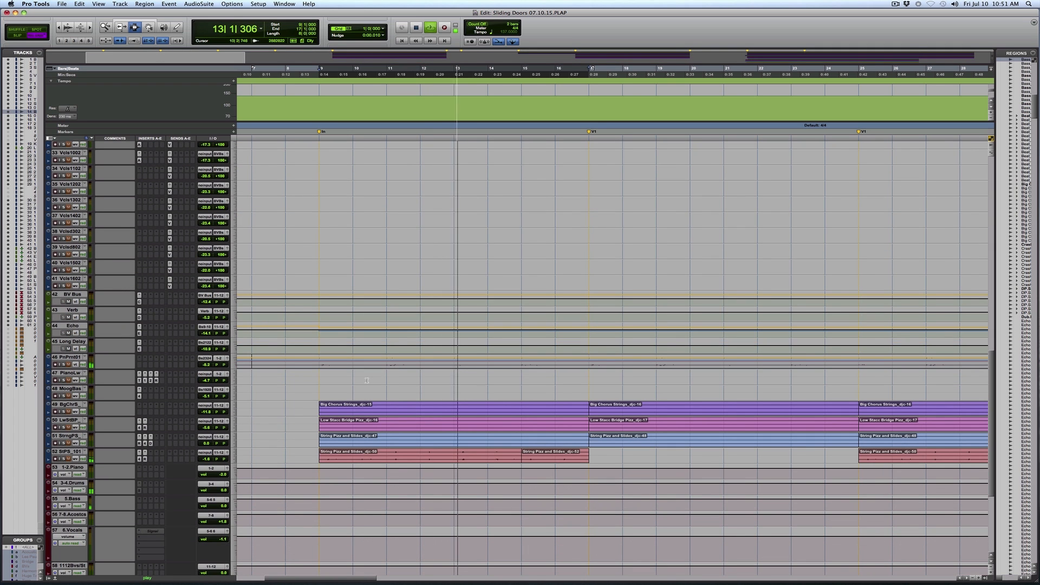
pyautogui.moveTo(324, 410); pyautogui.dragTo(589, 458)
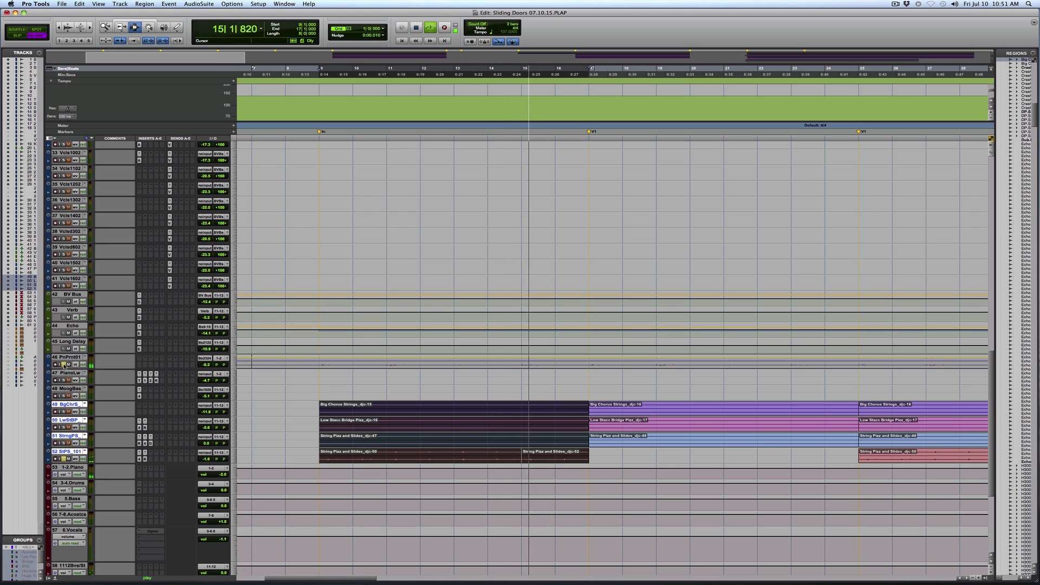
pyautogui.click(233, 365)
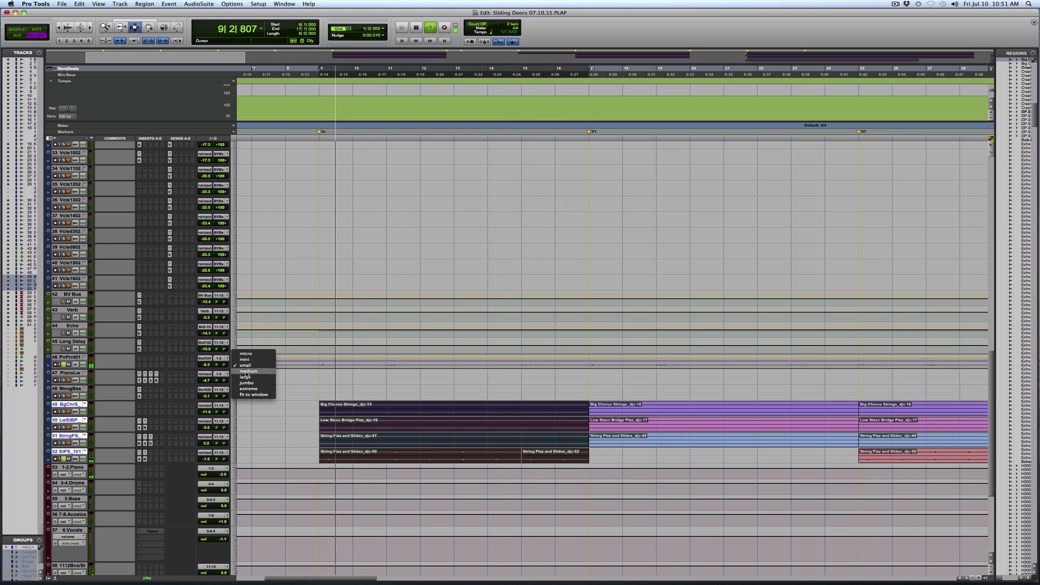
pyautogui.click(246, 372)
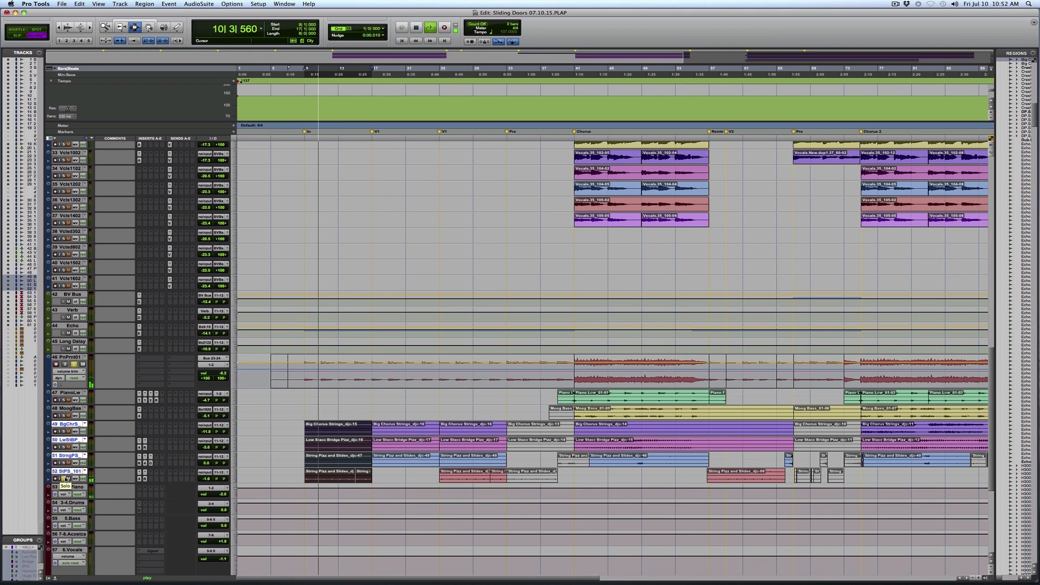
# Open the REQ 4 equalizer on the StrngPzndSlds_101 track and compare the strings with it bypassed and active
pyautogui.scroll(-7, 287, 414)
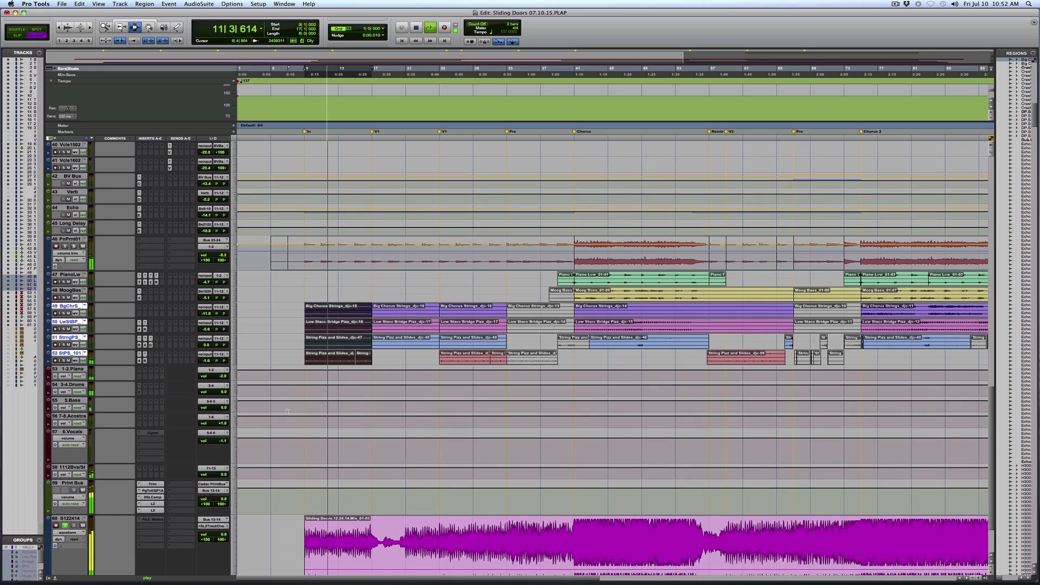
pyautogui.scroll(-2, 291, 421)
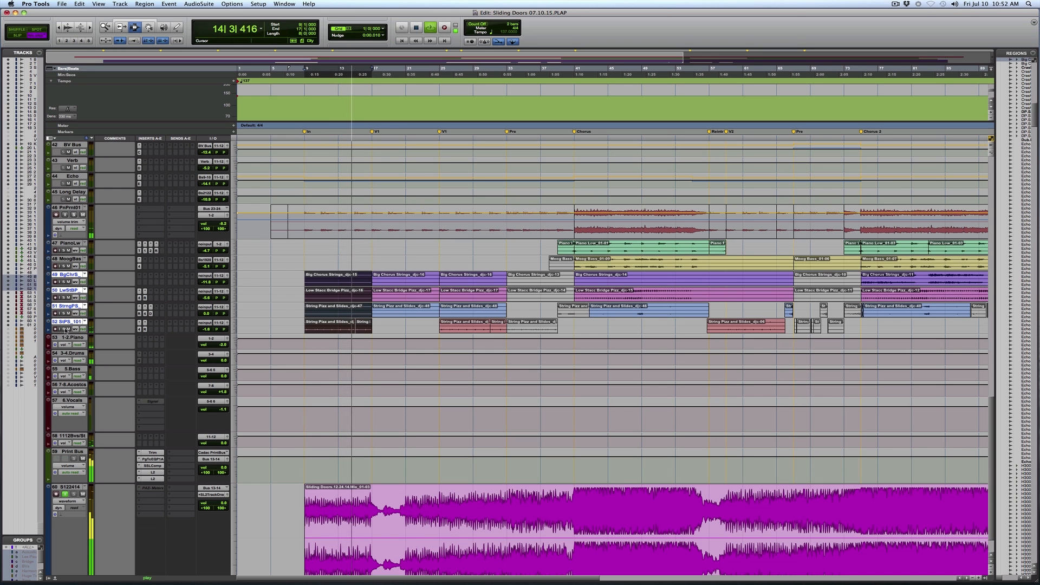
pyautogui.click(144, 329)
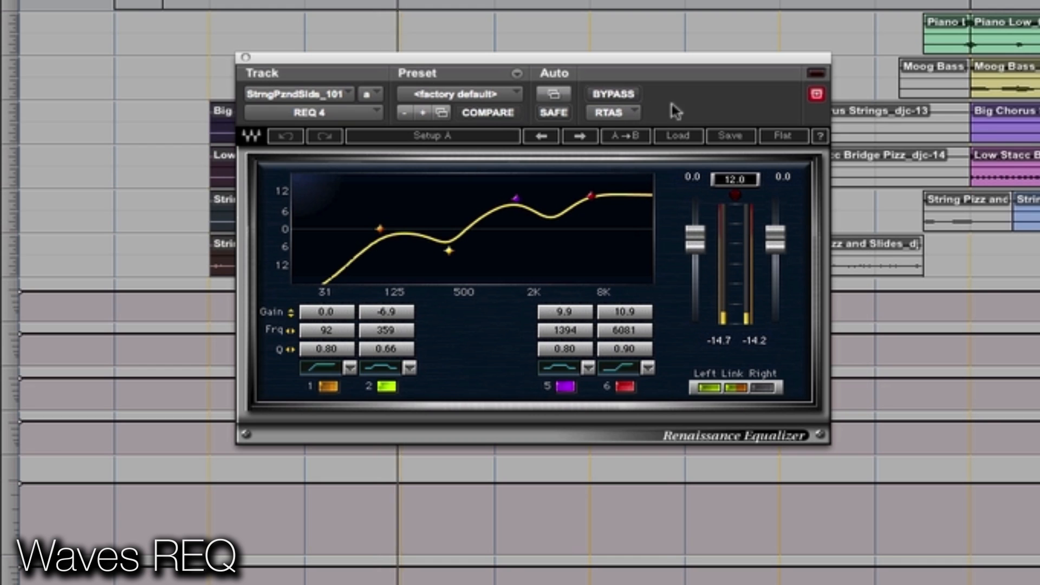
pyautogui.click(623, 96)
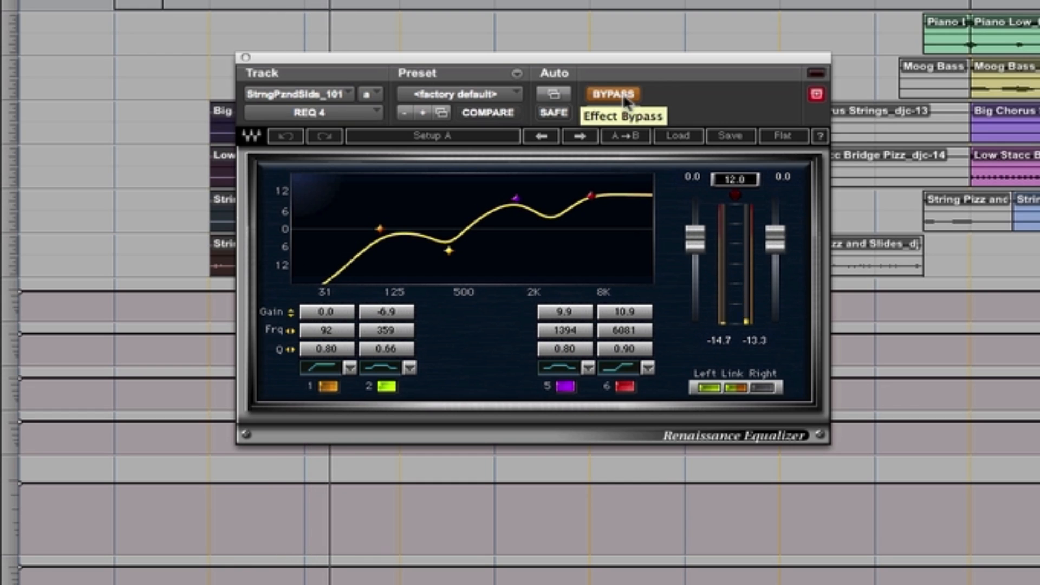
pyautogui.click(625, 99)
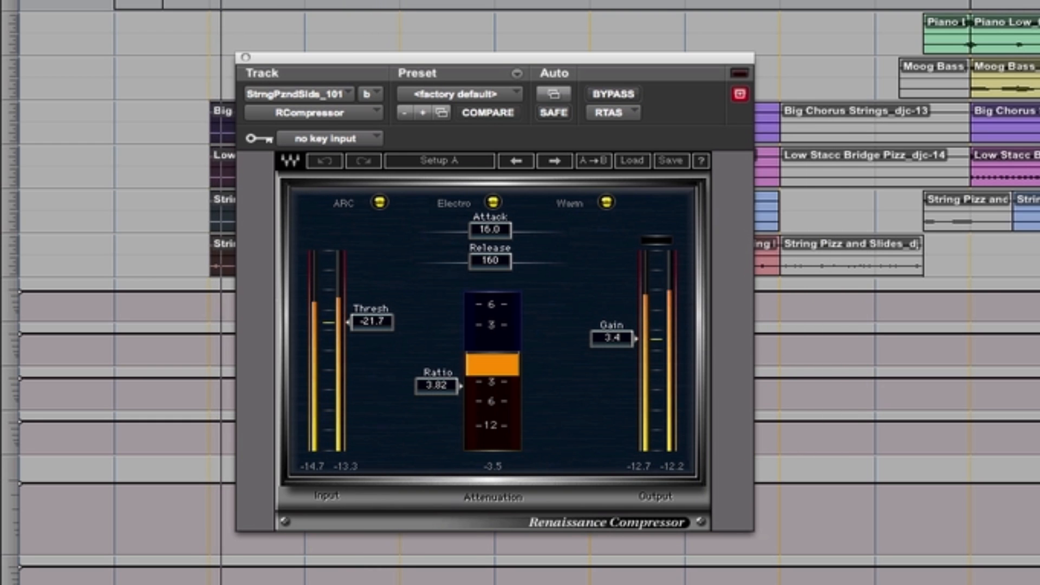
# Set the string track's RCompressor attack to 16.0 and compare the sound with the compressor bypassed and active
pyautogui.click(622, 92)
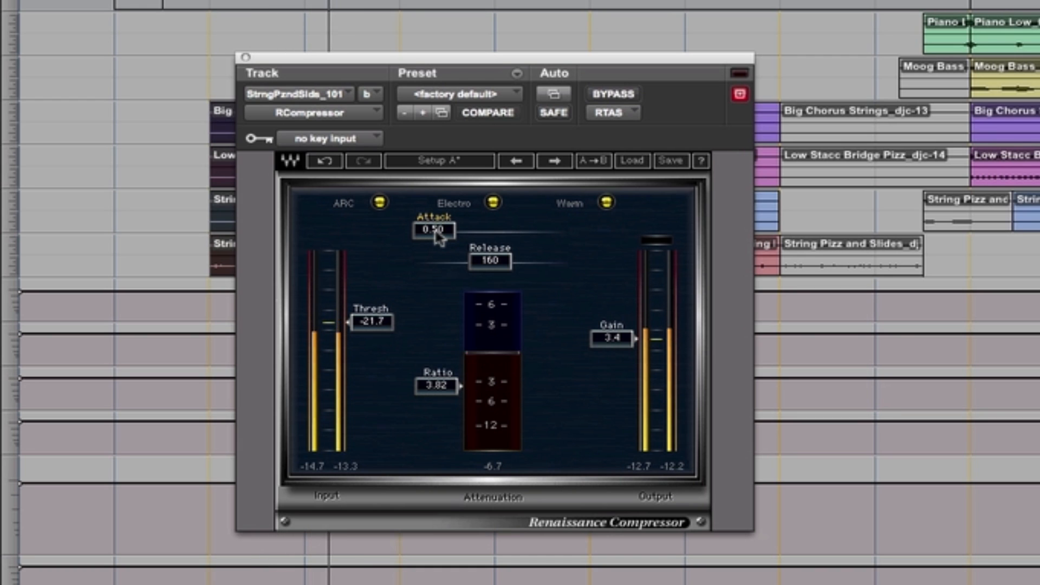
pyautogui.moveTo(438, 237); pyautogui.dragTo(494, 235)
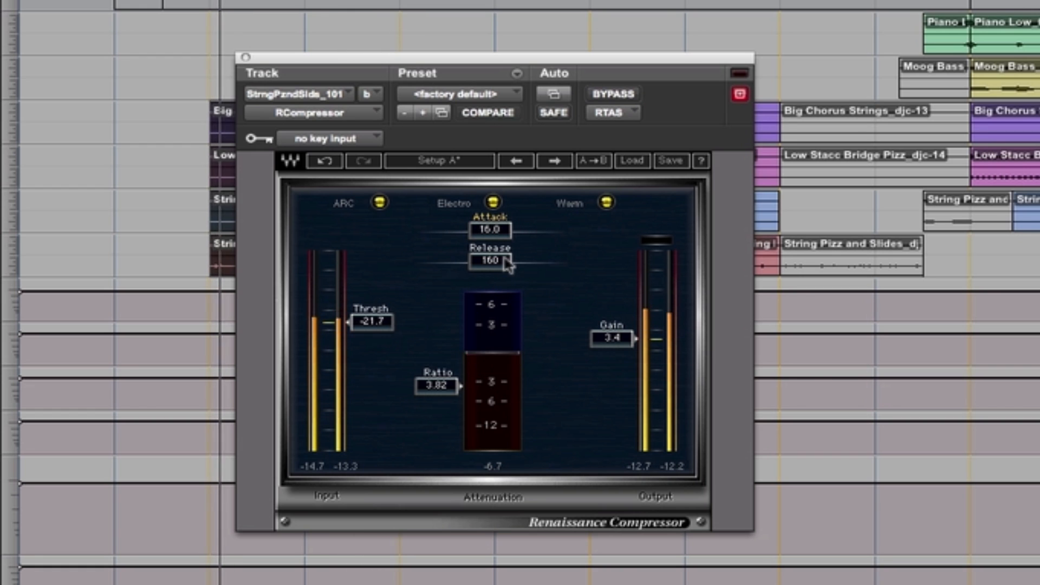
pyautogui.click(612, 94)
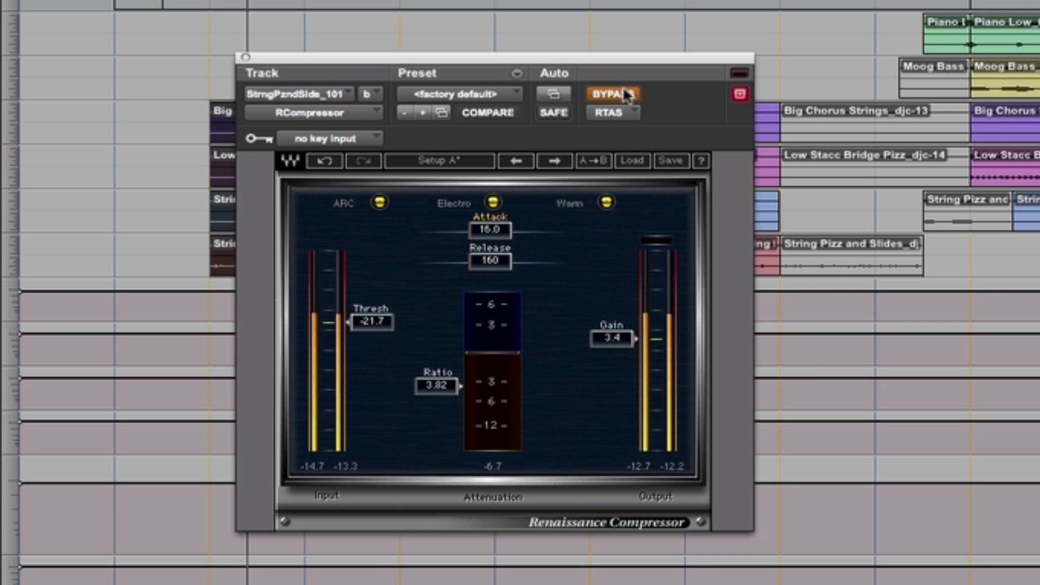
pyautogui.click(624, 95)
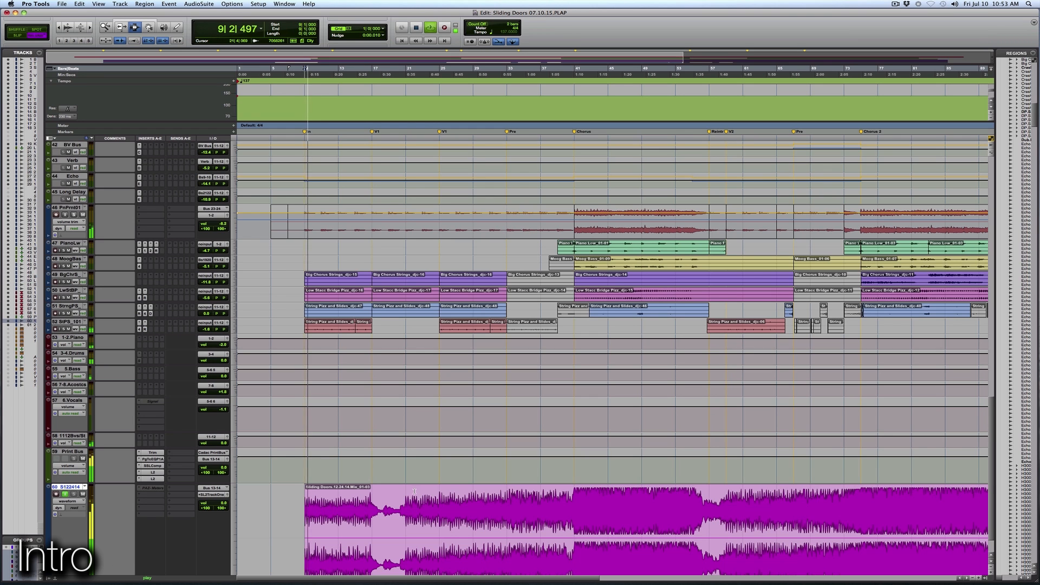
# Examine the piano and string arrangement in the intro and first verse, and the vocal tracks from verse one to the pre-chorus
pyautogui.scroll(7, 415, 490)
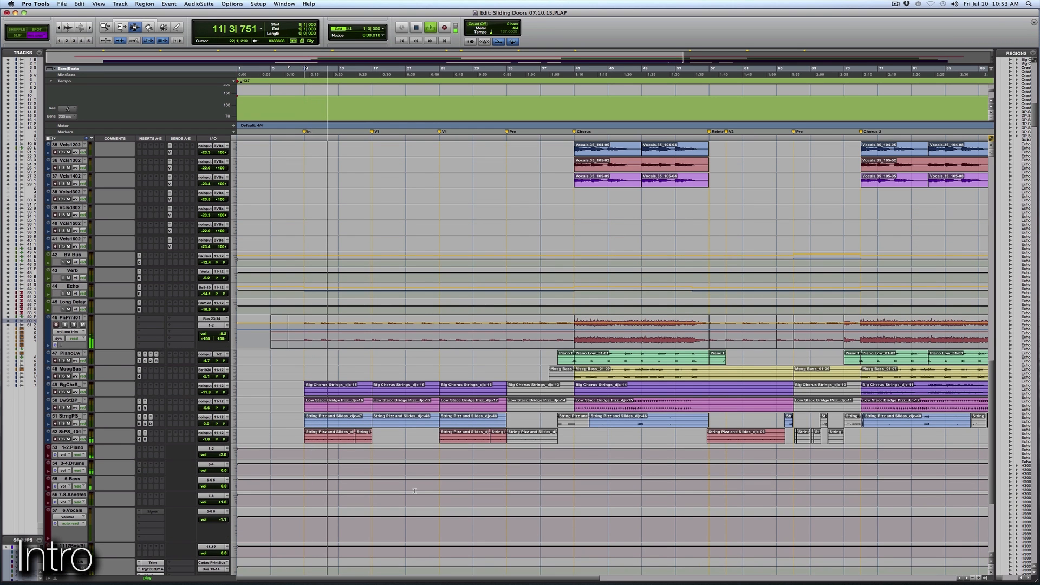
pyautogui.press('F5')
pyautogui.moveTo(280, 401); pyautogui.dragTo(481, 391)
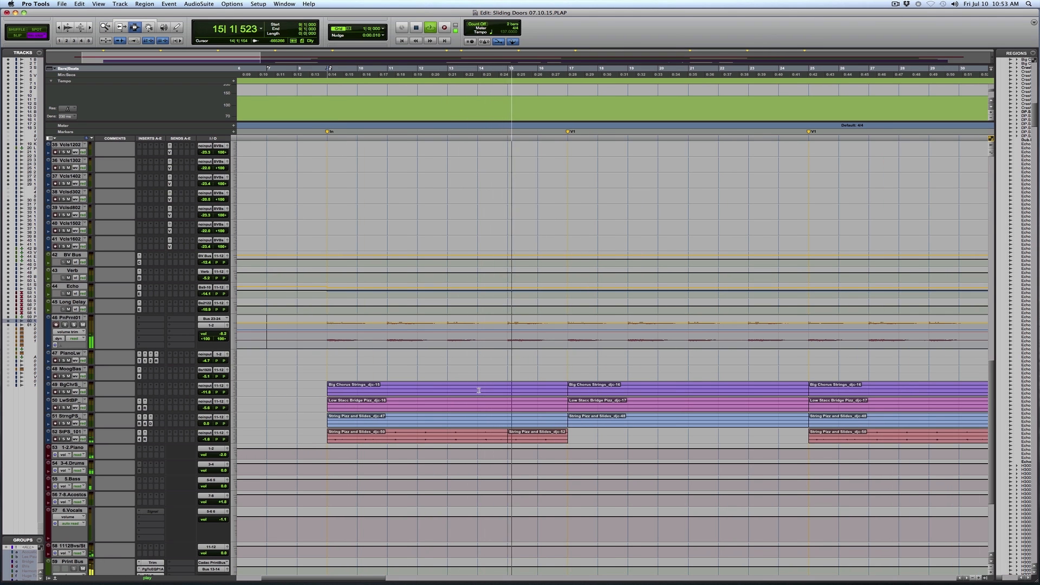
pyautogui.press('r')
pyautogui.press('r')
pyautogui.press('F5')
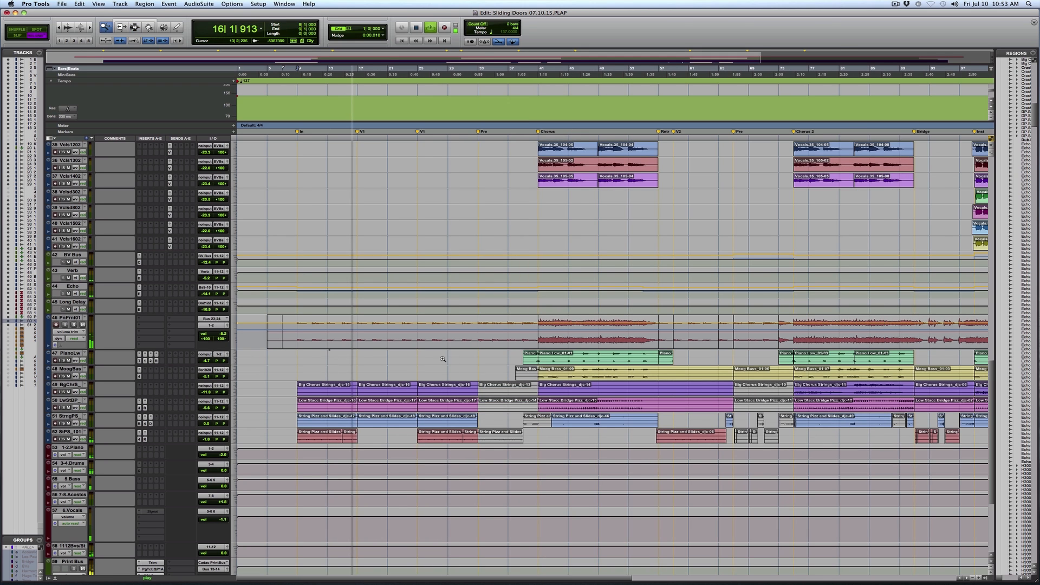
pyautogui.moveTo(327, 366); pyautogui.dragTo(515, 358)
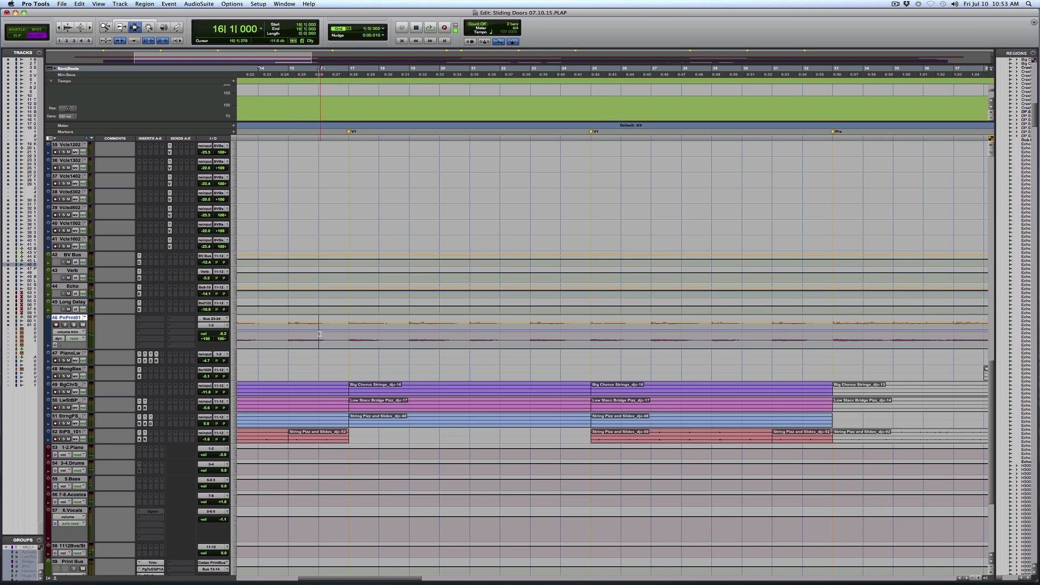
pyautogui.scroll(10, 599, 351)
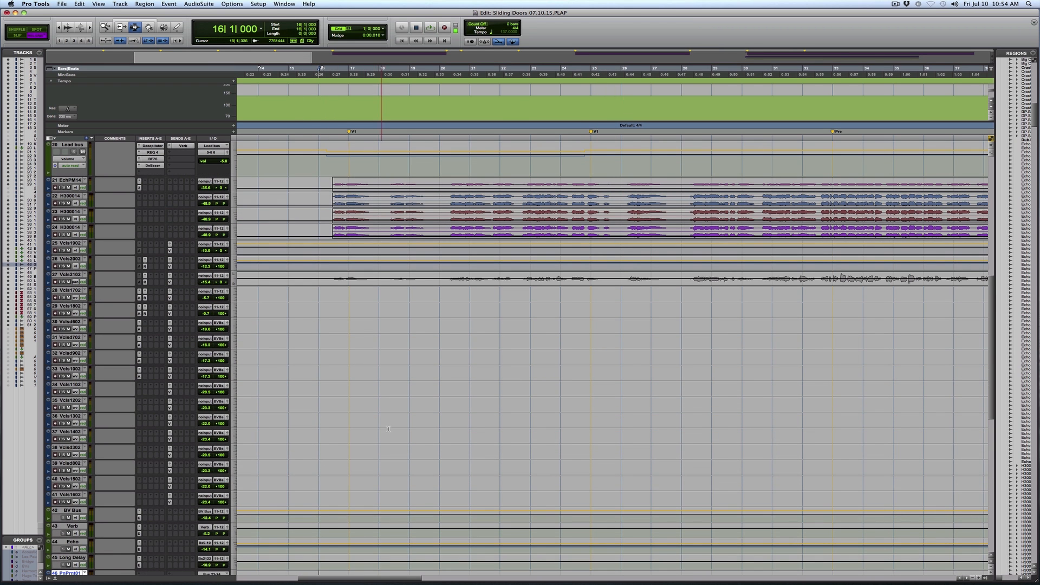
# Solo the lead vocal track and play the start of verse one from bar 16
pyautogui.scroll(3, 405, 424)
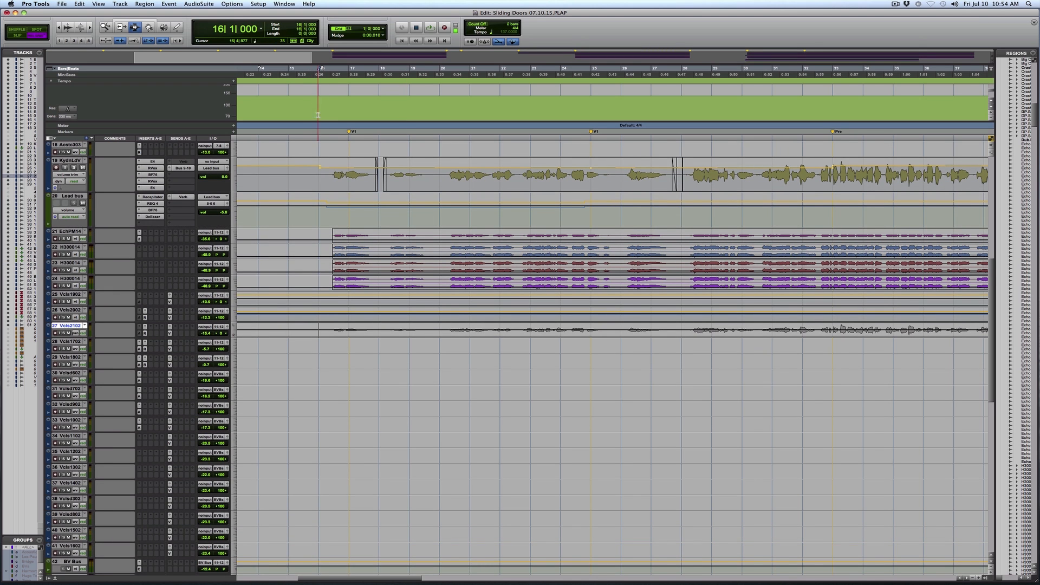
pyautogui.click(319, 189)
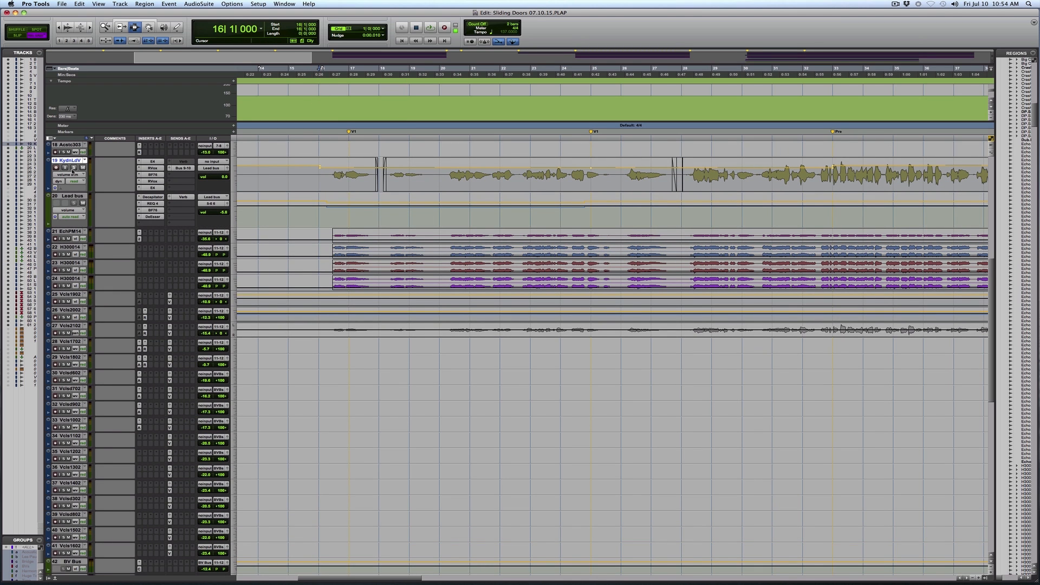
pyautogui.press('space')
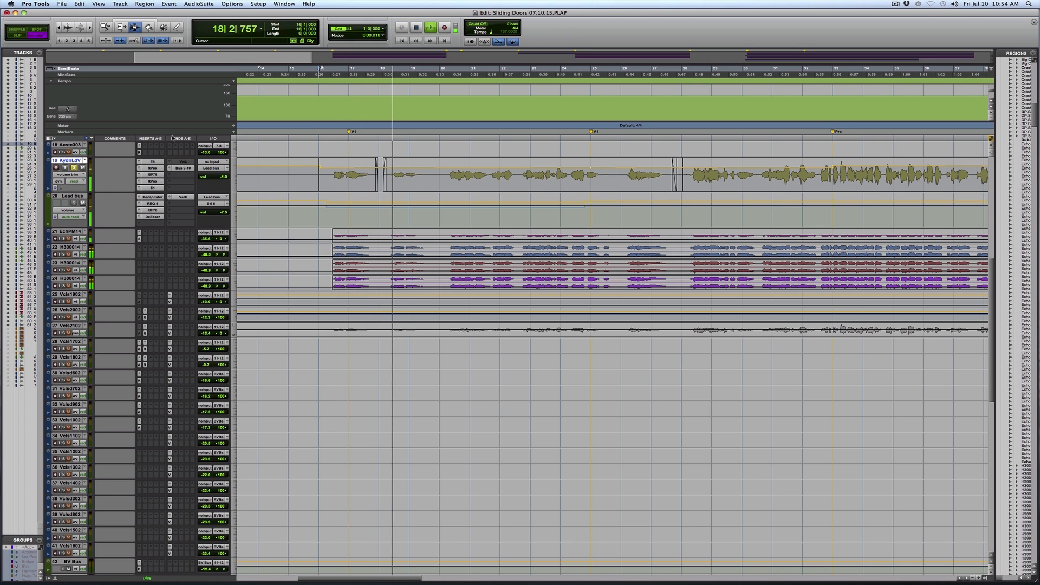
pyautogui.press('space')
# Switch the lead vocal track to its volume automation view and open its Renaissance Vox plug-in
pyautogui.press('r')
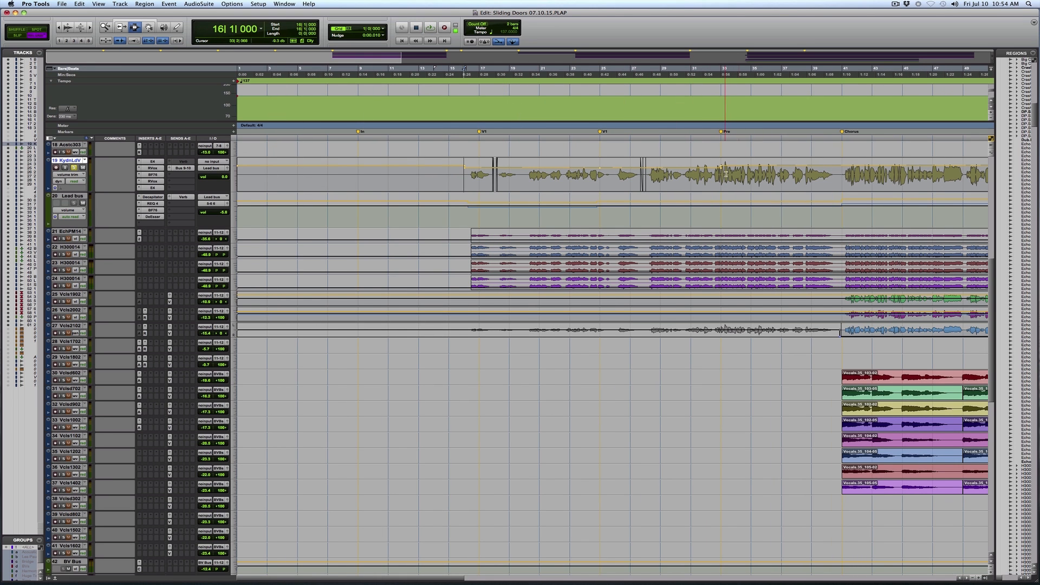
pyautogui.press('r')
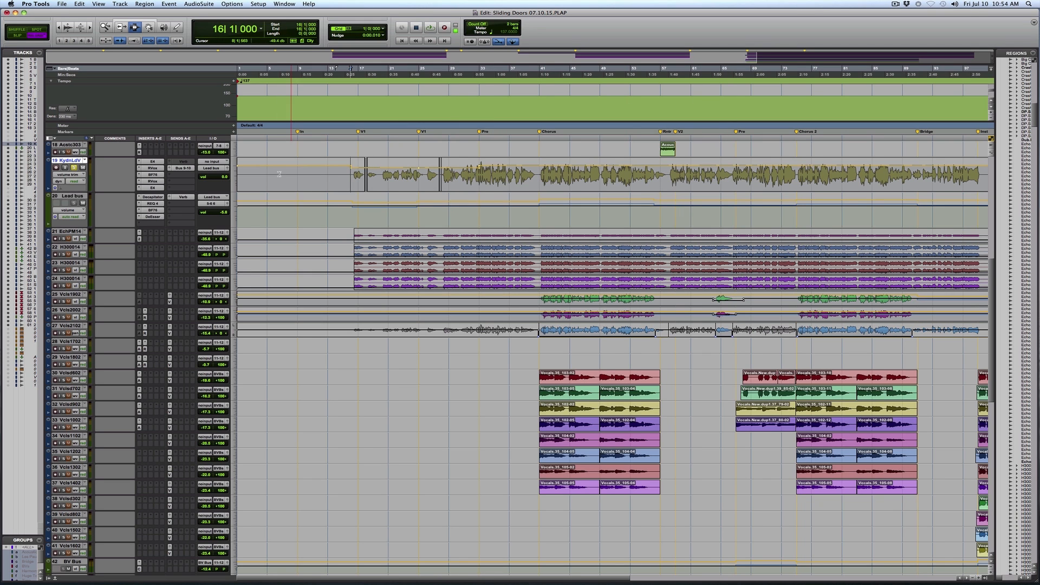
pyautogui.click(57, 175)
pyautogui.click(87, 169)
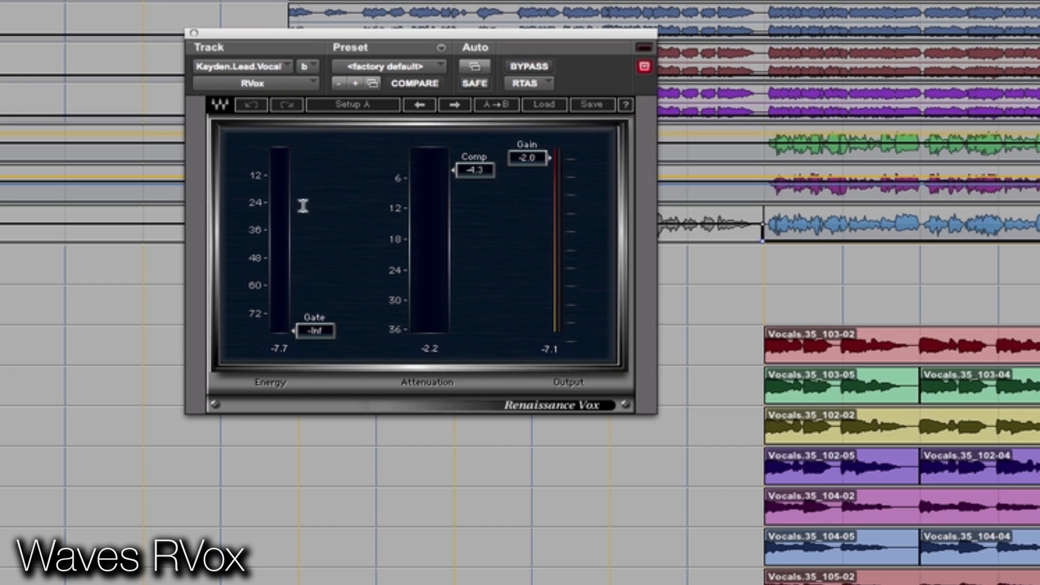
# Play the lead vocal and compare it with the Lead bus Decapitator bypassed and active
pyautogui.press('space')
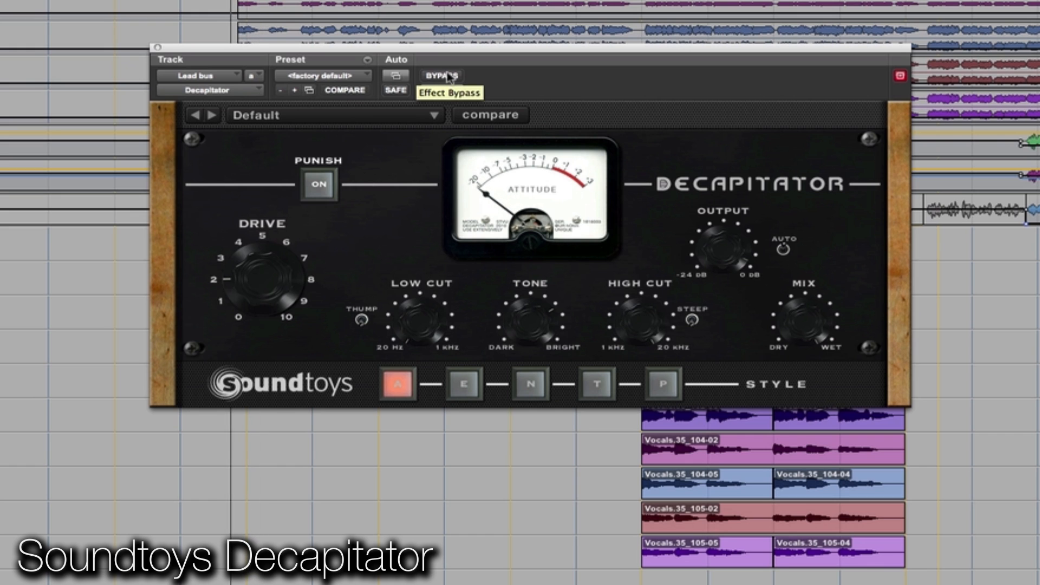
pyautogui.click(446, 75)
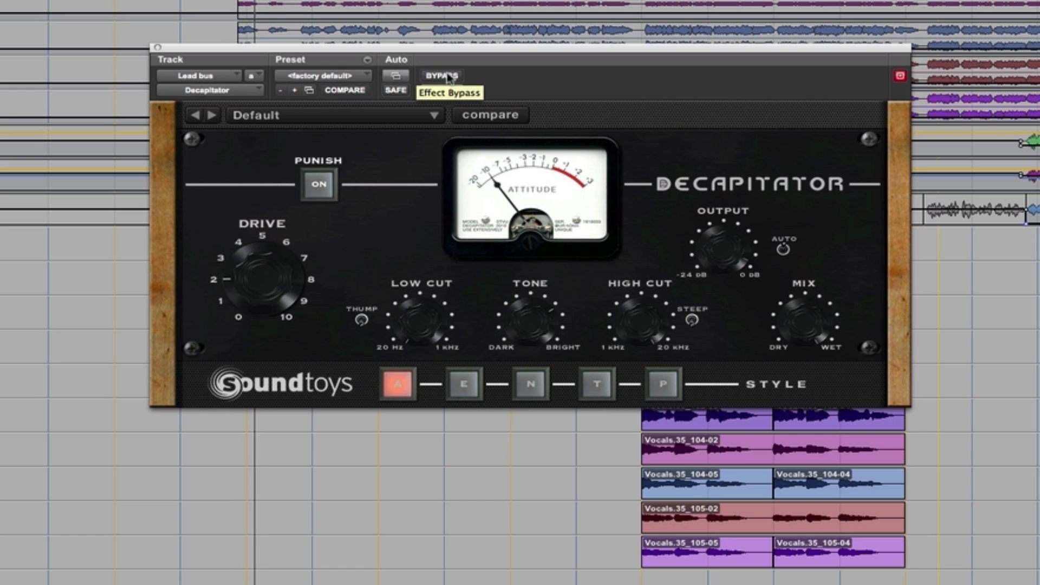
pyautogui.press('space')
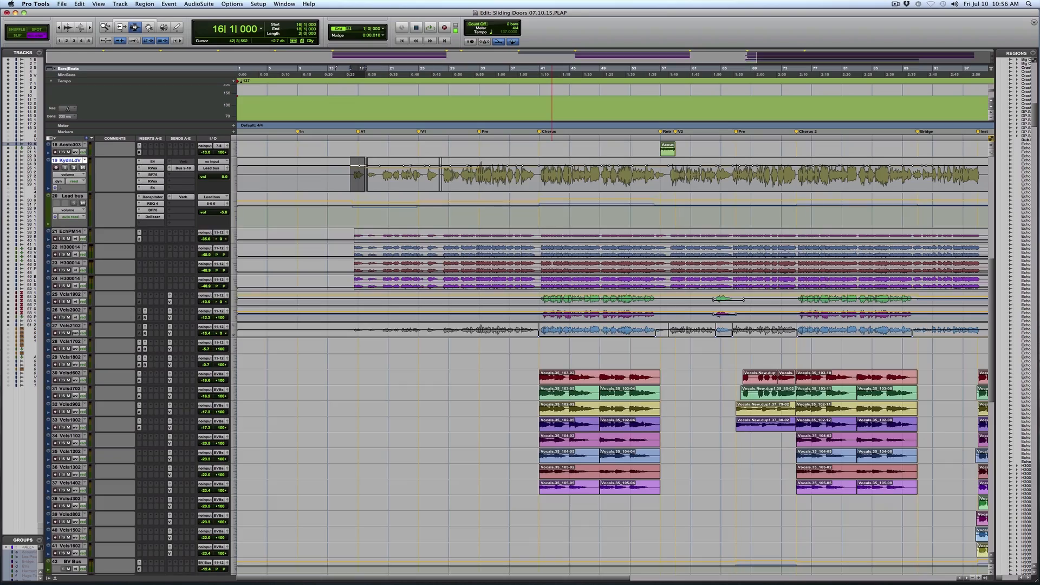
# Locate the printed vocal effect tracks and select the regions on two H300014 tracks and the EchPM14 track in turn
pyautogui.scroll(10, 551, 263)
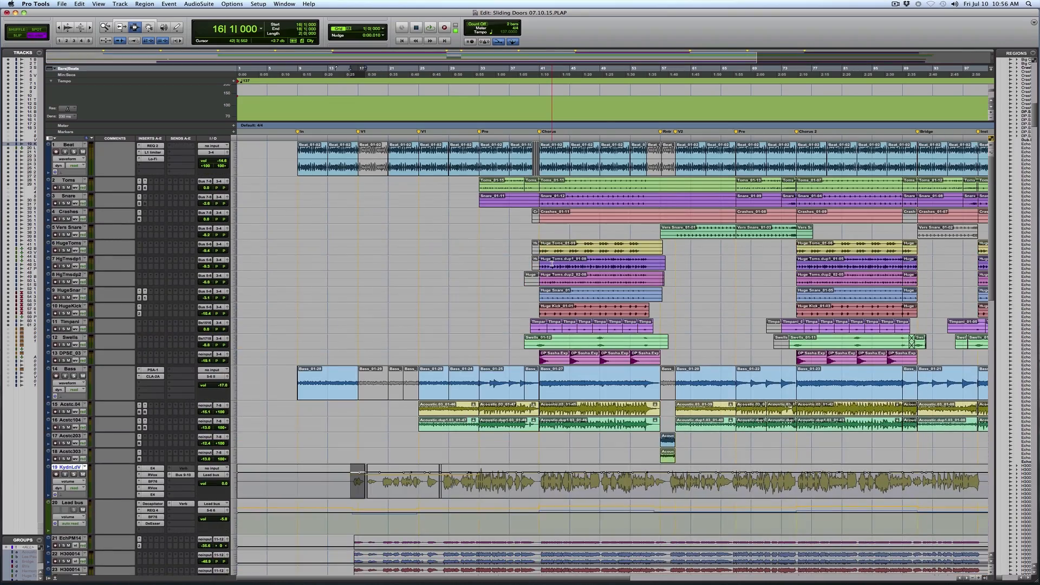
pyautogui.scroll(-3, 380, 231)
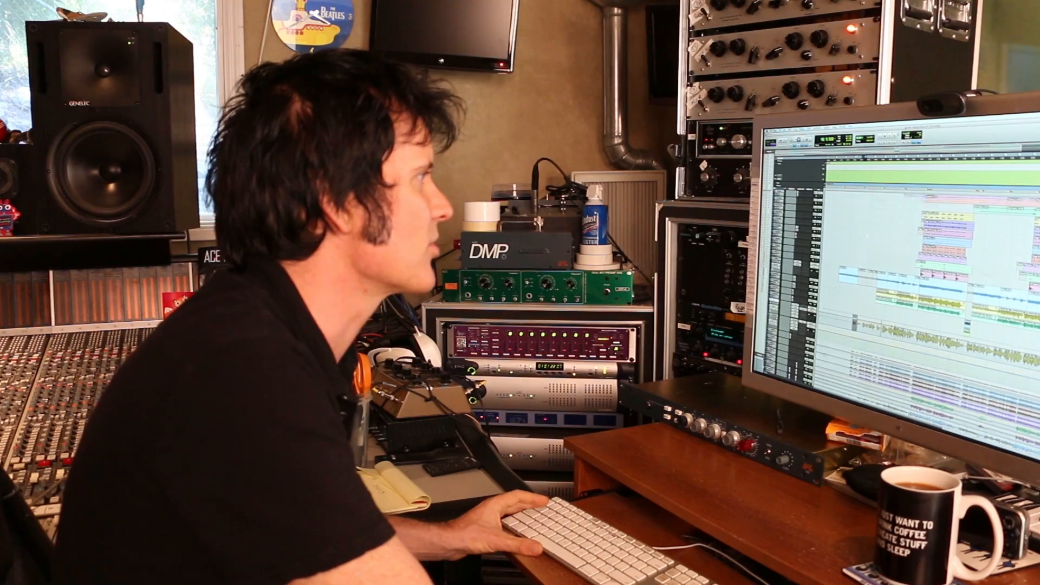
pyautogui.scroll(-15, 867, 237)
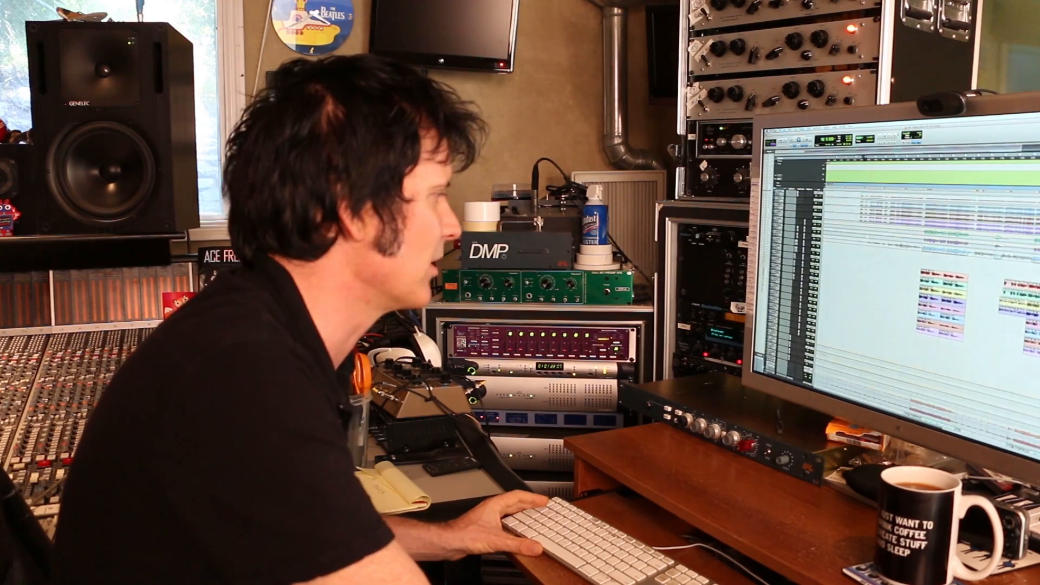
pyautogui.scroll(-6, 867, 236)
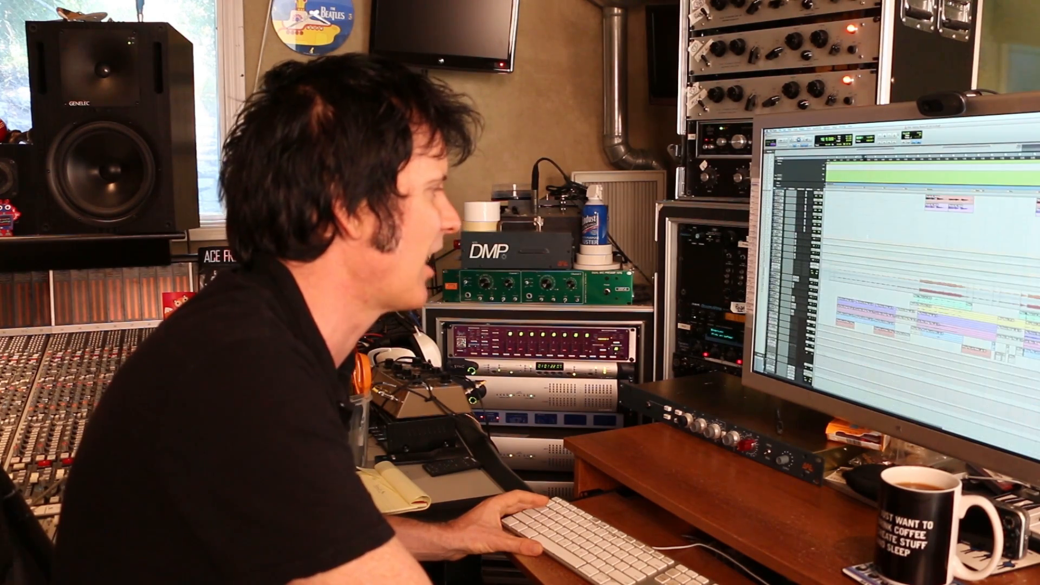
pyautogui.scroll(10, 868, 237)
pyautogui.scroll(5, 893, 260)
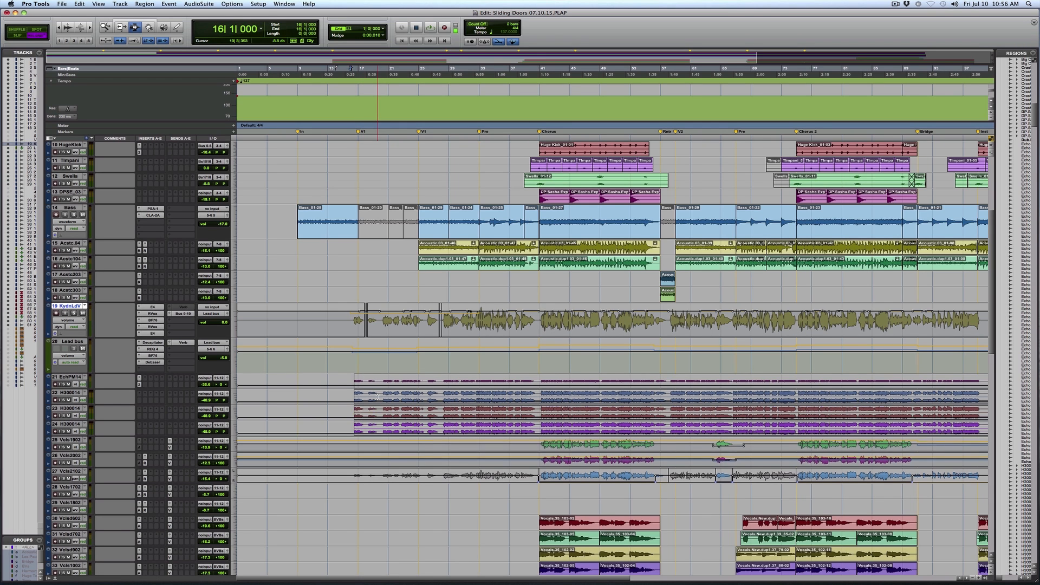
pyautogui.scroll(-3, 377, 397)
pyautogui.doubleClick(374, 364)
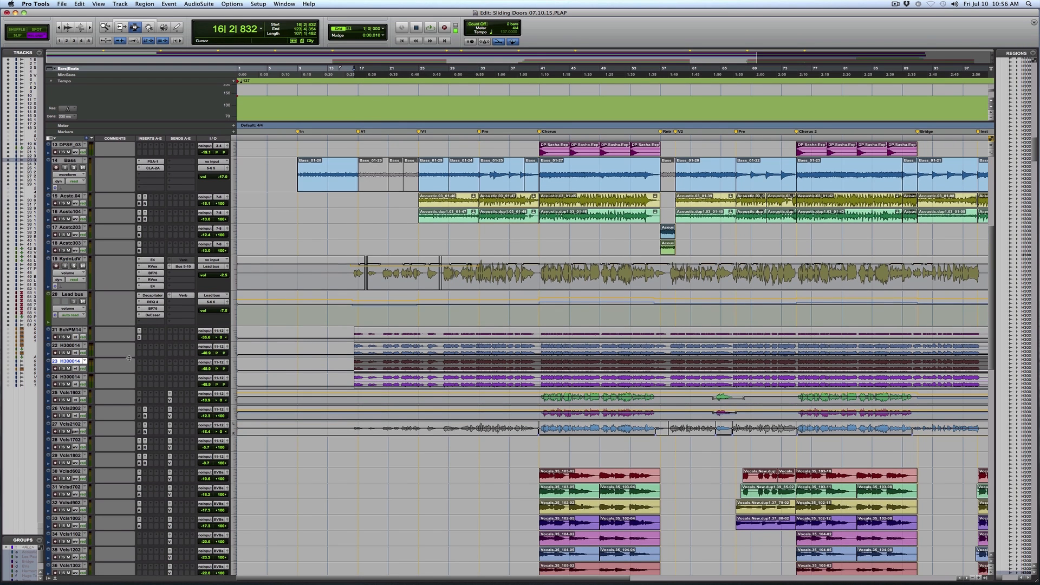
pyautogui.doubleClick(403, 346)
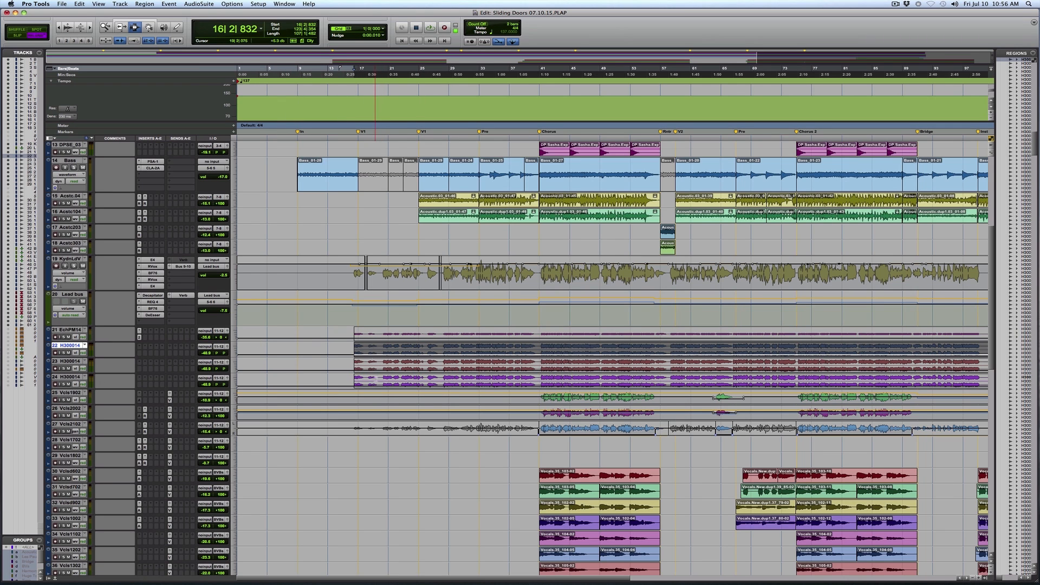
pyautogui.doubleClick(374, 331)
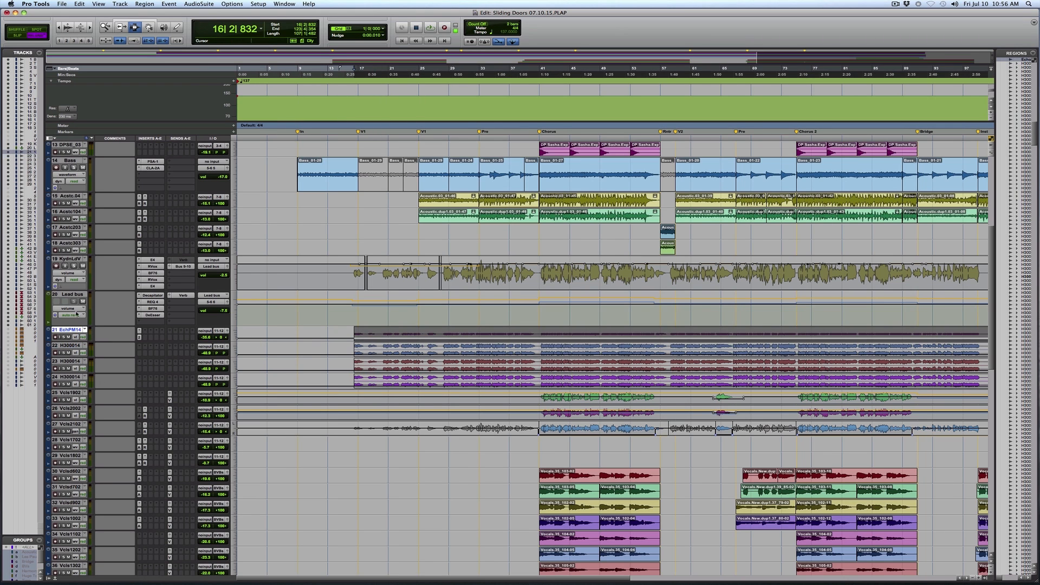
# Enlarge the EchPM14 track and audition its first phrase from bar 16 while adjusting its volume
pyautogui.press('space')
pyautogui.hotkey('ctrl', 'Up')
pyautogui.moveTo(327, 359); pyautogui.dragTo(456, 323)
pyautogui.moveTo(396, 340); pyautogui.dragTo(452, 339)
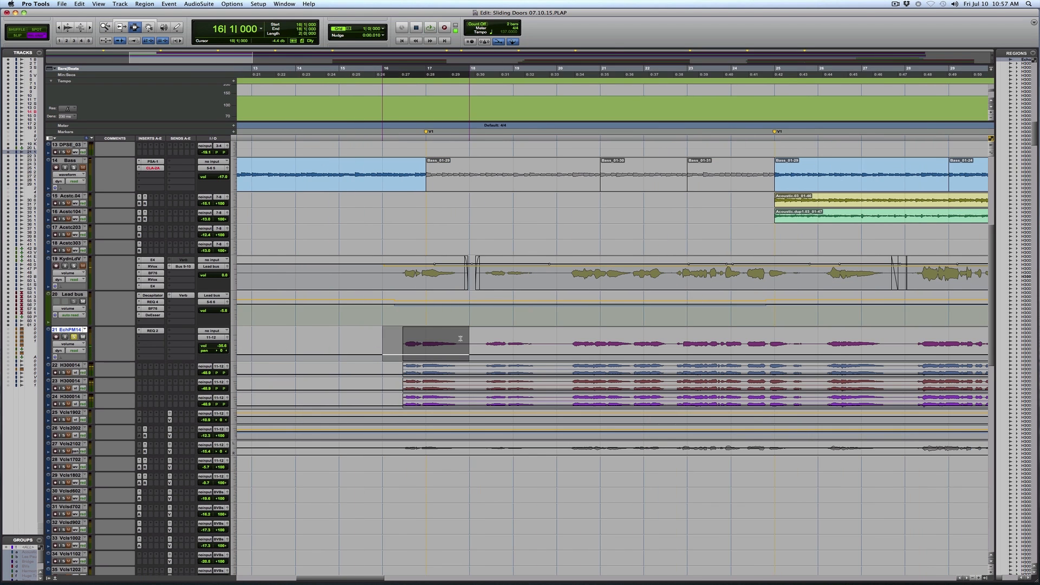
pyautogui.press('space')
pyautogui.moveTo(220, 347); pyautogui.dragTo(219, 329)
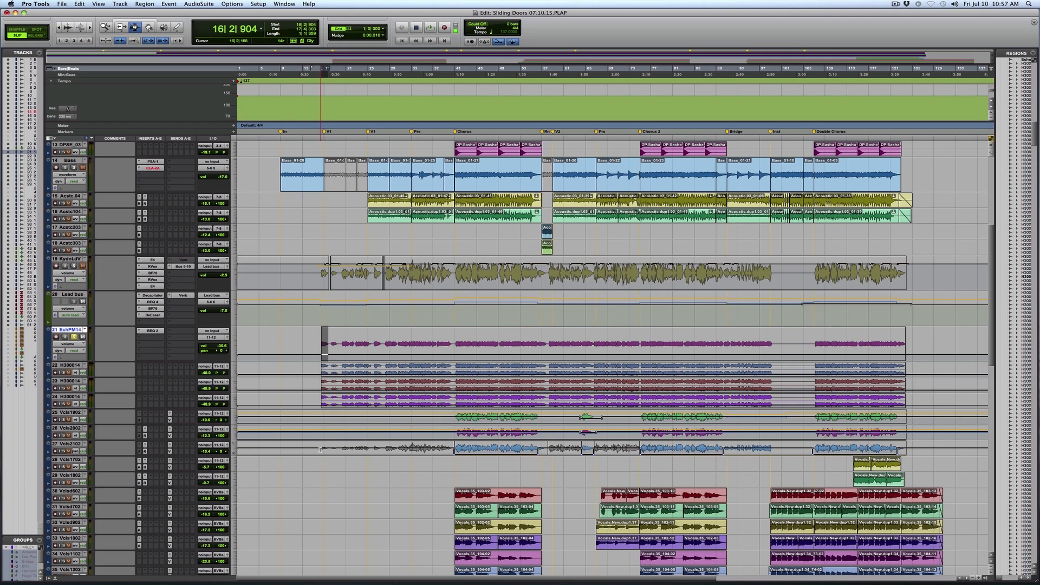
# Select the lead vocal phrase from bar 20 to bar 22 and play it together with its effects
pyautogui.scroll(-3, 320, 449)
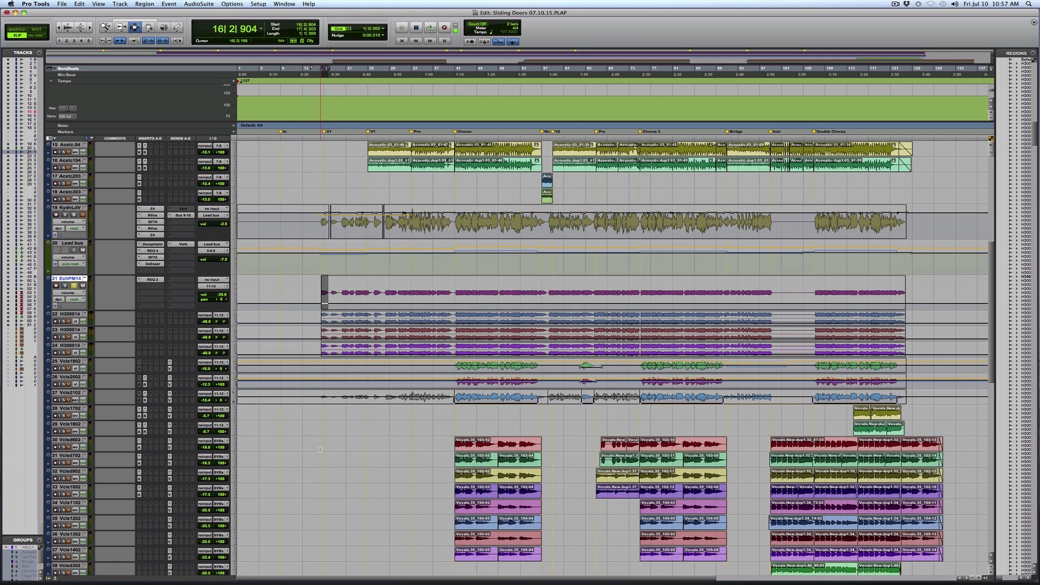
pyautogui.scroll(2, 320, 450)
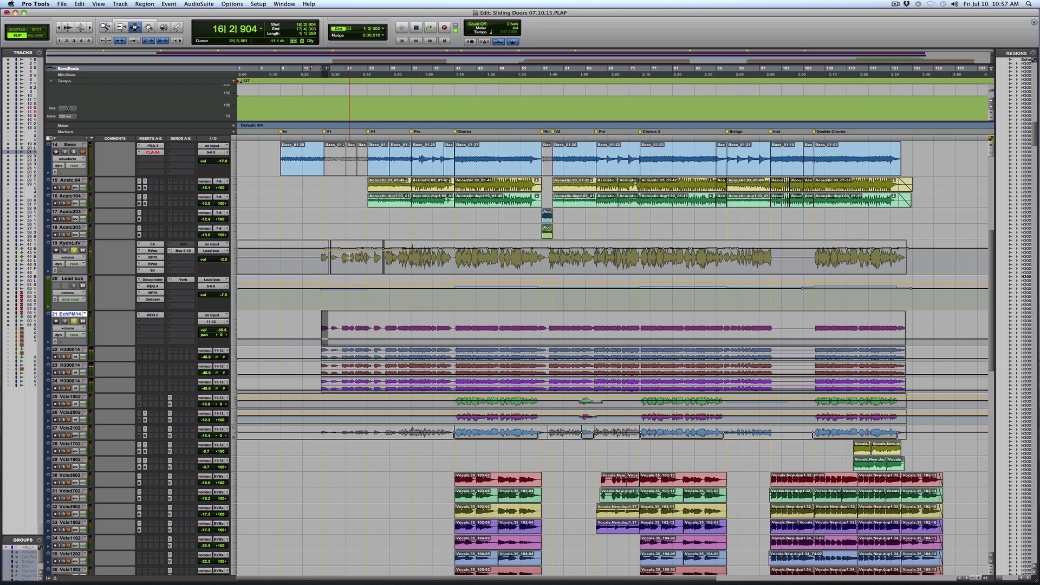
pyautogui.moveTo(310, 257); pyautogui.dragTo(376, 257)
pyautogui.moveTo(634, 250); pyautogui.dragTo(780, 253)
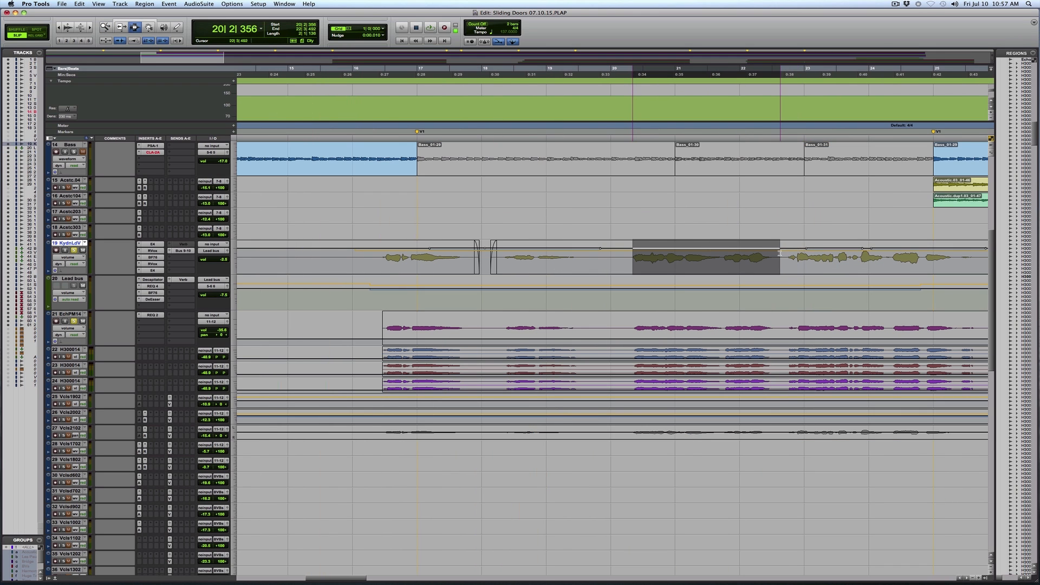
pyautogui.press('space')
# Review the plug-in on the Verb return track during vocal playback and close the effect window
pyautogui.scroll(-8, 600, 486)
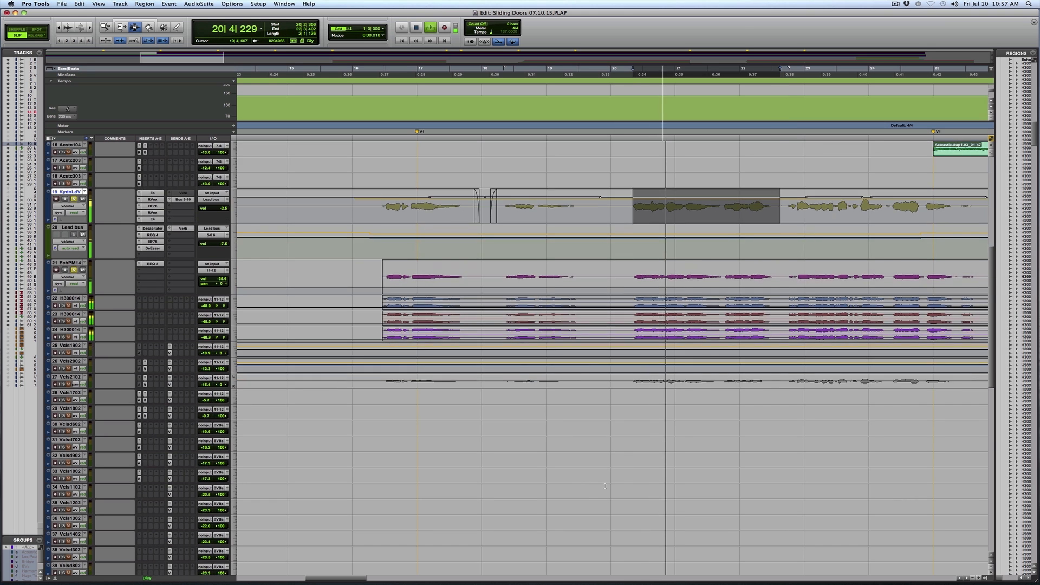
pyautogui.scroll(-4, 605, 485)
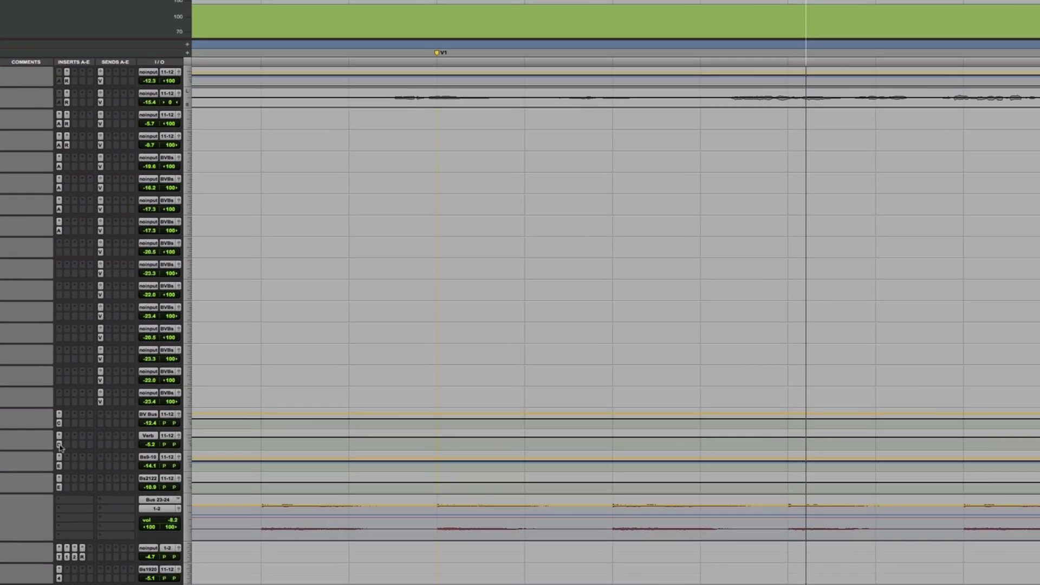
pyautogui.click(139, 420)
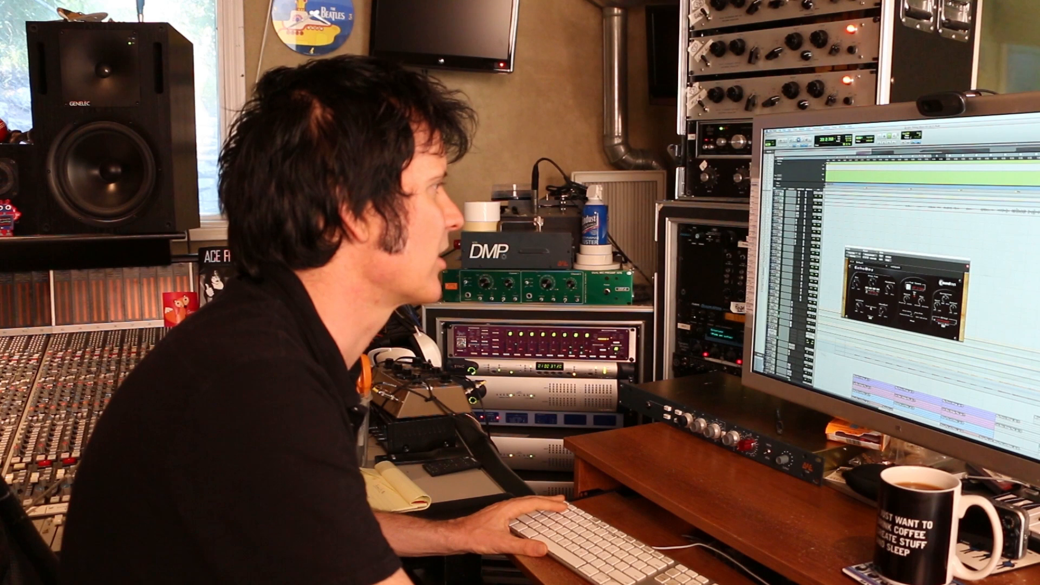
pyautogui.press('super+w')
# Solo the Acstc.04 and Acstc104 guitar tracks, play them from bar 25, and open a plug-in on Acstc.04
pyautogui.scroll(5, 921, 292)
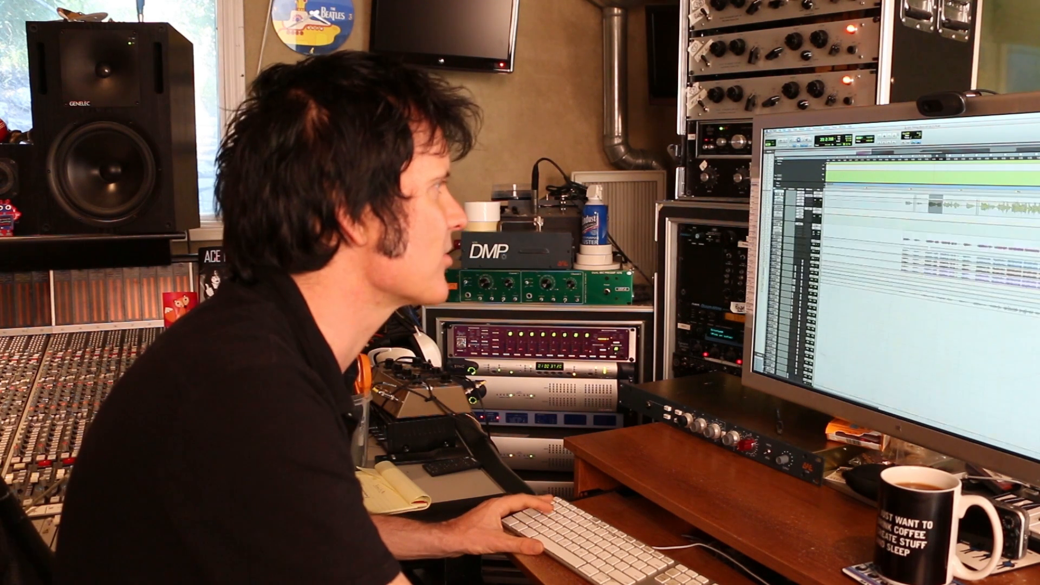
pyautogui.scroll(5, 926, 271)
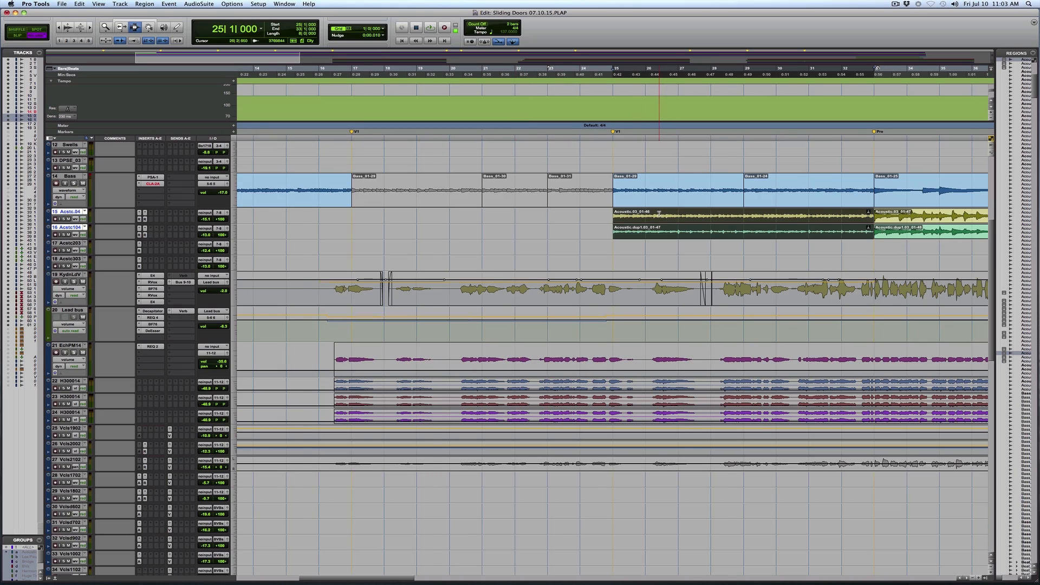
pyautogui.press('r')
pyautogui.press('r')
pyautogui.moveTo(579, 183); pyautogui.dragTo(423, 183)
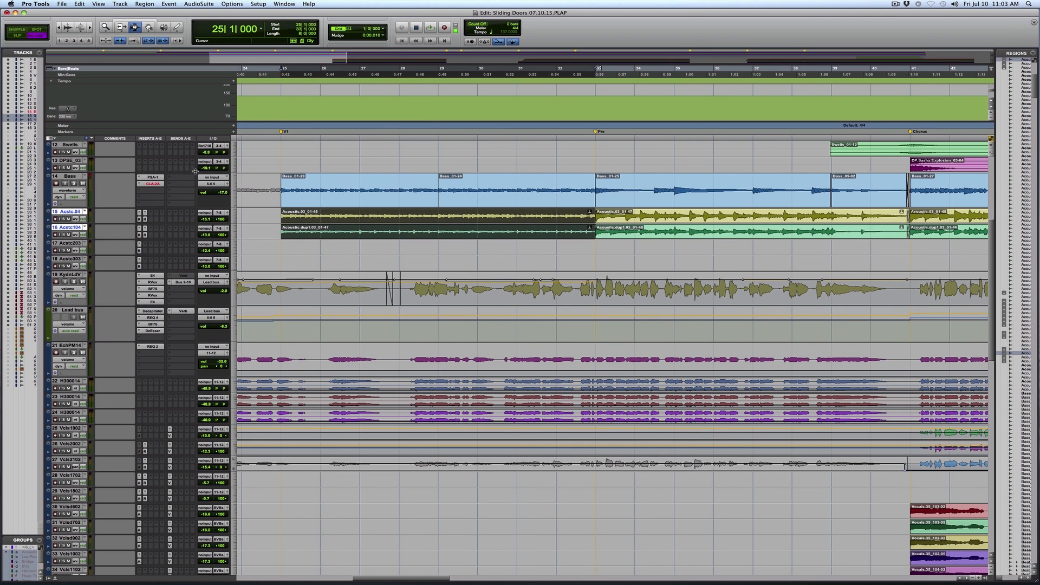
pyautogui.click(63, 235)
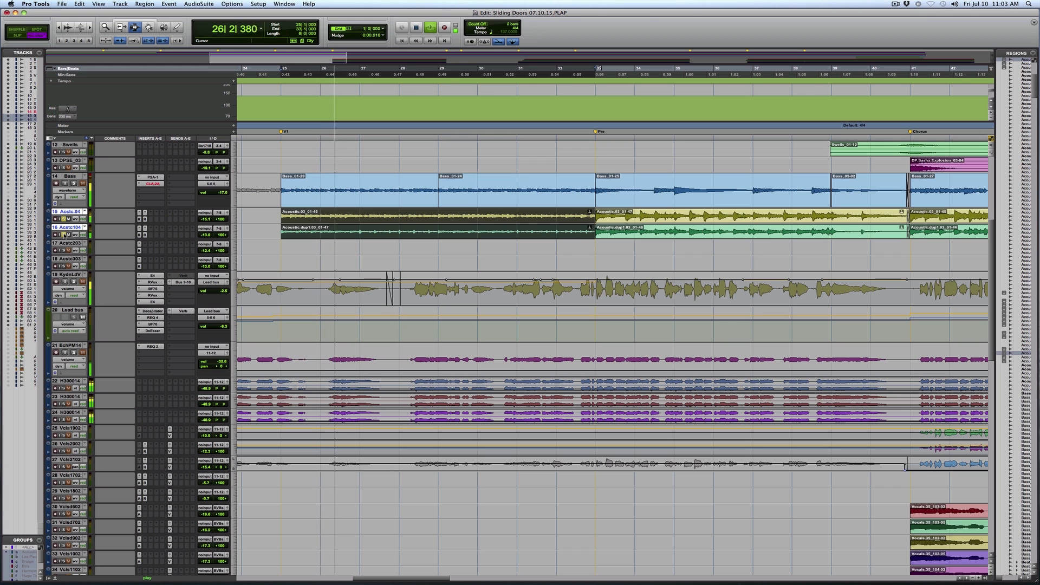
pyautogui.press('space')
pyautogui.click(138, 219)
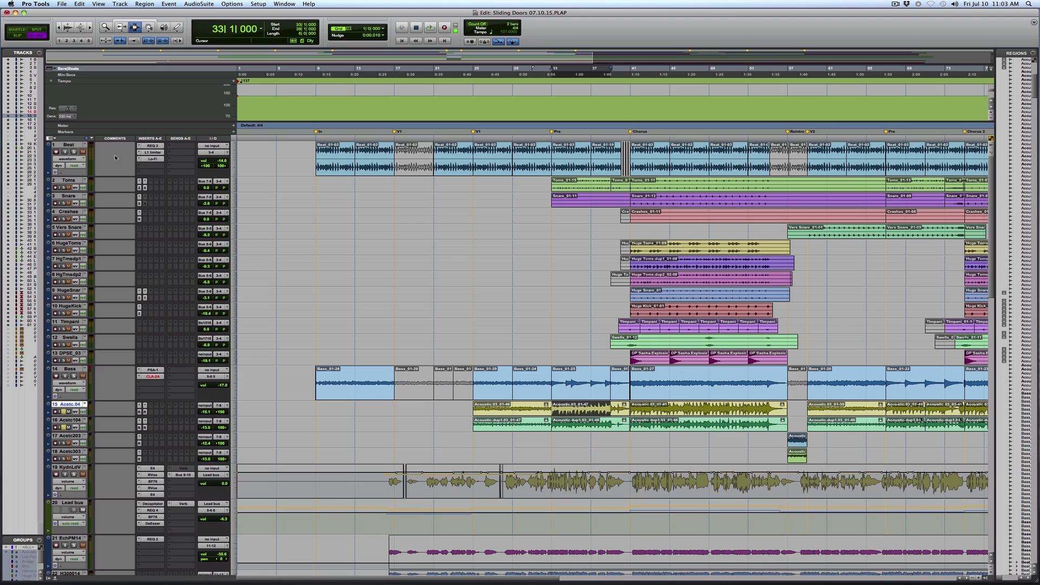
# Solo the Toms and Snare tracks and play the pre-chorus from bar 33
pyautogui.click(63, 187)
pyautogui.press('space')
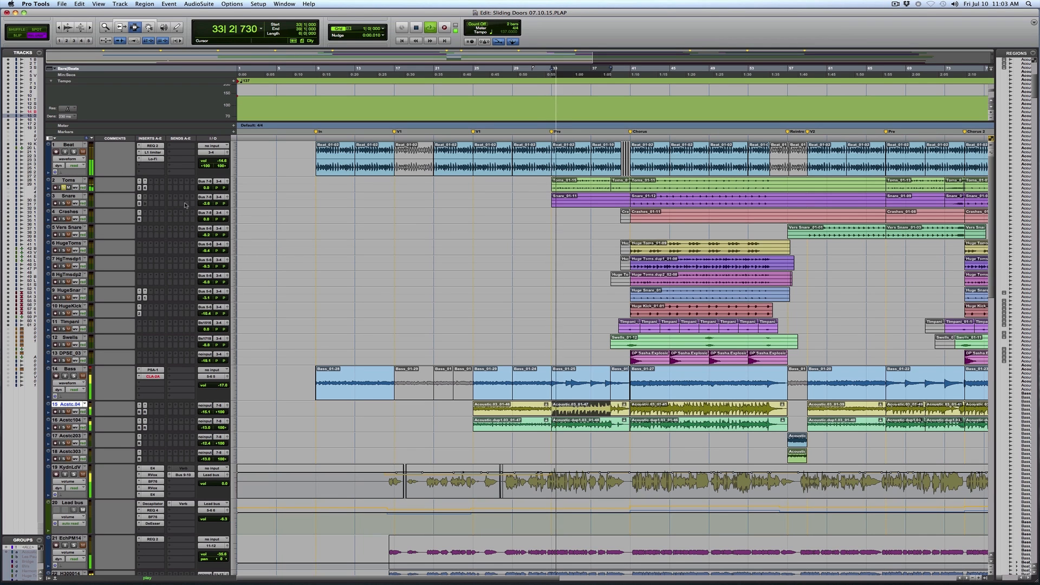
pyautogui.click(65, 204)
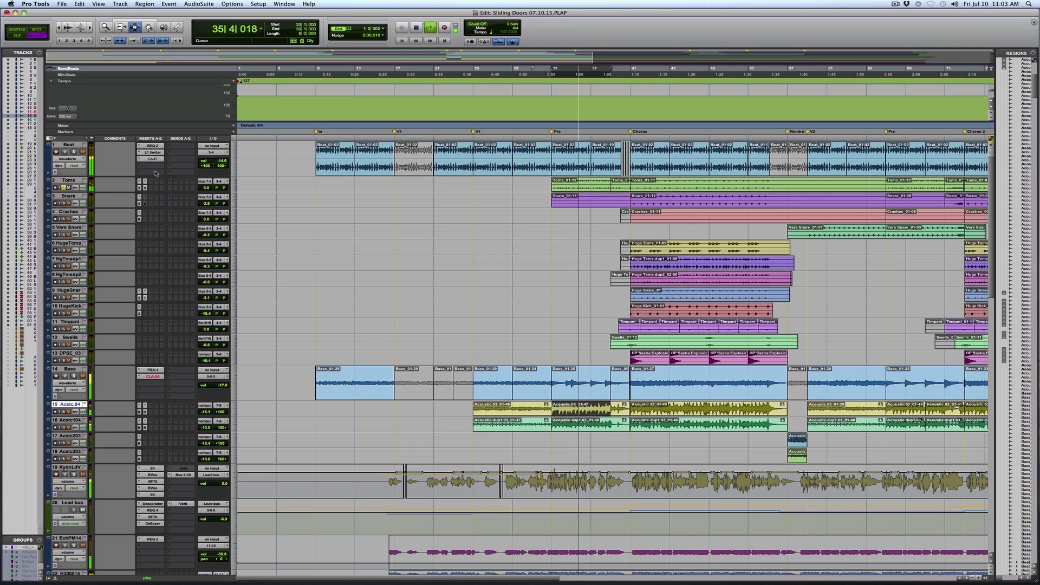
# Open the C4 multiband processor on the Toms track and compare the sound with it bypassed and active
pyautogui.click(140, 187)
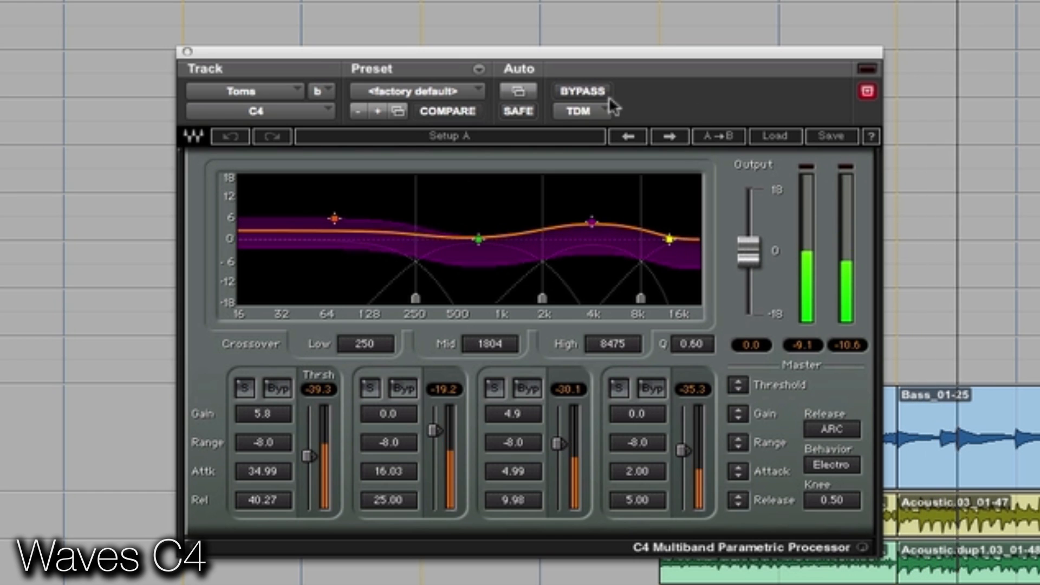
pyautogui.click(597, 83)
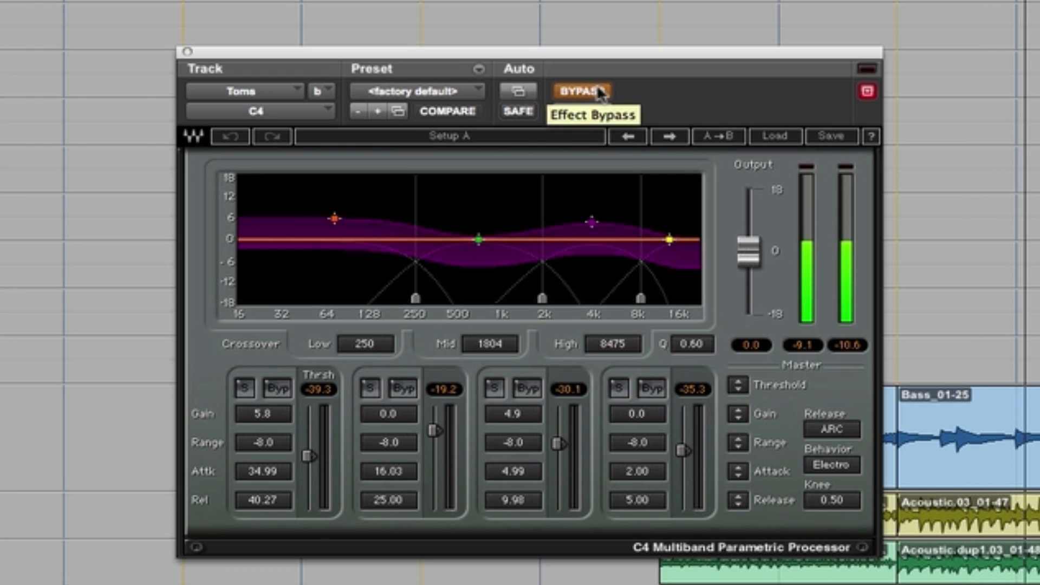
pyautogui.click(598, 89)
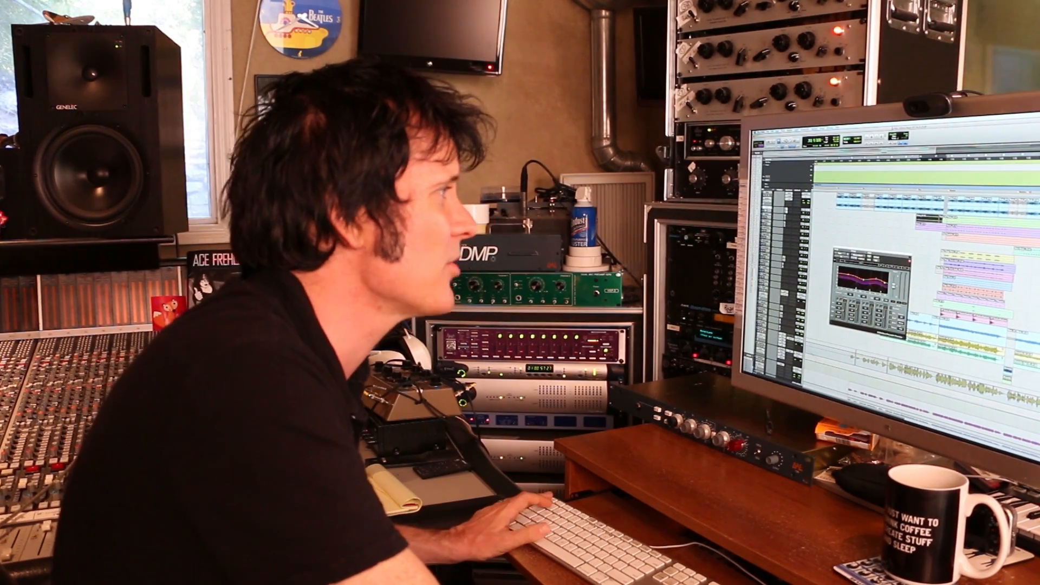
# Select the Beat track's pre-chorus region and play the mix from the pre-chorus at bar 33
pyautogui.press('t')
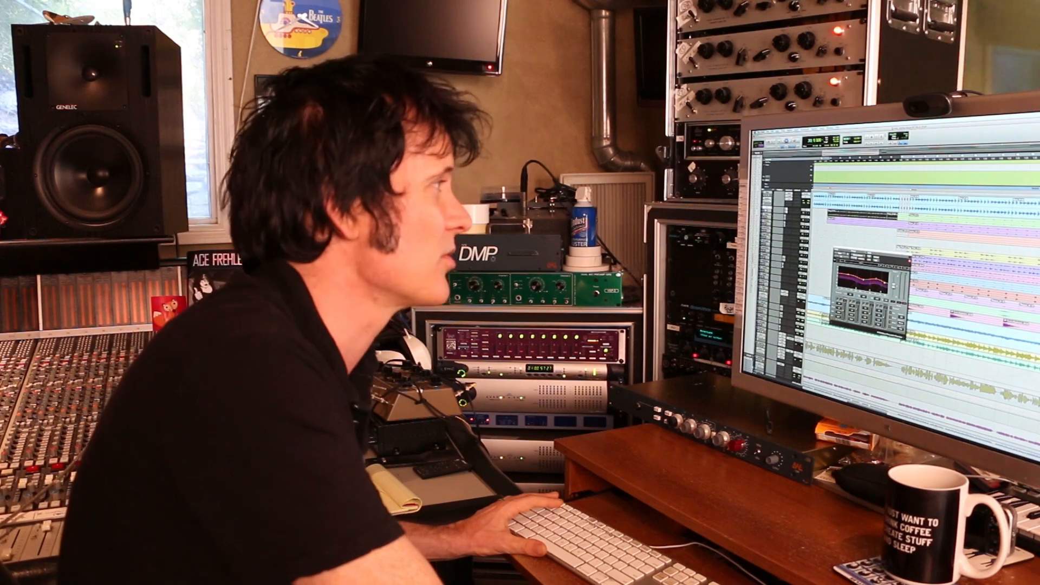
pyautogui.moveTo(828, 201); pyautogui.dragTo(887, 203)
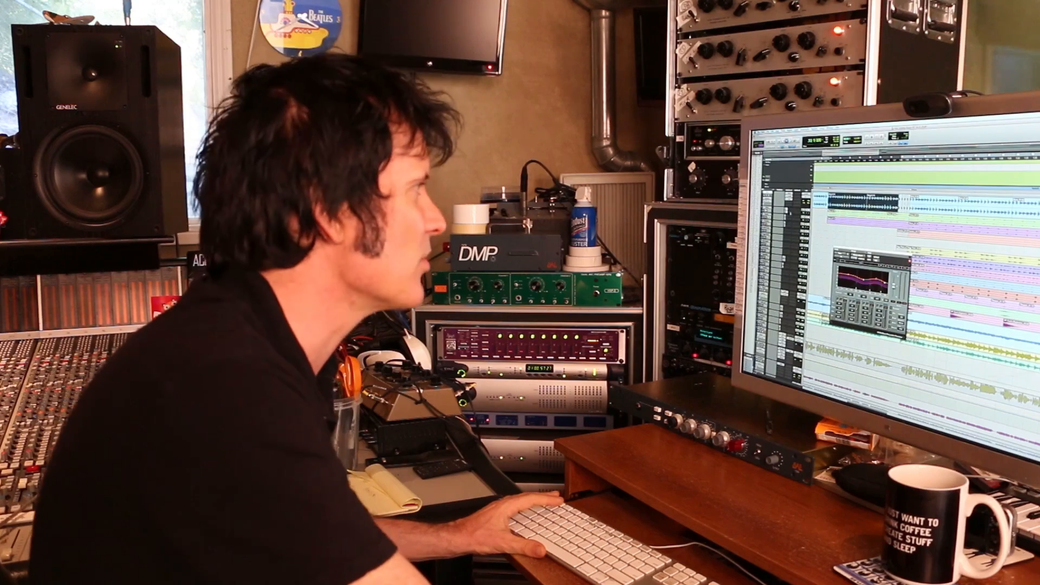
pyautogui.click(787, 215)
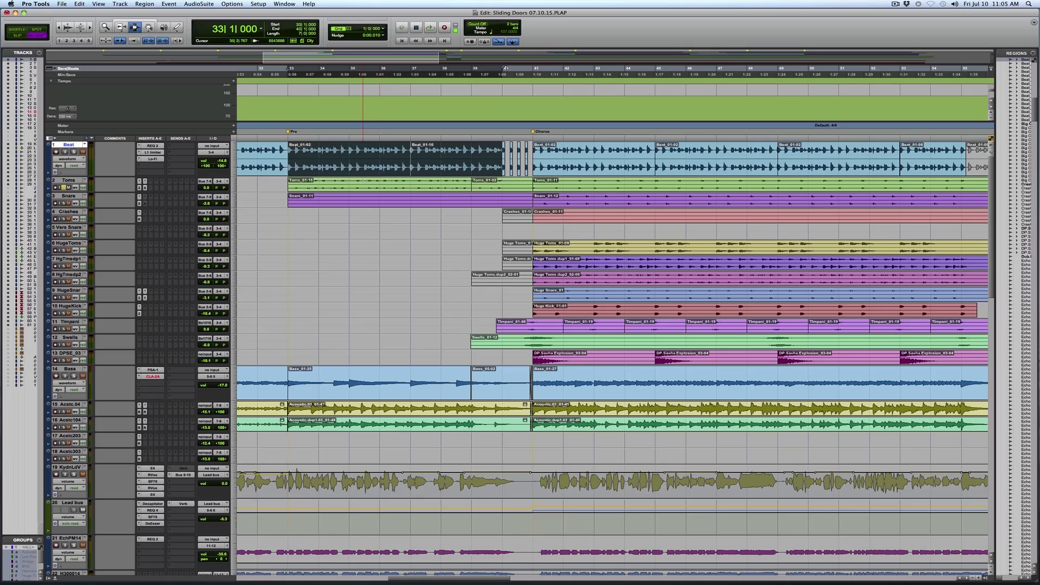
pyautogui.click(352, 68)
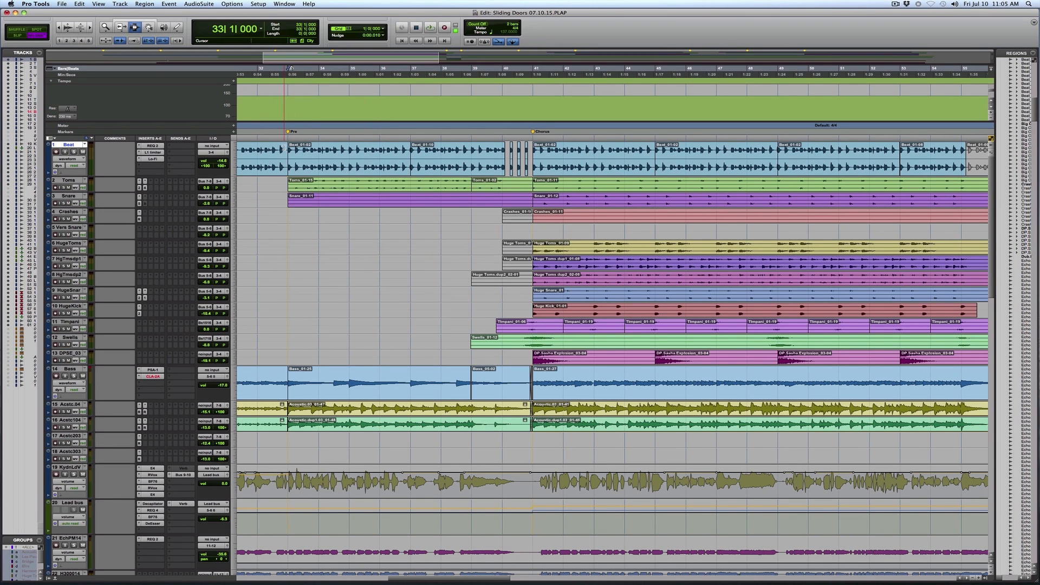
pyautogui.press('space')
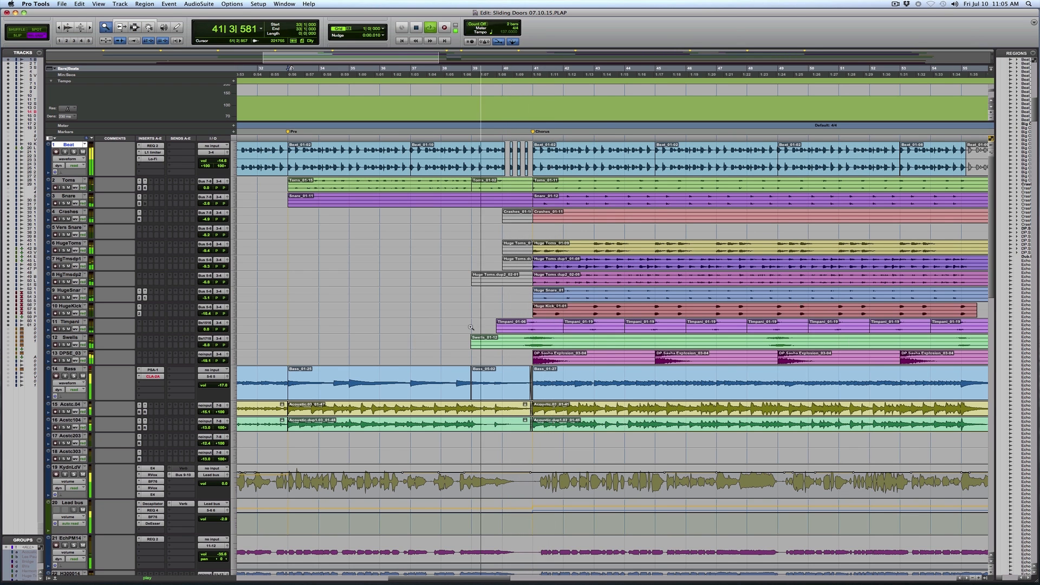
# Select the reversed Piano Low region ahead of the chorus and play it from bar 39 with its track soloed
pyautogui.press('t')
pyautogui.press('space')
pyautogui.click(331, 336)
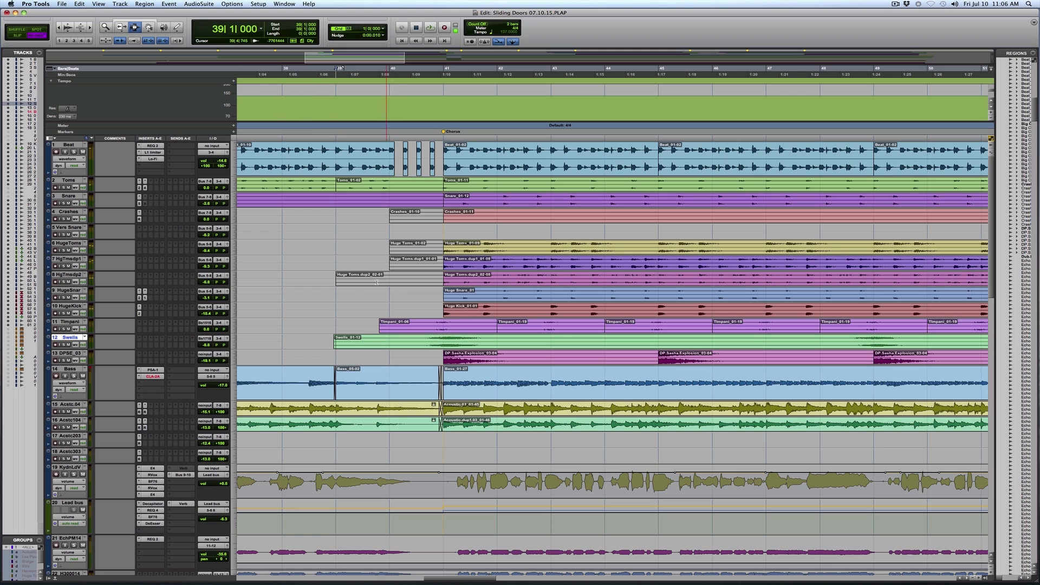
pyautogui.scroll(-15, 357, 424)
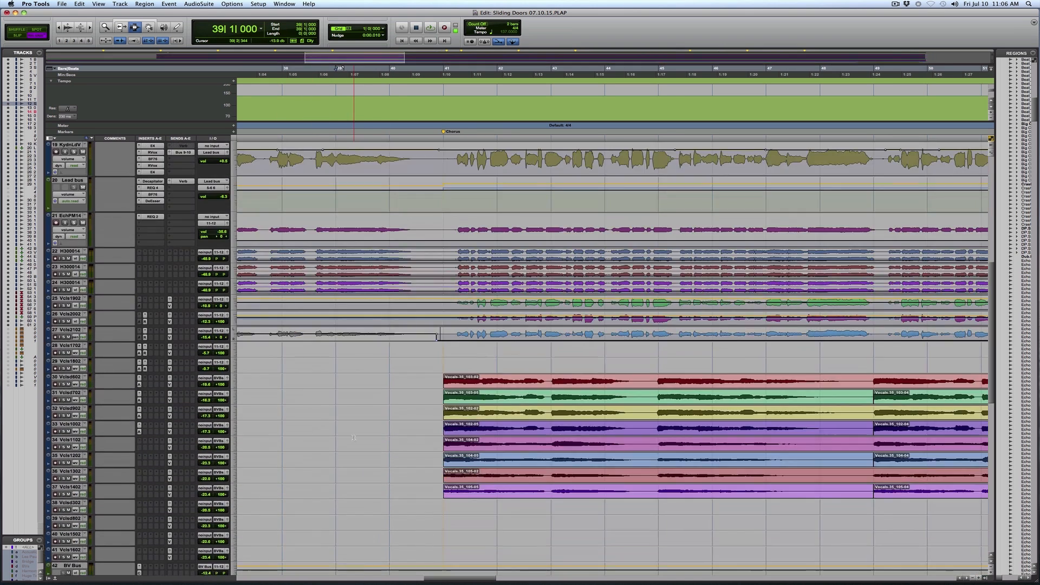
pyautogui.scroll(-3, 354, 437)
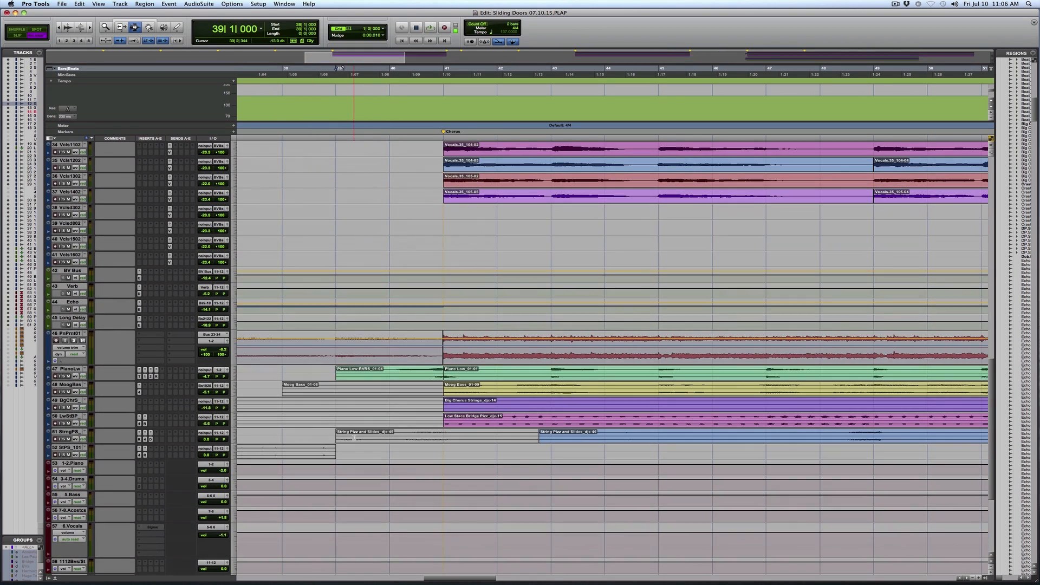
pyautogui.doubleClick(355, 374)
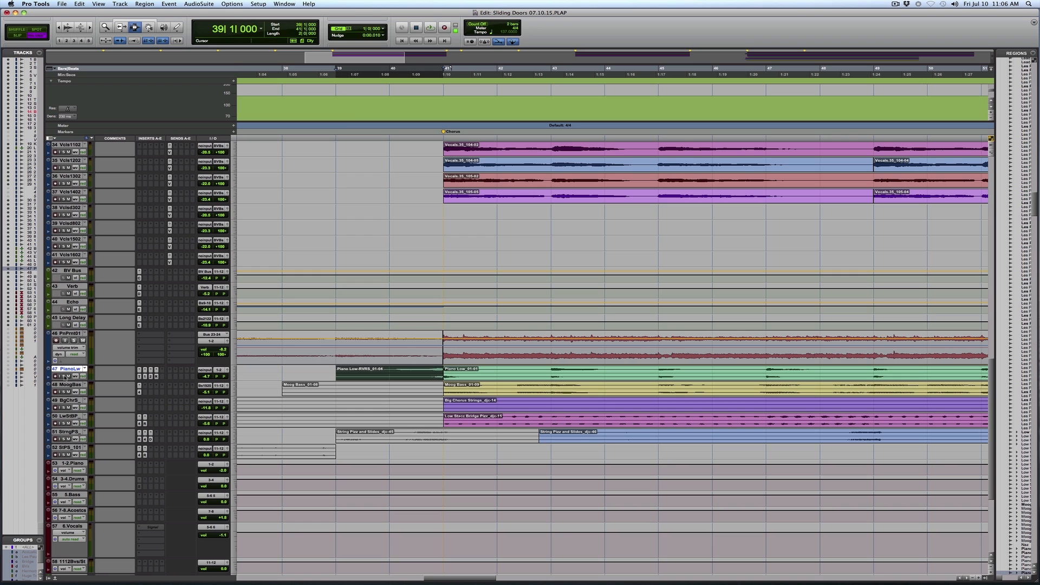
pyautogui.press('space')
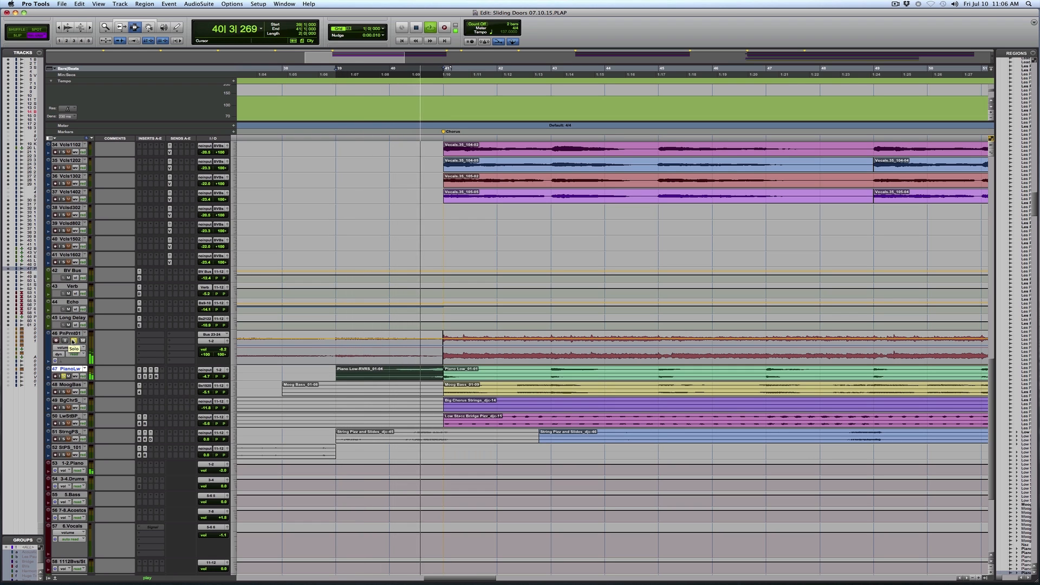
pyautogui.press('space')
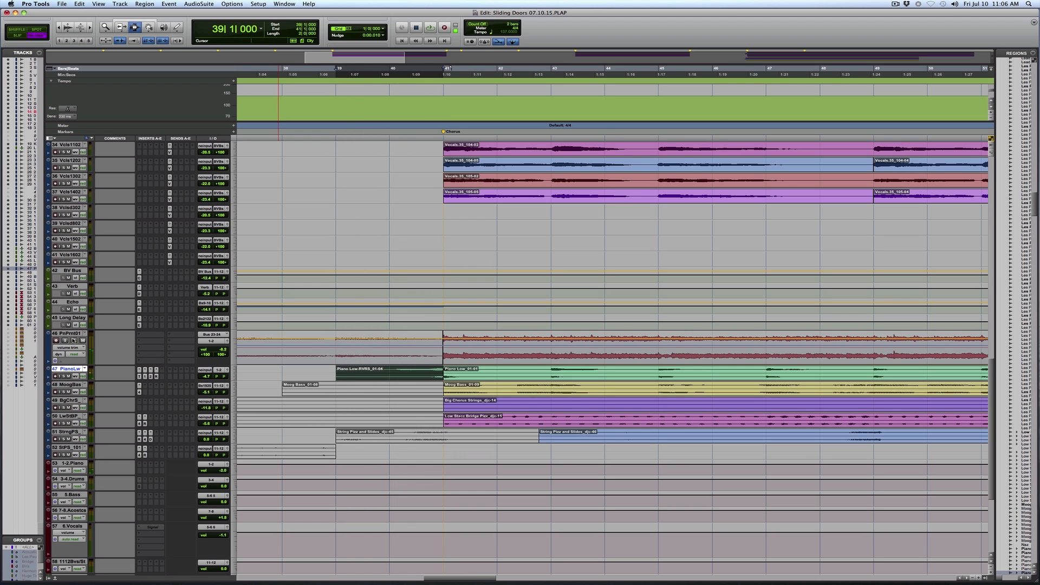
# Select the reversed Piano Low lead-in, open TrueVerb on its track and toggle the effect's bypass
pyautogui.moveTo(339, 375); pyautogui.dragTo(446, 373)
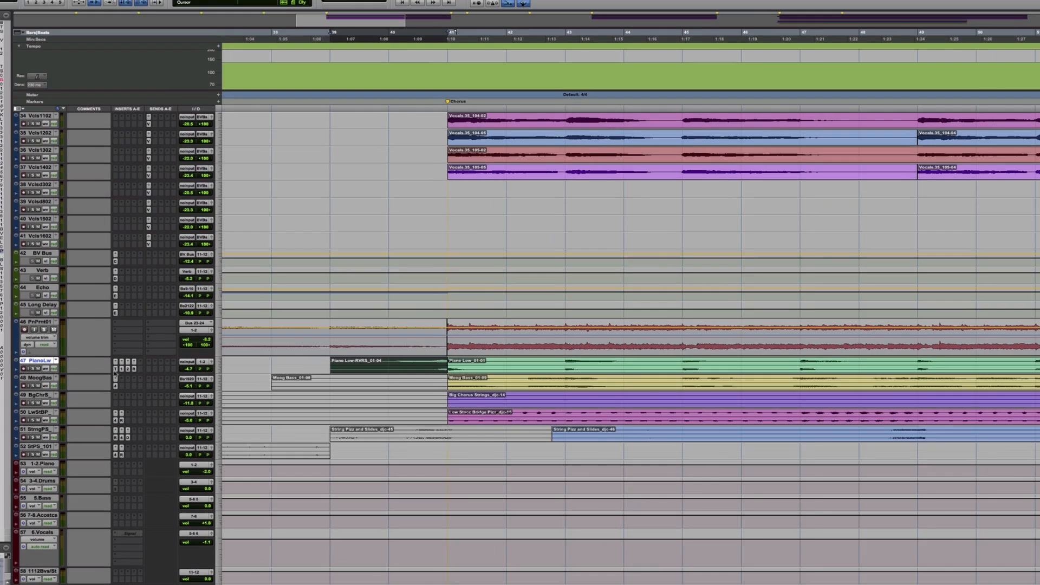
pyautogui.click(139, 376)
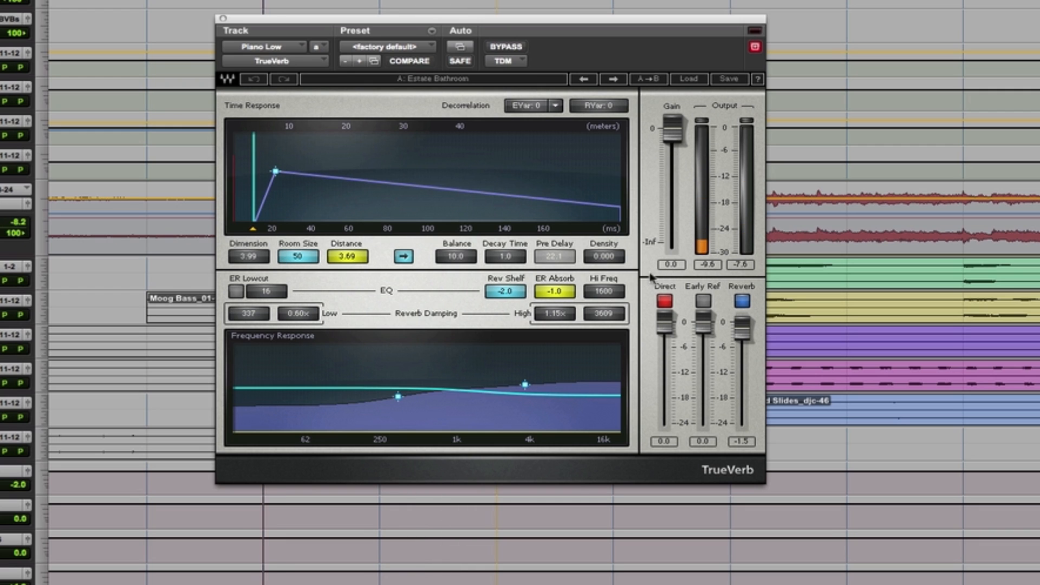
pyautogui.click(518, 48)
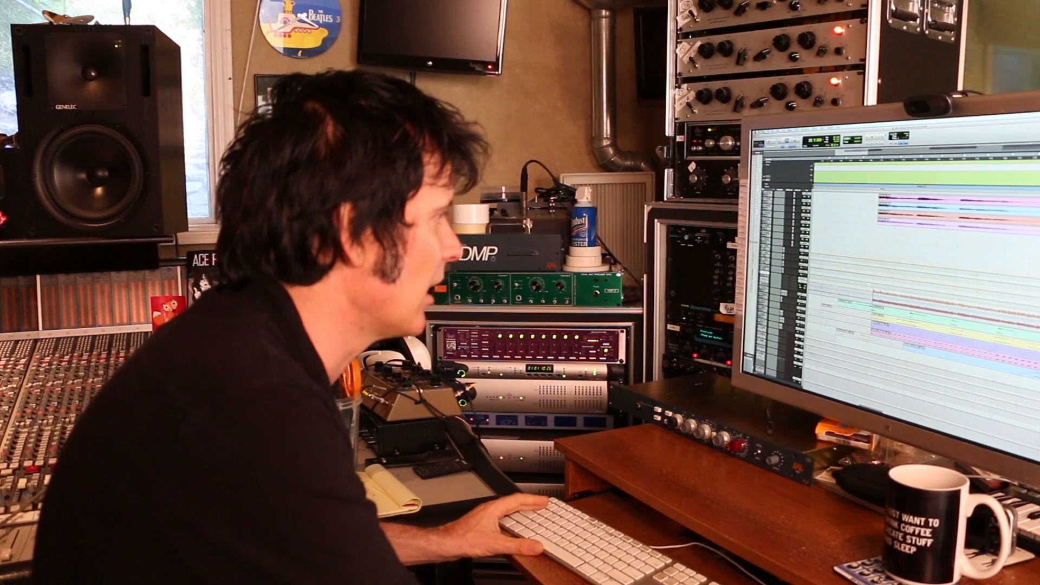
# Play the full-mix transition into the chorus from bar 40 while looking over the vocal, piano and string tracks
pyautogui.scroll(-5, 920, 314)
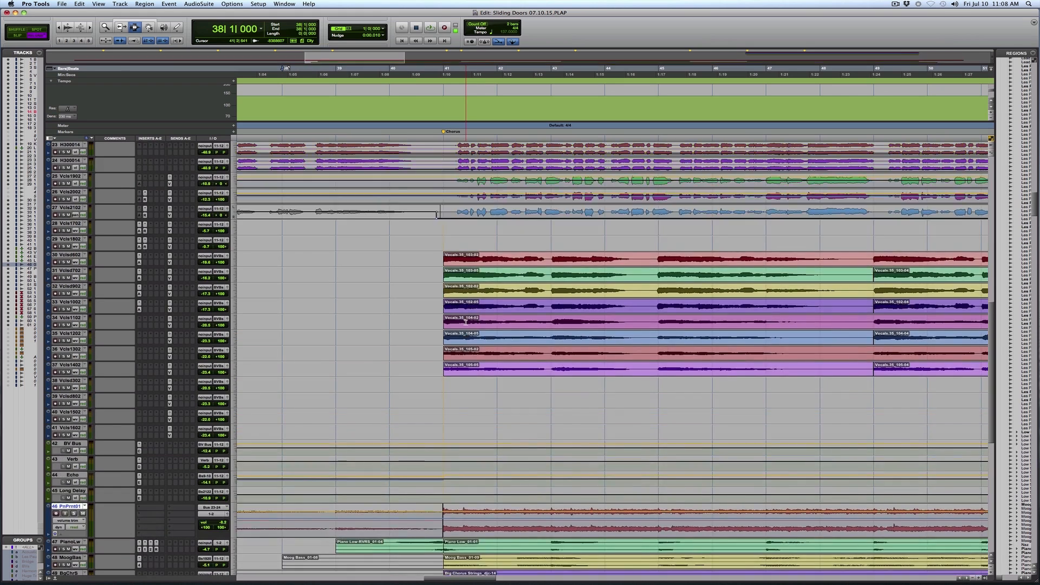
pyautogui.scroll(3, 425, 348)
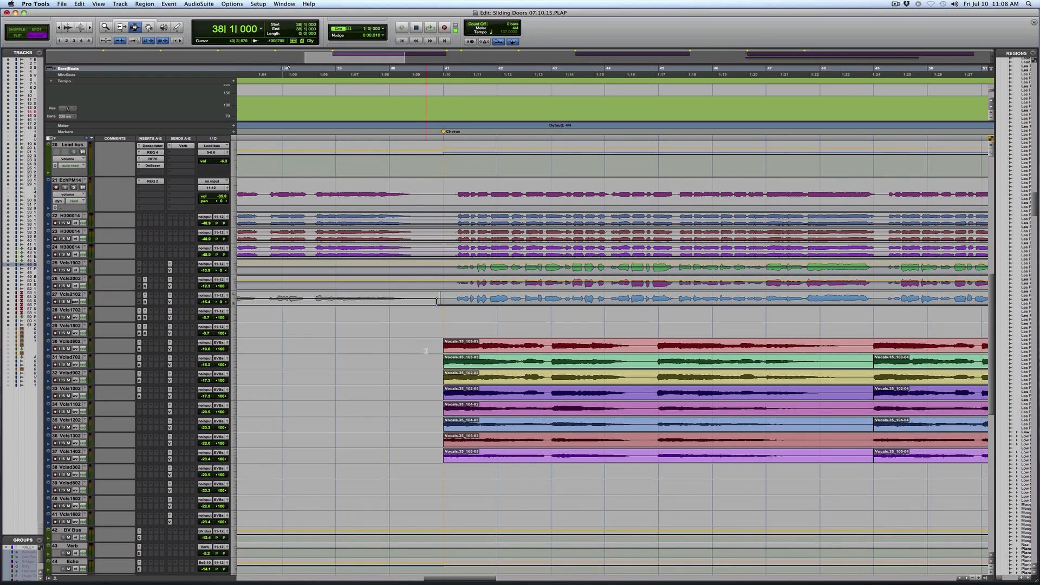
pyautogui.press('space')
pyautogui.press('space')
pyautogui.click(397, 390)
pyautogui.scroll(-1, 397, 391)
pyautogui.scroll(-3, 398, 390)
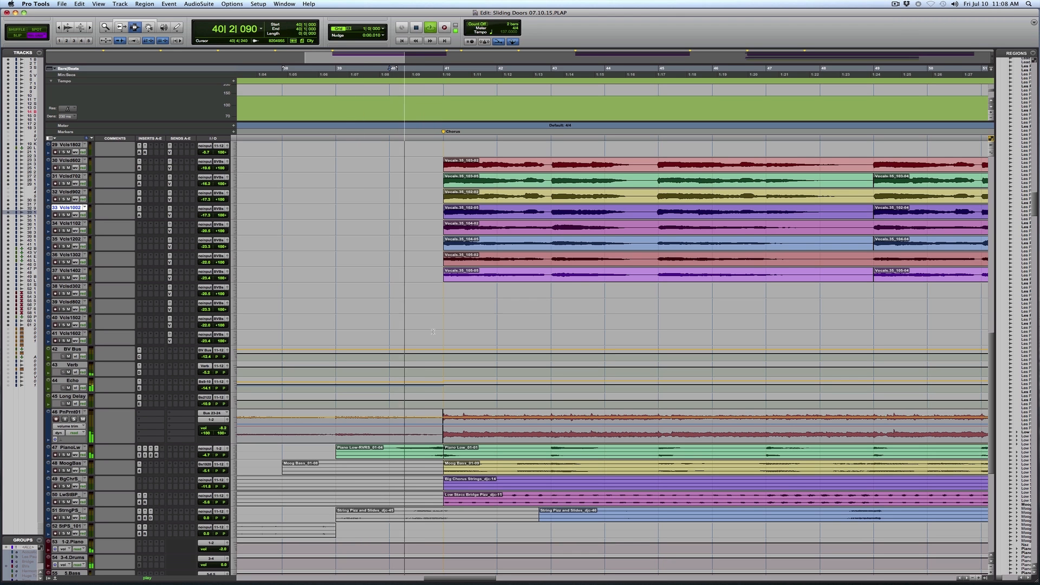
pyautogui.scroll(5, 433, 332)
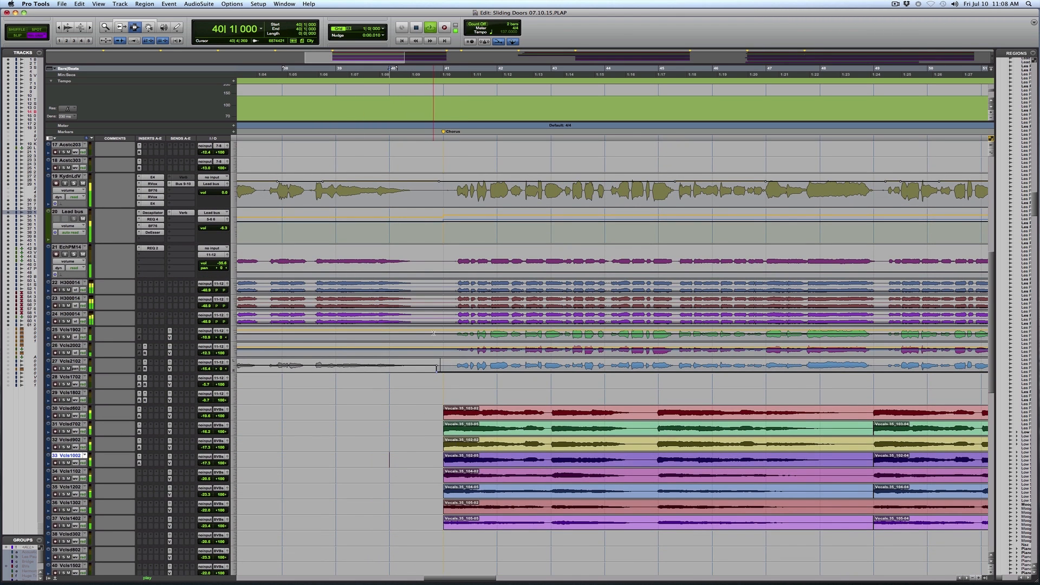
pyautogui.press('space')
# Audition the Timpani and Swells build-up from bar 40 and the DPSE_03 explosion from bar 41 in solo
pyautogui.scroll(6, 433, 333)
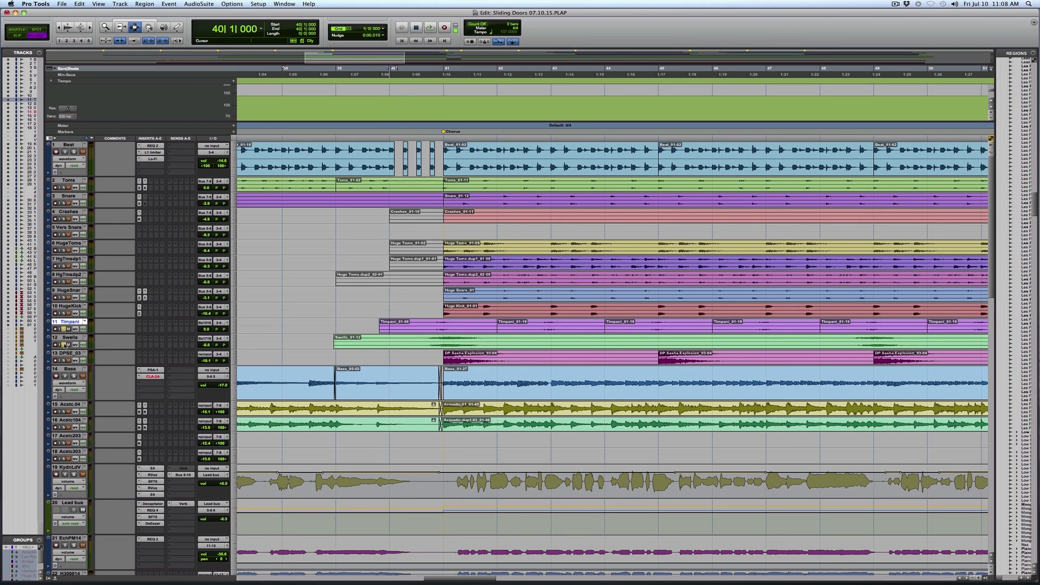
pyautogui.press('space')
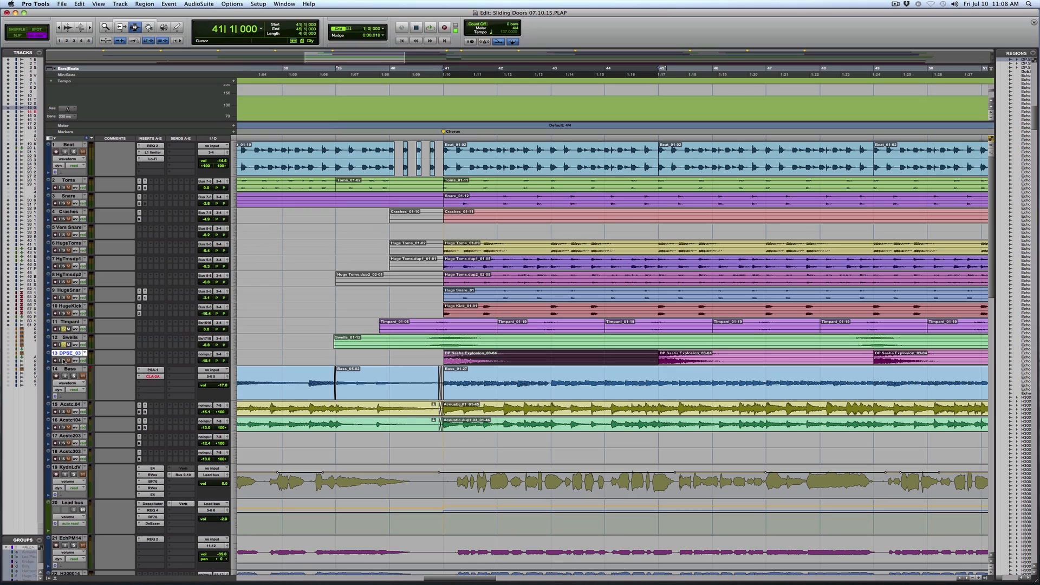
pyautogui.press('space')
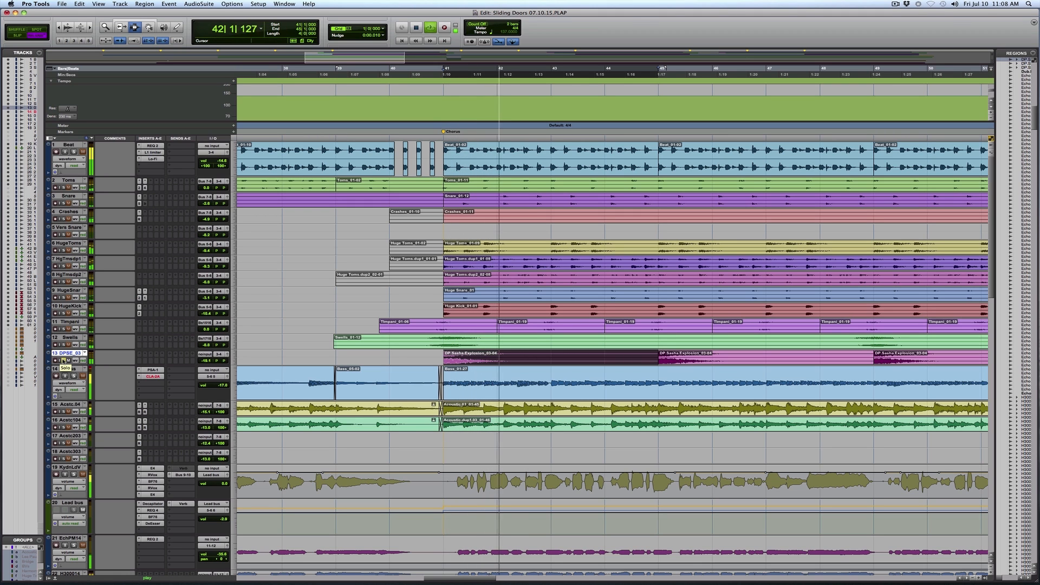
pyautogui.press('space')
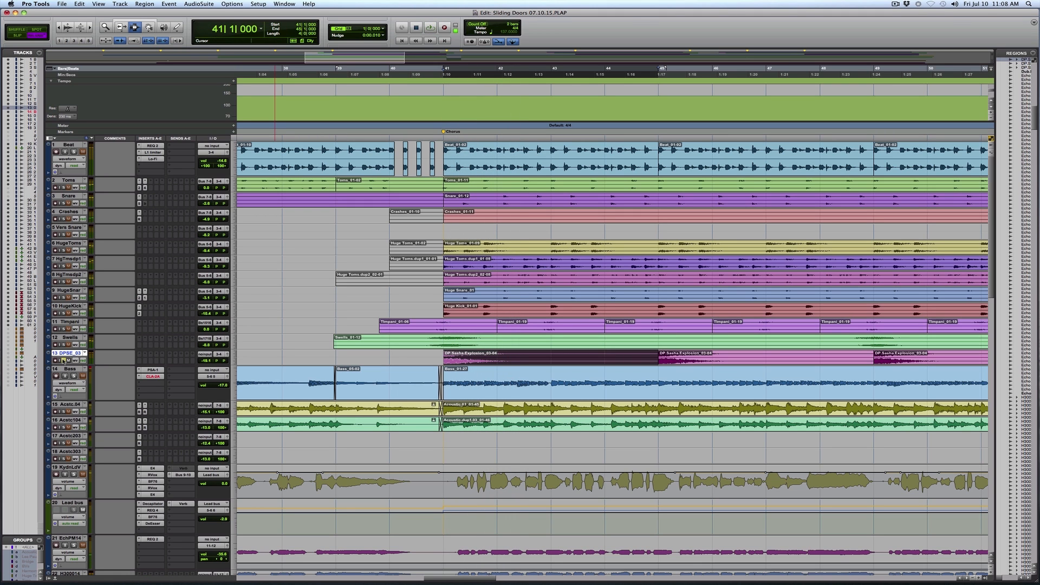
pyautogui.press('space')
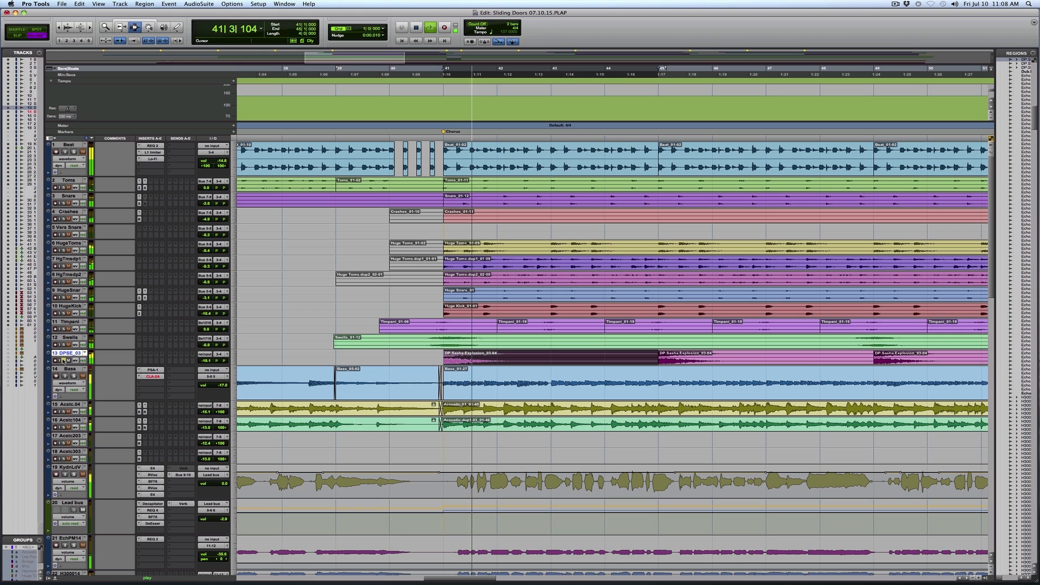
pyautogui.press('space')
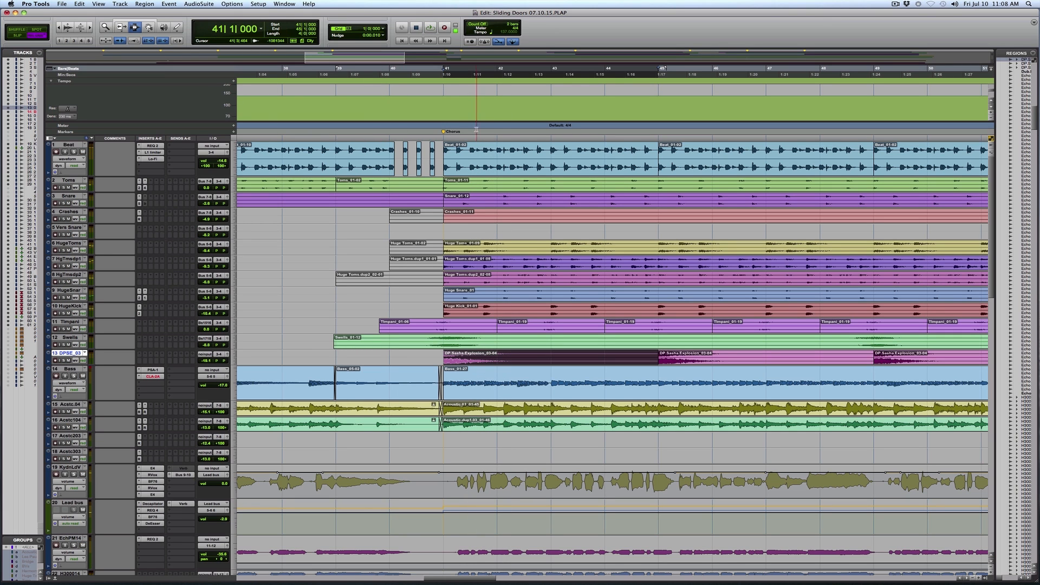
# Play the chorus from bar 41 with Beat, Toms and Snare soloed and view the Toms track's REQ 2 and C4 plug-ins
pyautogui.click(445, 151)
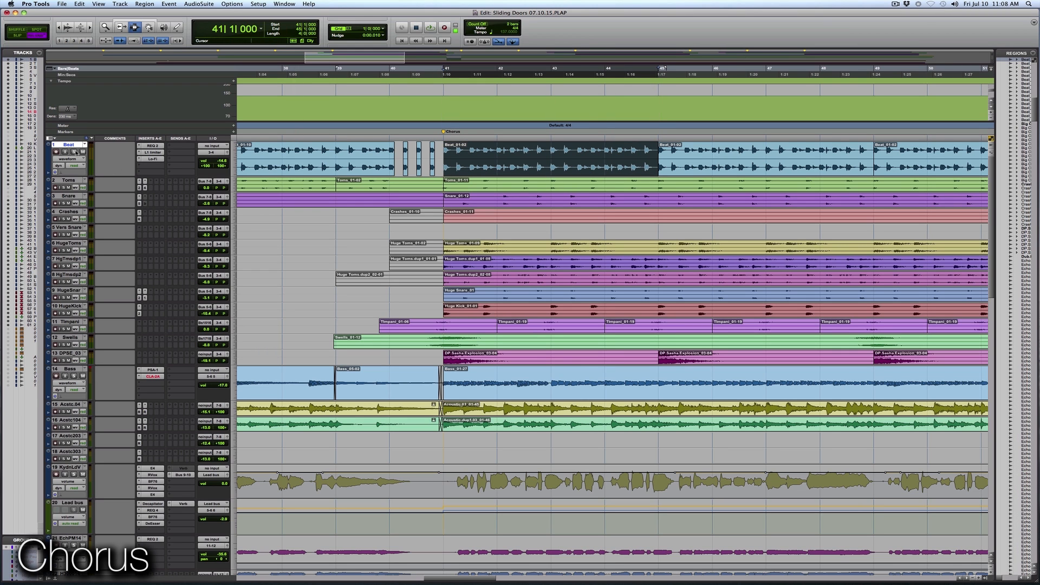
pyautogui.press('space')
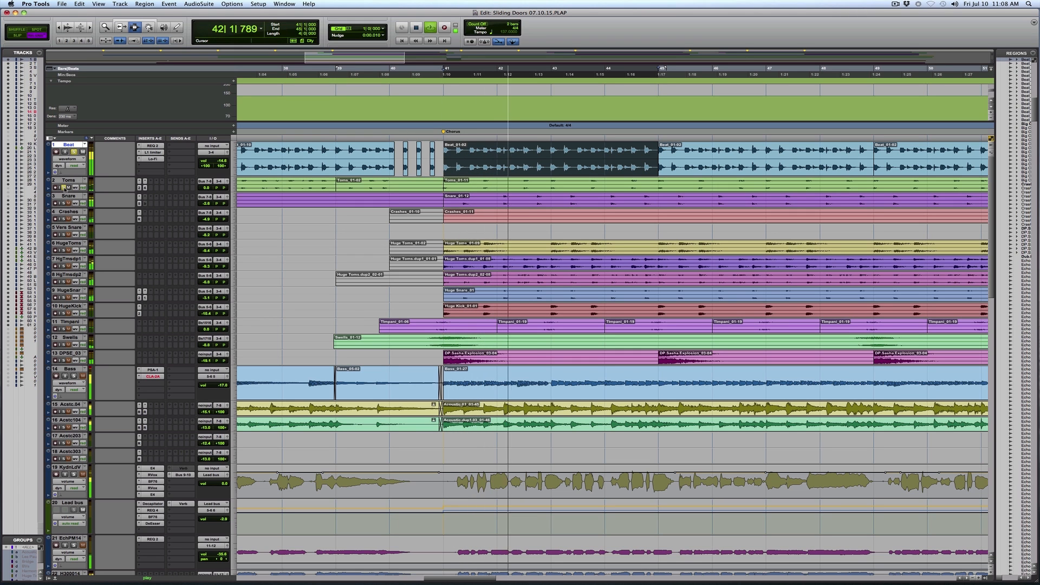
pyautogui.click(64, 188)
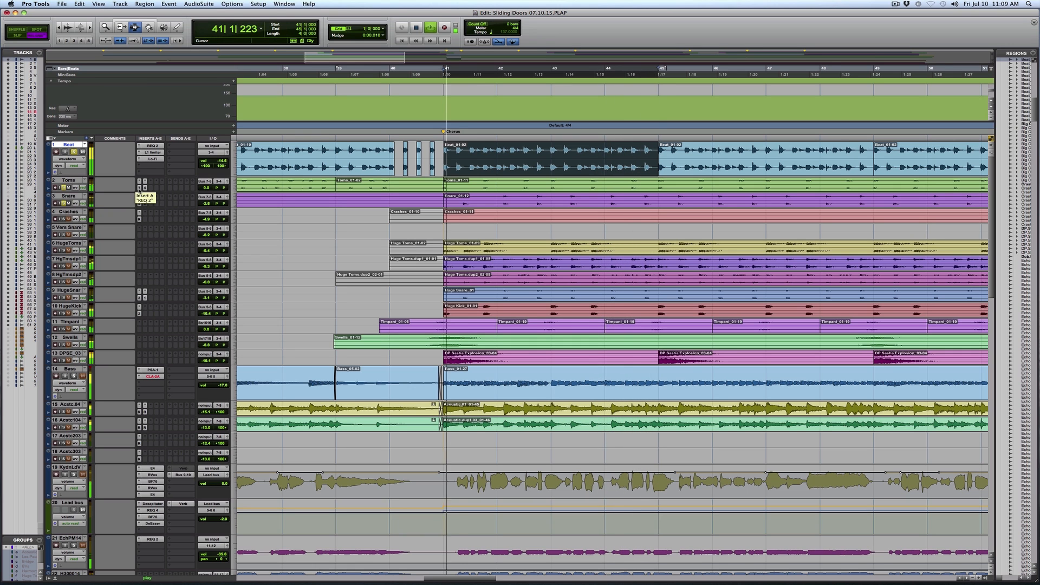
pyautogui.click(139, 188)
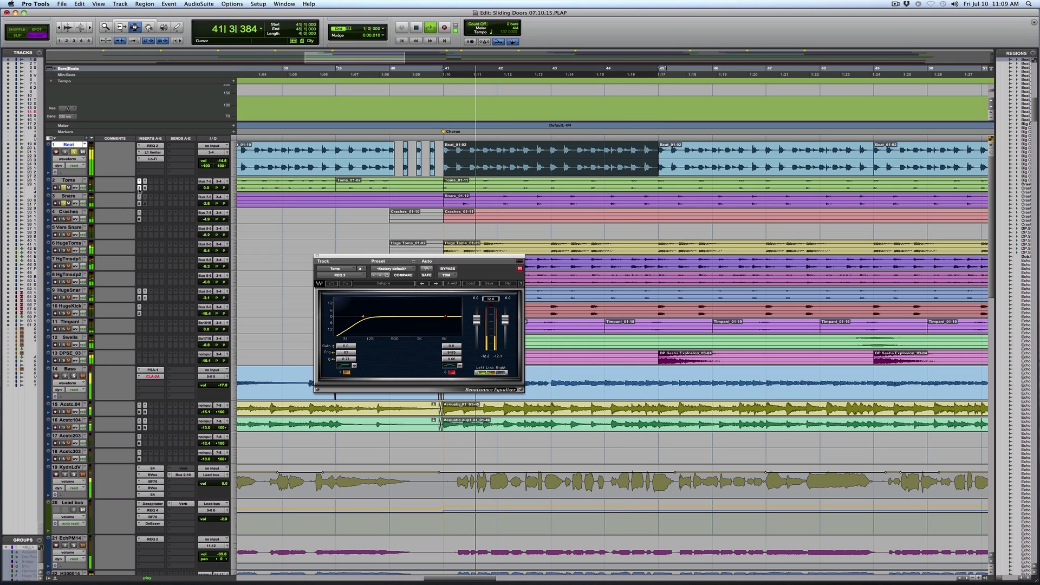
pyautogui.click(144, 188)
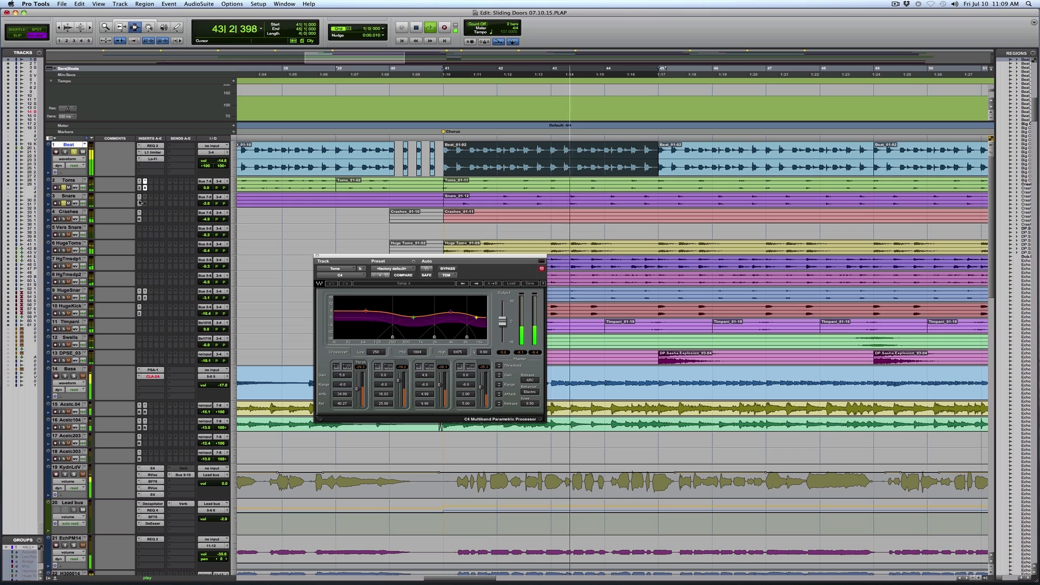
# Open the API-550A equalizer on the Snare track, compare it bypassed and active during playback, and close its window
pyautogui.click(139, 205)
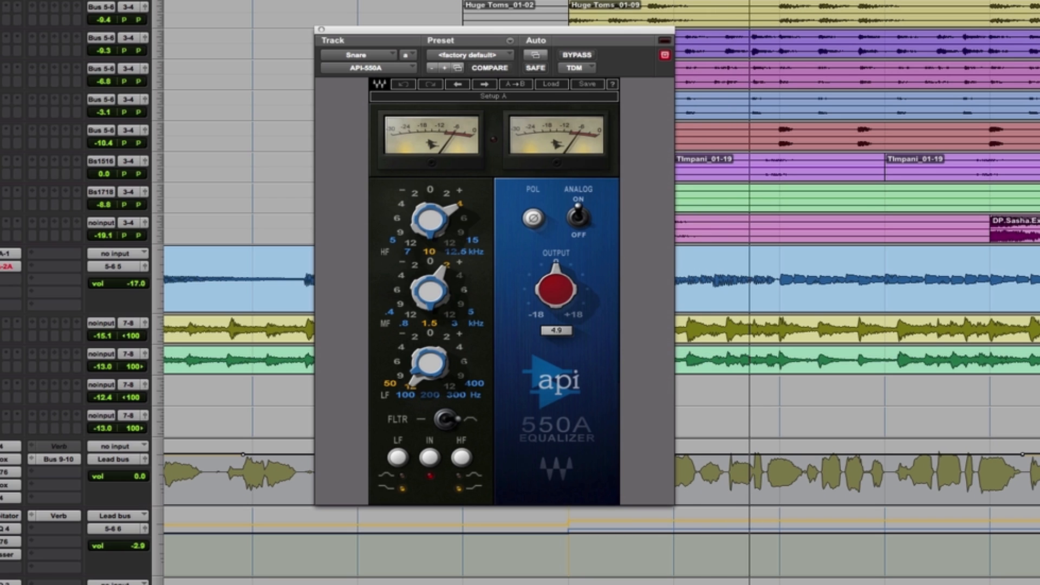
pyautogui.click(575, 54)
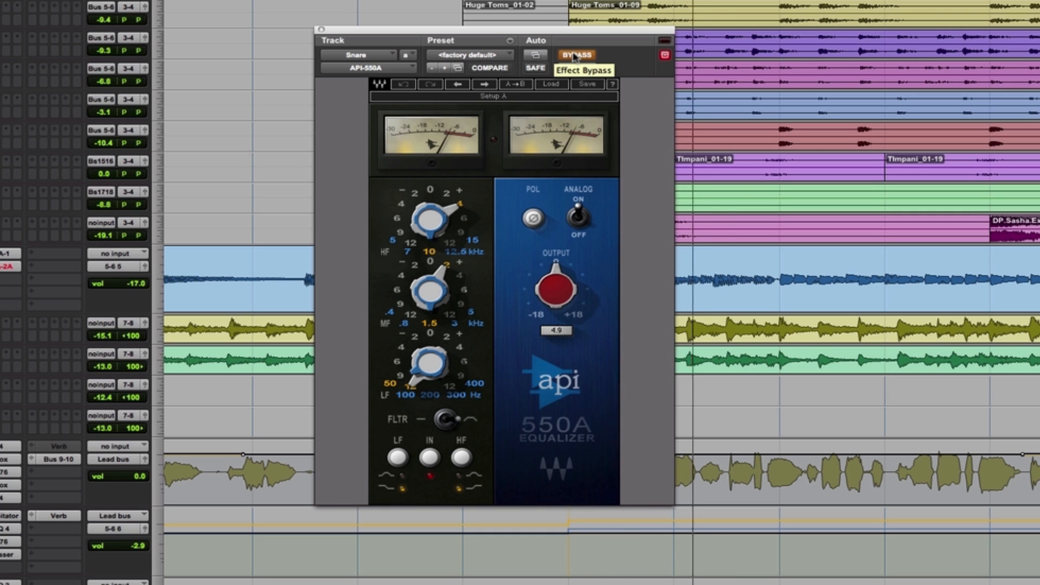
pyautogui.click(575, 54)
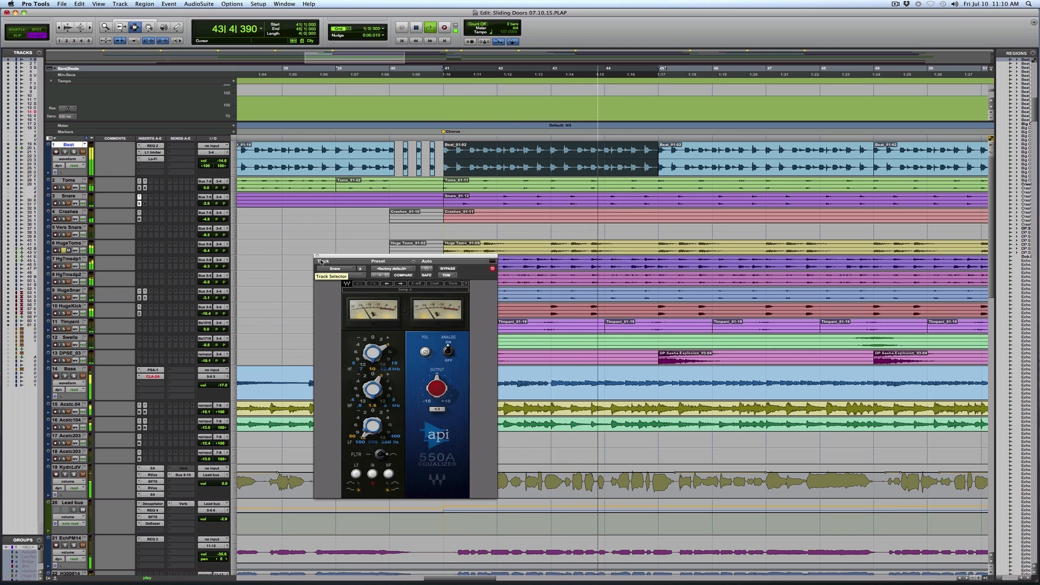
pyautogui.click(317, 256)
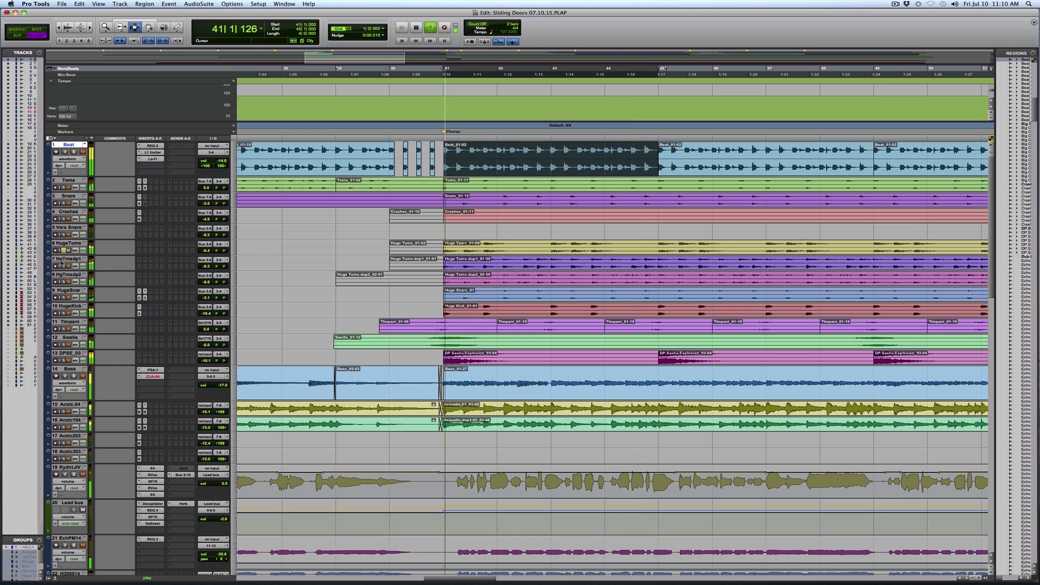
# Audition the two duplicate Huge Toms tracks, HgTmsdp1 and HgTmsdp2, in solo during chorus playback
pyautogui.click(64, 266)
pyautogui.click(64, 250)
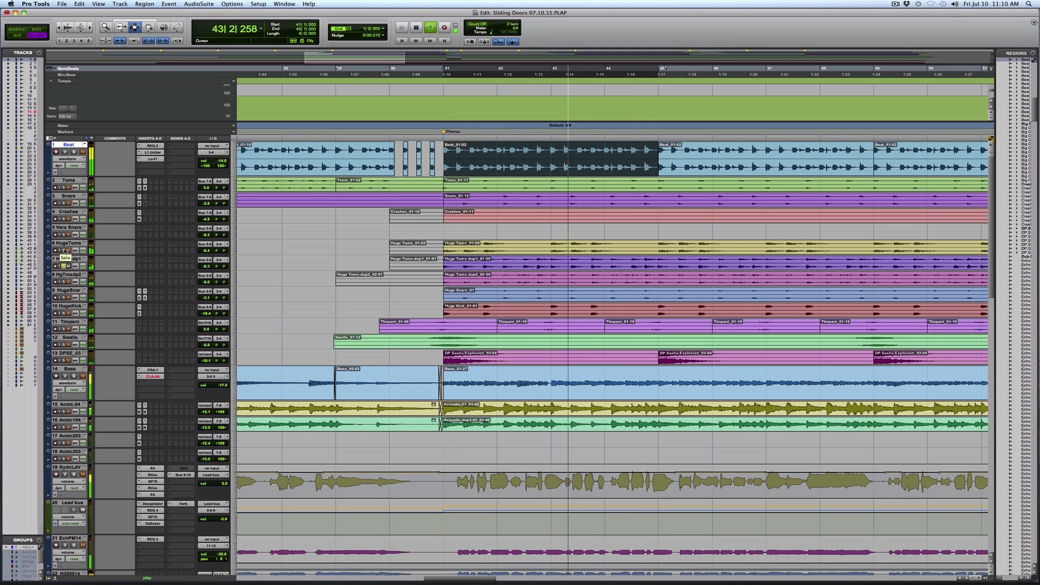
pyautogui.click(64, 282)
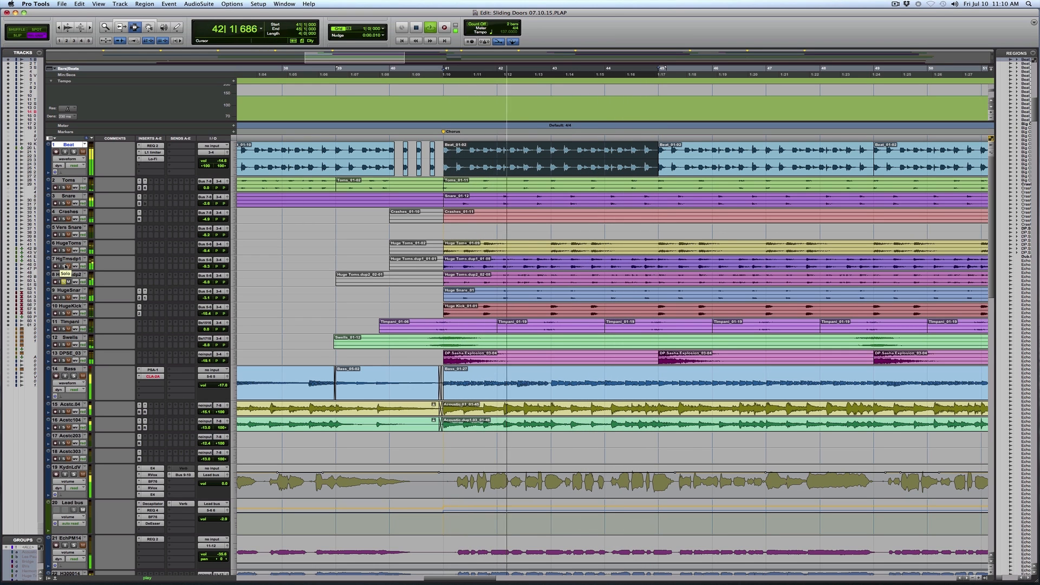
# Add the HgTmsdp1, HugeToms, Toms and Snare tracks to the soloed chorus drums
pyautogui.click(64, 266)
pyautogui.click(64, 251)
pyautogui.click(64, 187)
pyautogui.click(64, 203)
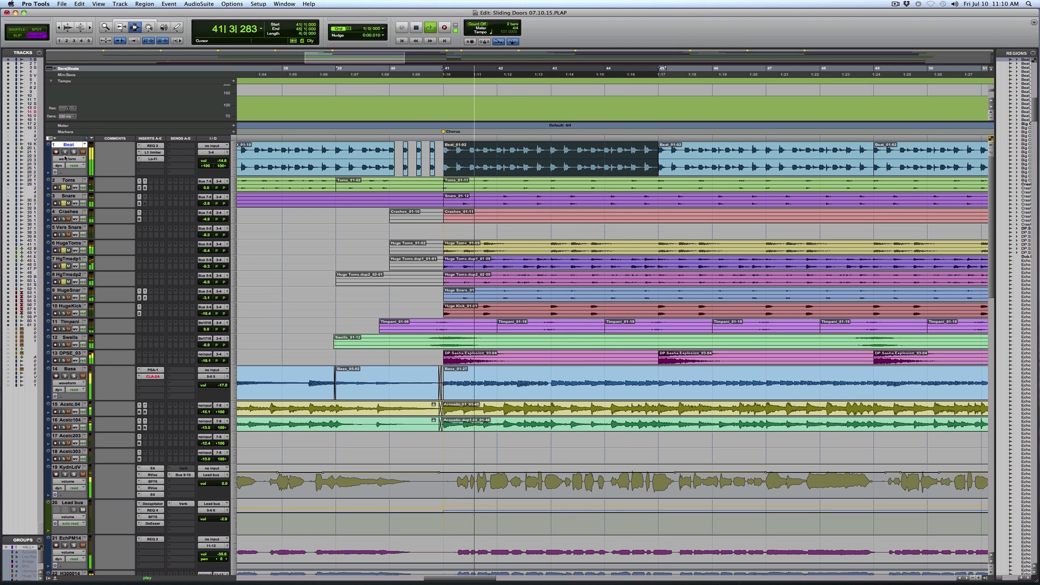
# Audition the HugeKick, Timpani, Swells and DPSE_03 tracks in solo during chorus playback
pyautogui.click(74, 152)
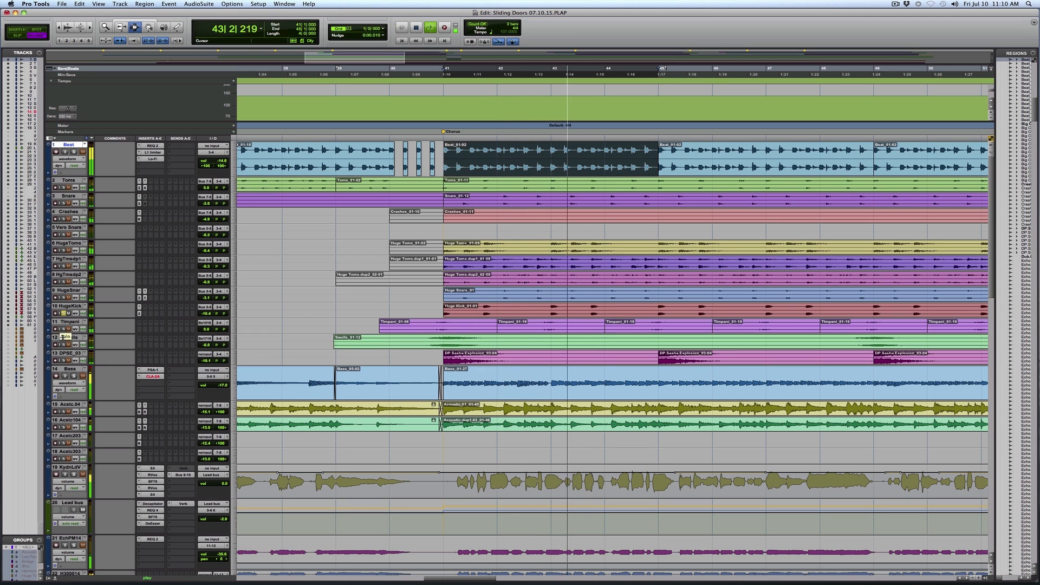
pyautogui.click(64, 328)
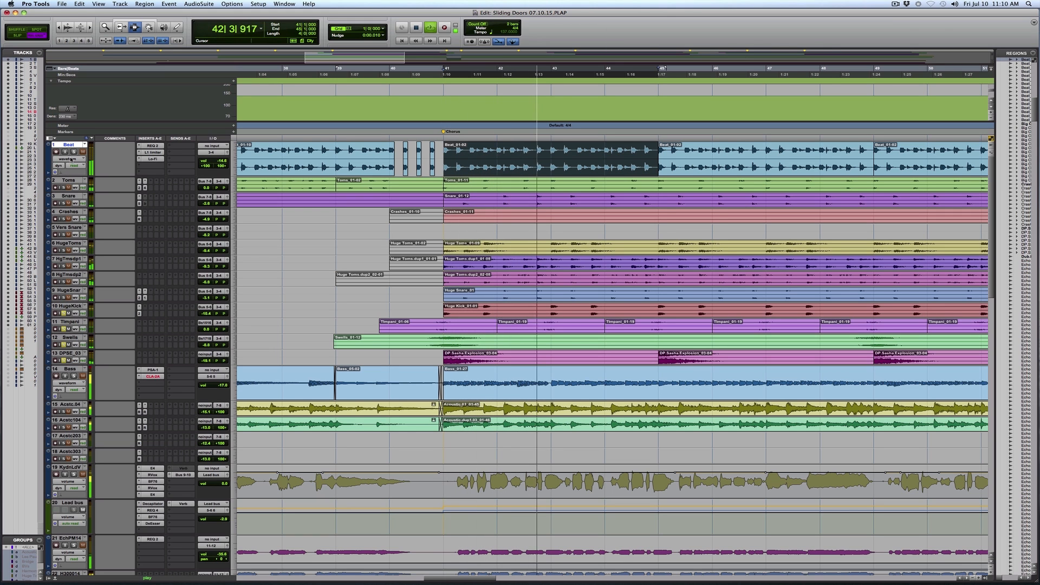
pyautogui.keyDown('shift'); pyautogui.click(68, 352); pyautogui.keyUp('shift')
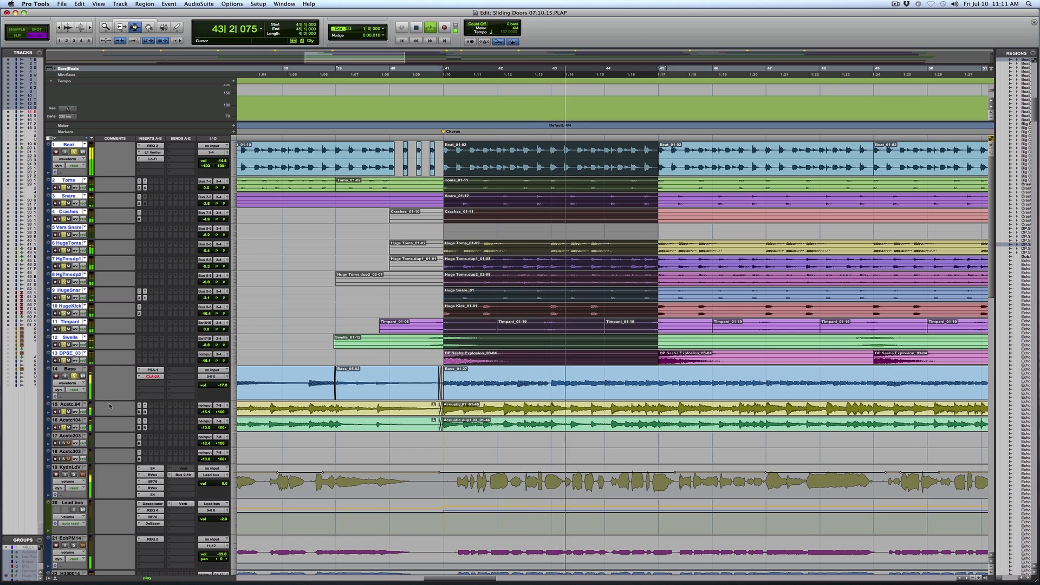
# Select the KydnLdV lead vocal from bar 41 to 45 and play it in solo
pyautogui.scroll(-3, 110, 405)
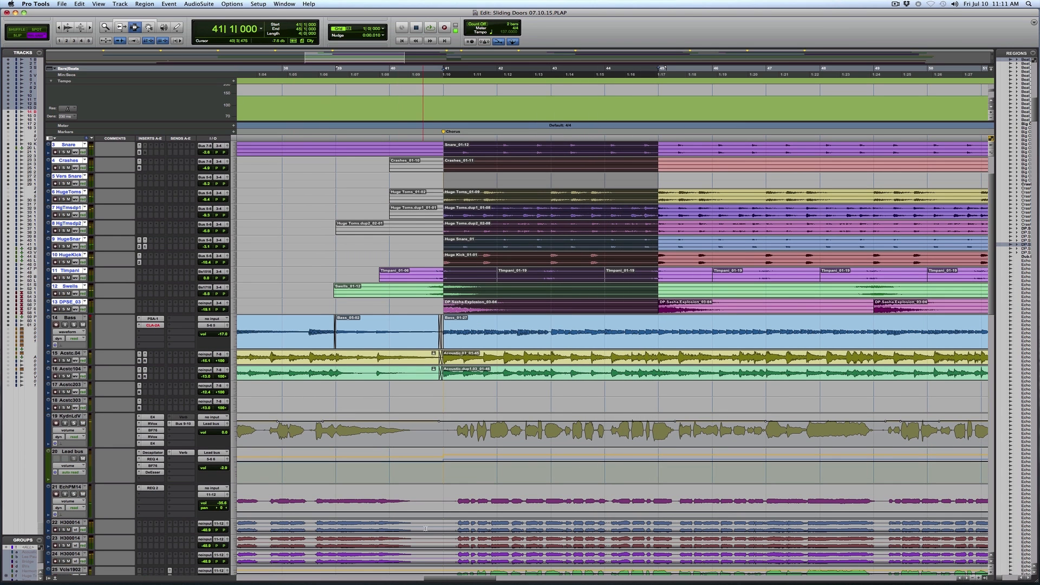
pyautogui.scroll(-15, 423, 525)
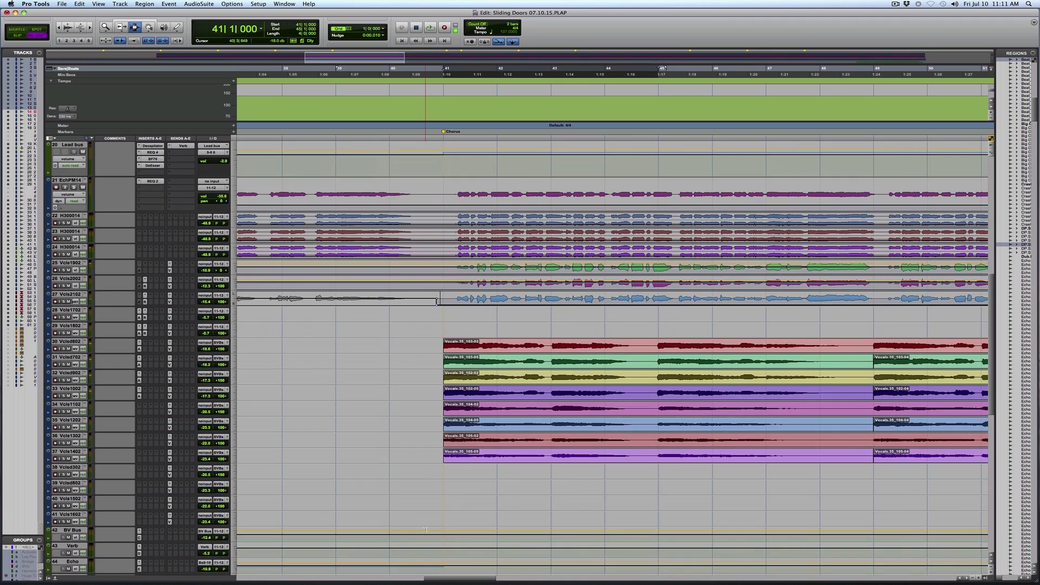
pyautogui.scroll(-8, 425, 529)
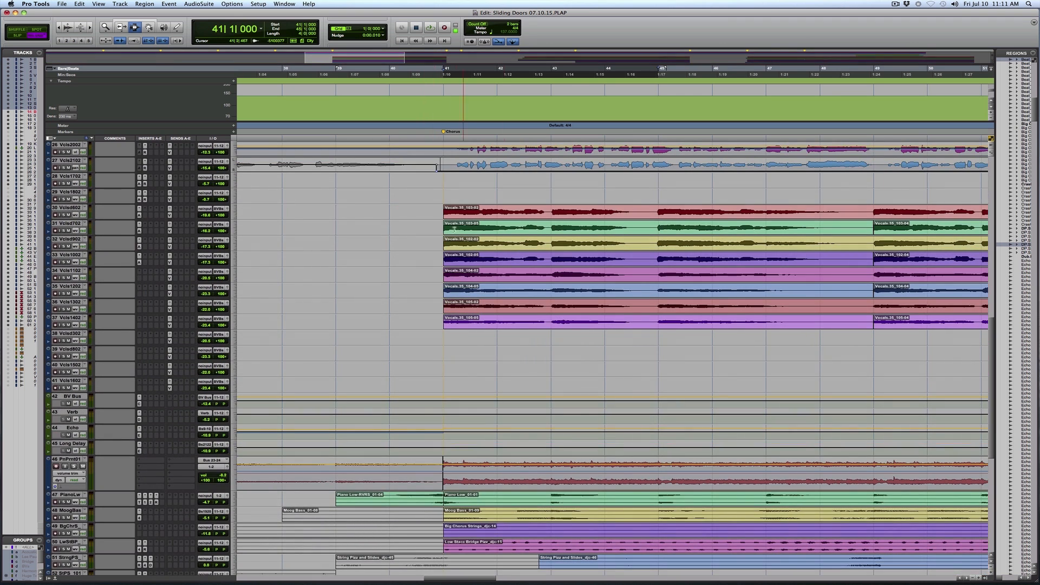
pyautogui.scroll(-3, 517, 372)
pyautogui.scroll(5, 447, 182)
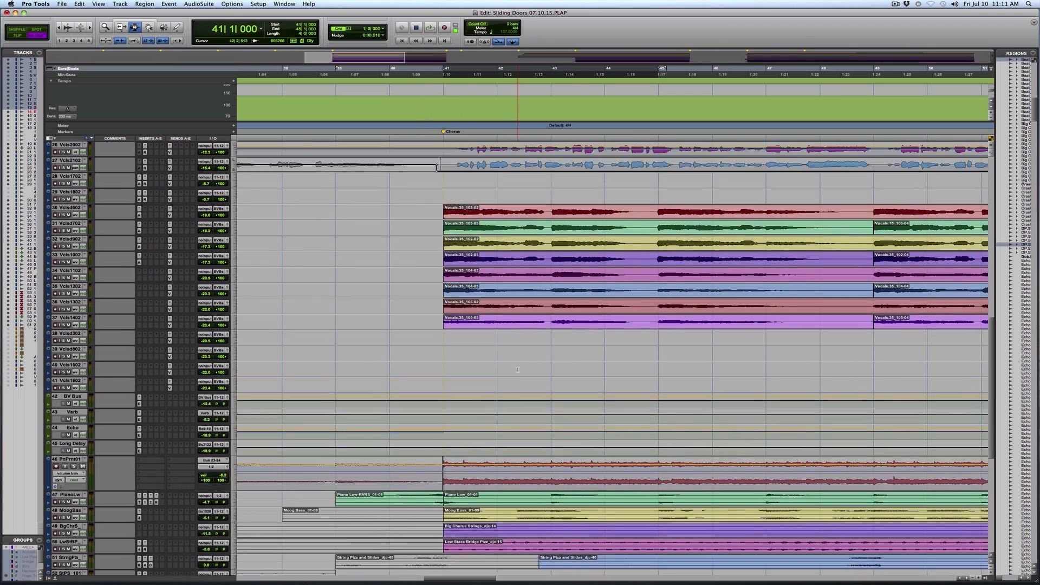
pyautogui.scroll(8, 448, 218)
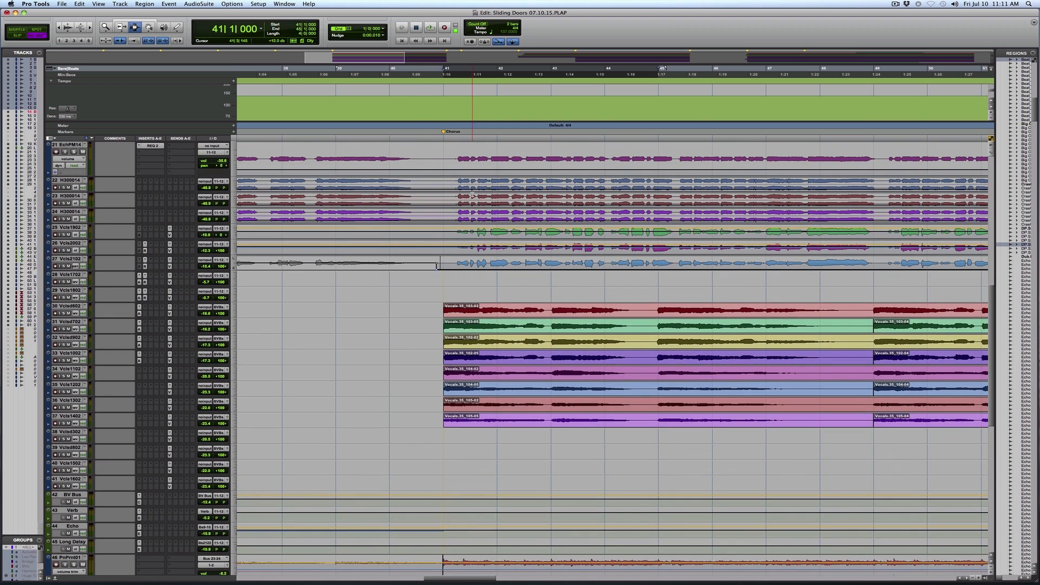
pyautogui.moveTo(453, 209); pyautogui.dragTo(636, 207)
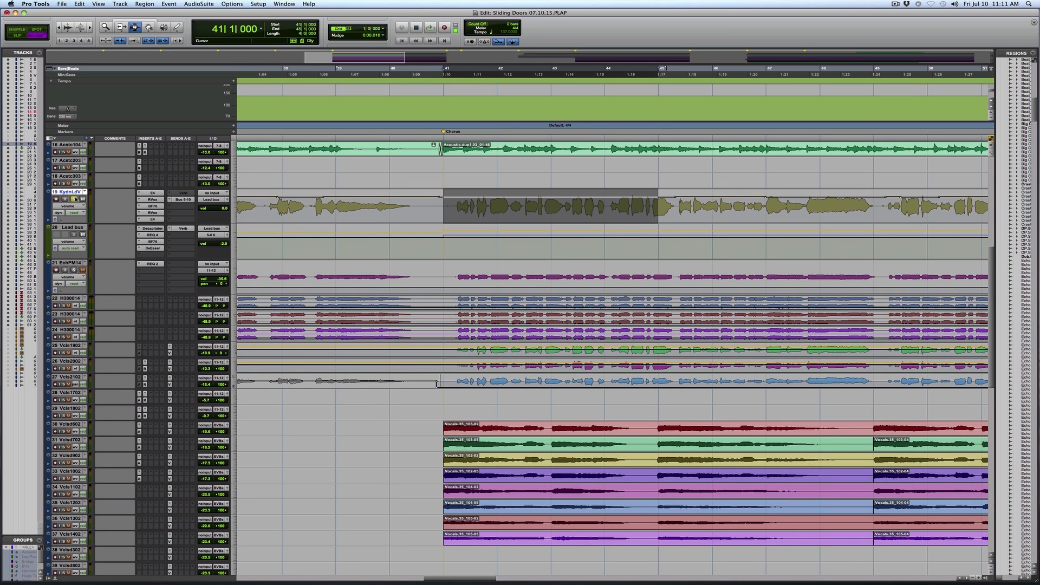
pyautogui.press('space')
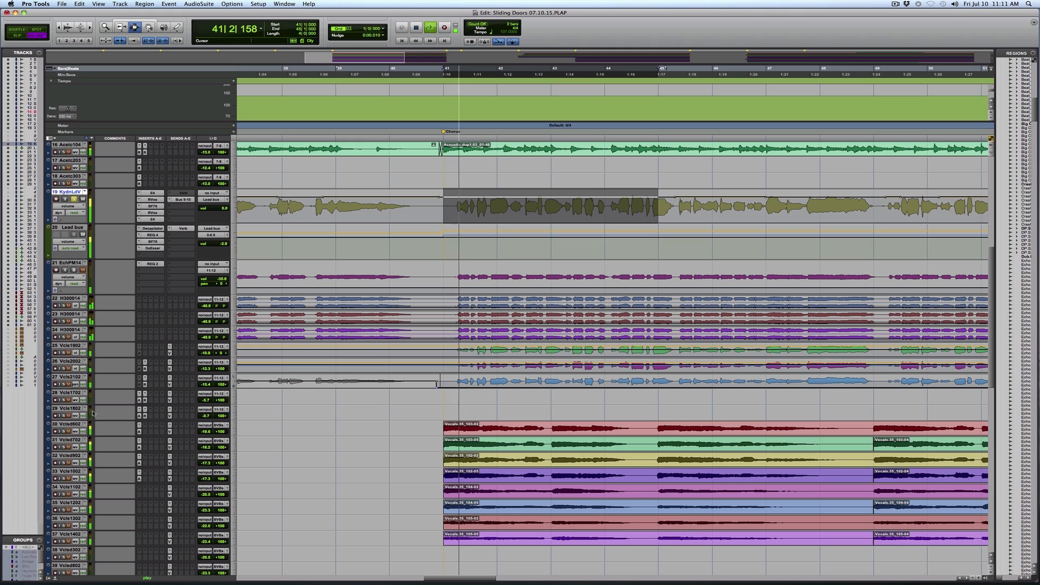
# Audition the supporting vocal tracks Vcls1902, Vcls2002 and Vcls2102 in solo, with Vcls2102 selected from bar 41 to 46
pyautogui.click(64, 353)
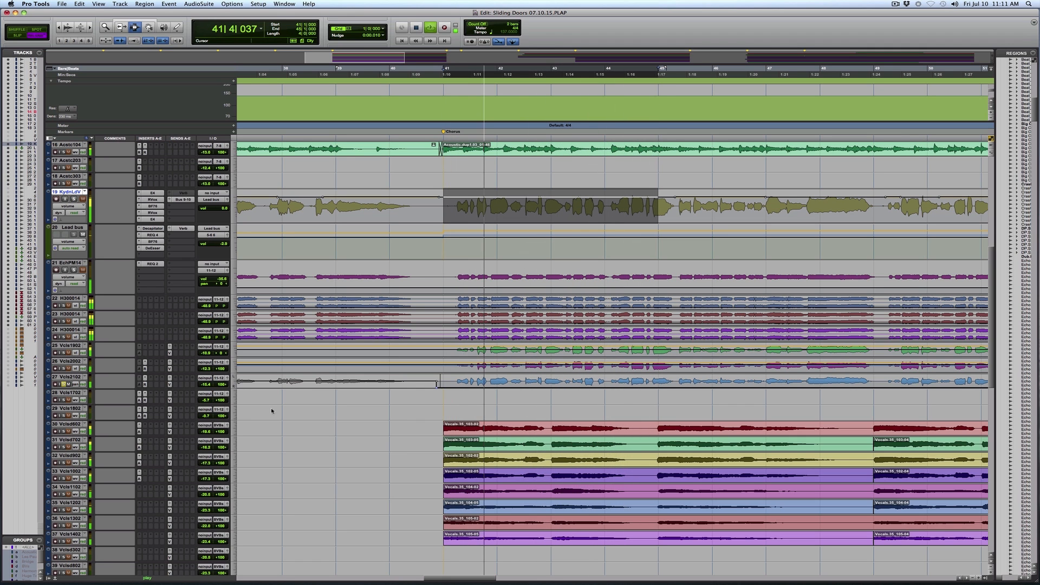
pyautogui.moveTo(449, 375); pyautogui.dragTo(685, 373)
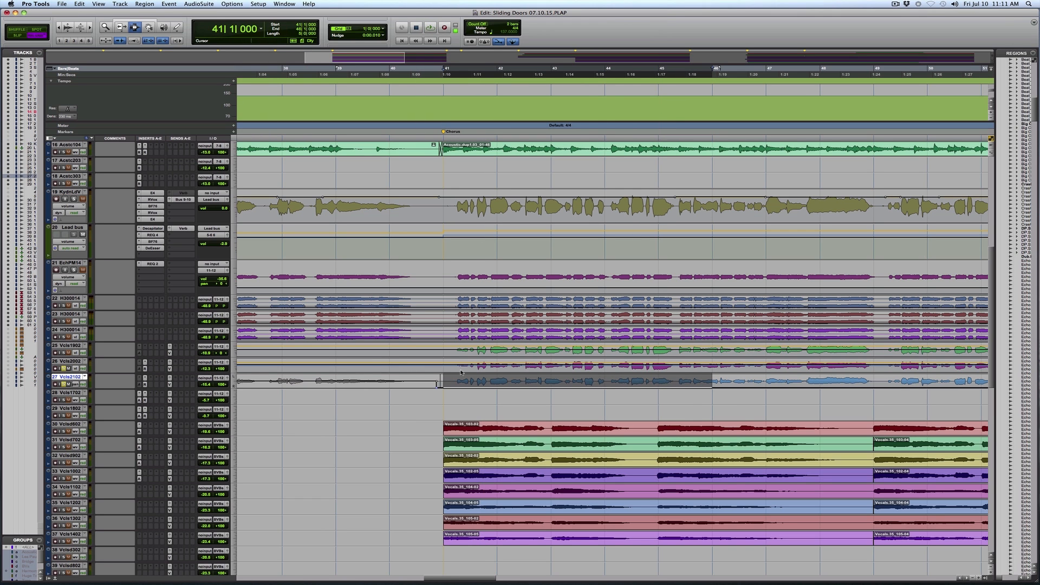
pyautogui.press('space')
# Select the eight backing vocal tracks, numbers 30 to 37, from bar 41 to 45 and play them in solo
pyautogui.moveTo(446, 422); pyautogui.dragTo(684, 450)
pyautogui.moveTo(683, 495); pyautogui.dragTo(681, 519)
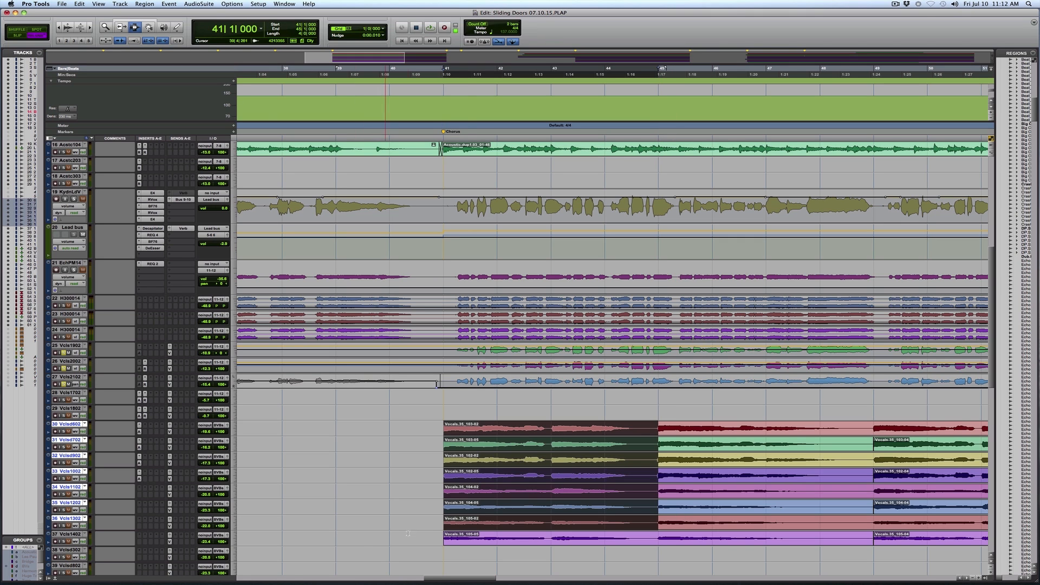
pyautogui.moveTo(459, 536); pyautogui.dragTo(63, 524)
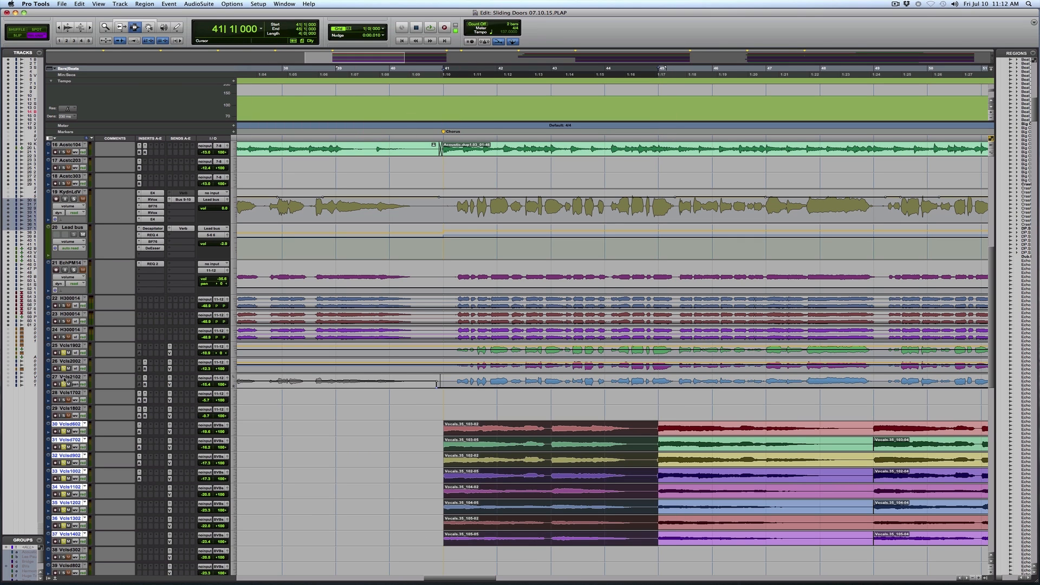
pyautogui.press('space')
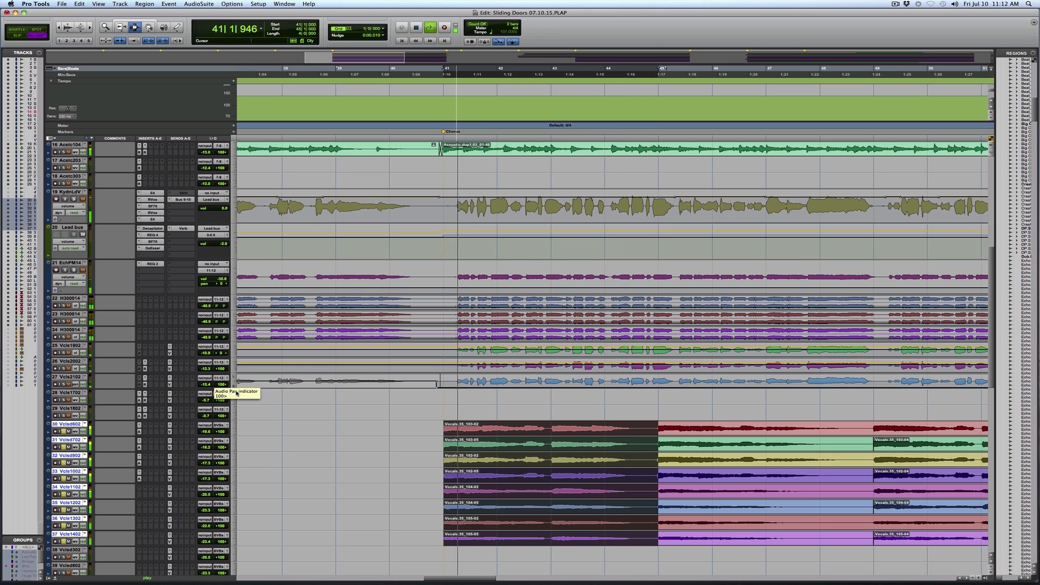
# Select the Low Stacc Bridge Pizz strings from bar 41 to 47 and audition them and the PnPrnt01 track in solo
pyautogui.scroll(-5, 237, 392)
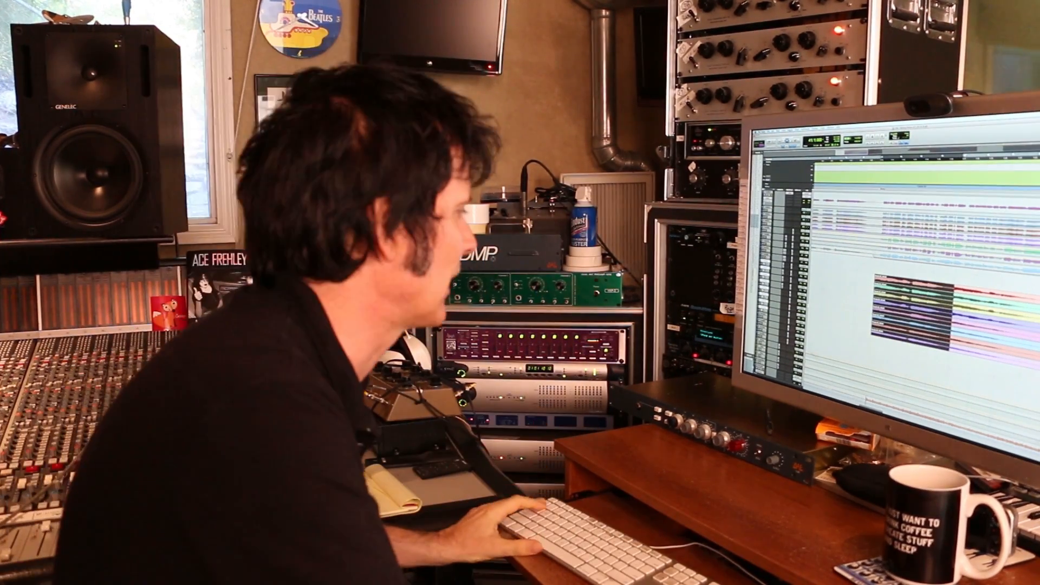
pyautogui.scroll(-5, 921, 271)
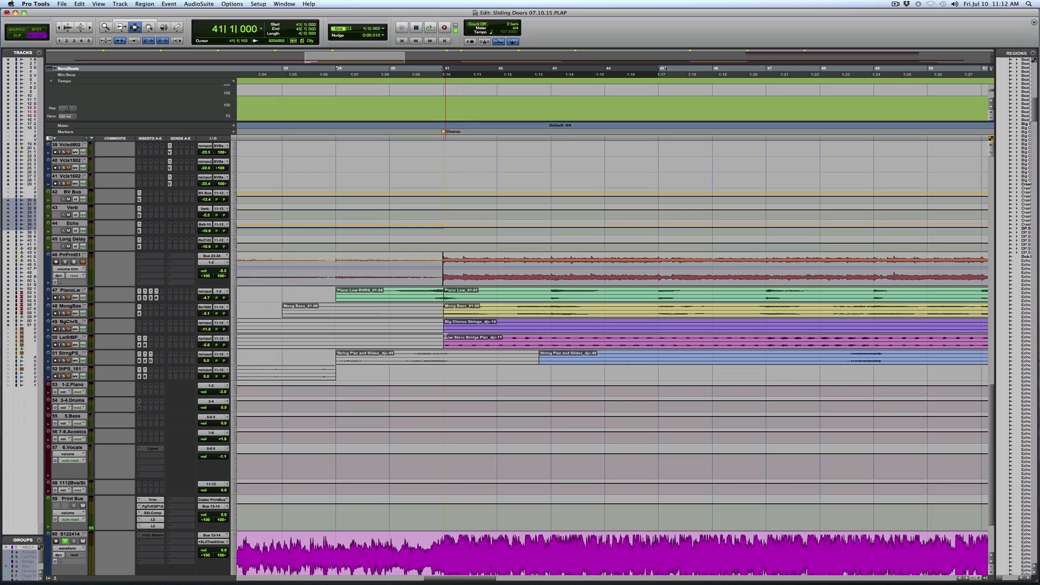
pyautogui.moveTo(445, 337); pyautogui.dragTo(772, 341)
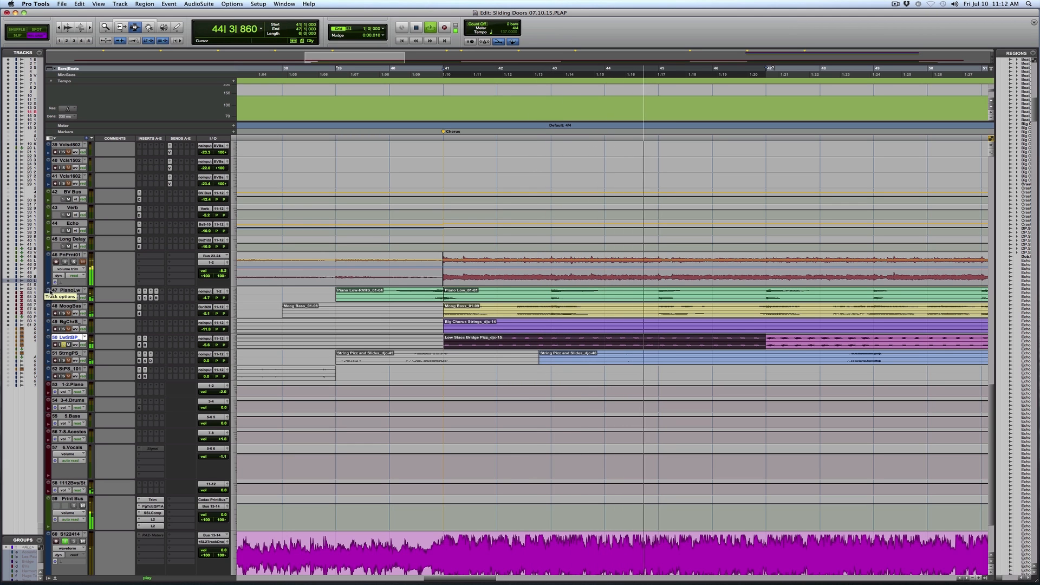
pyautogui.click(73, 262)
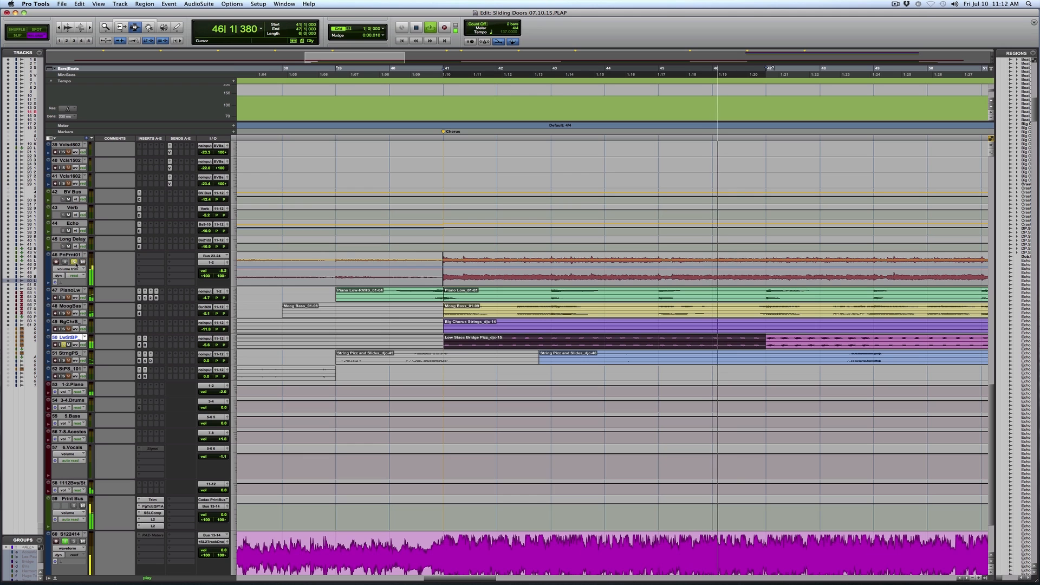
# Audition the PianoLw and MoogBas tracks in solo and view the C4 multiband processor on MoogBas
pyautogui.click(65, 299)
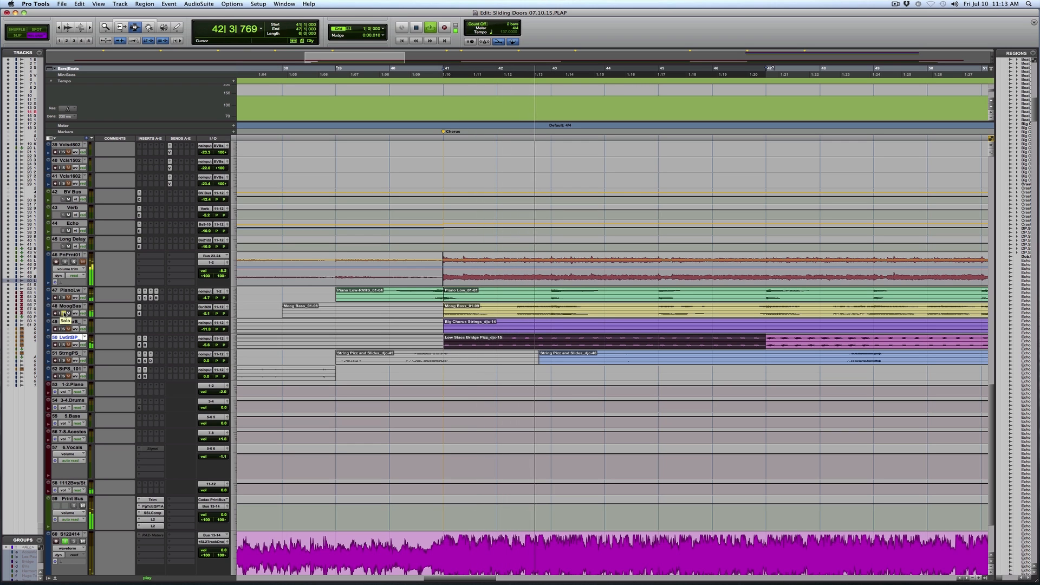
pyautogui.click(140, 313)
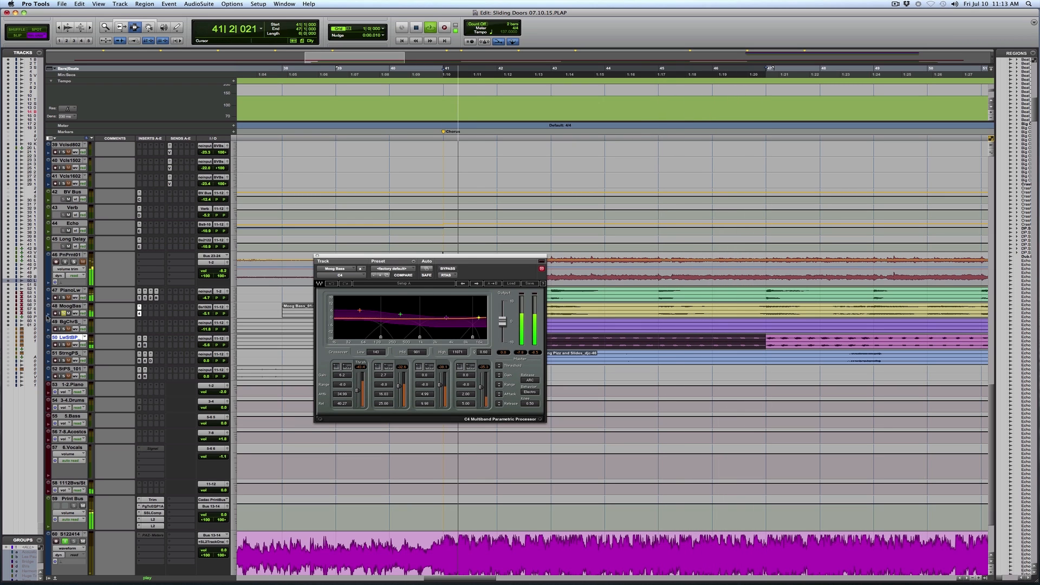
pyautogui.click(318, 256)
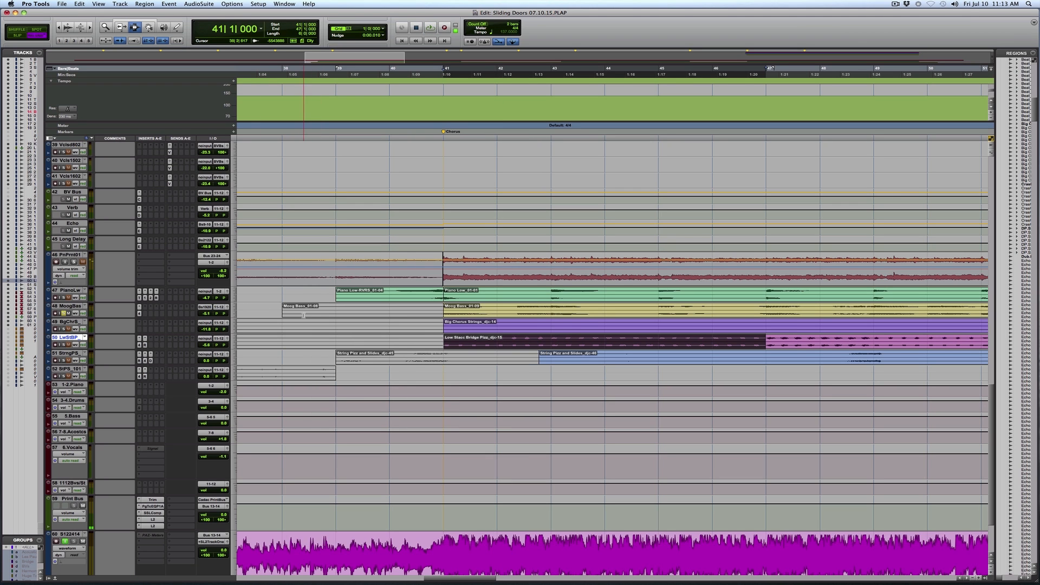
# Play the full mix from bar 38 through the chorus and examine the arrangement up to the Reintro and V2 markers
pyautogui.click(308, 310)
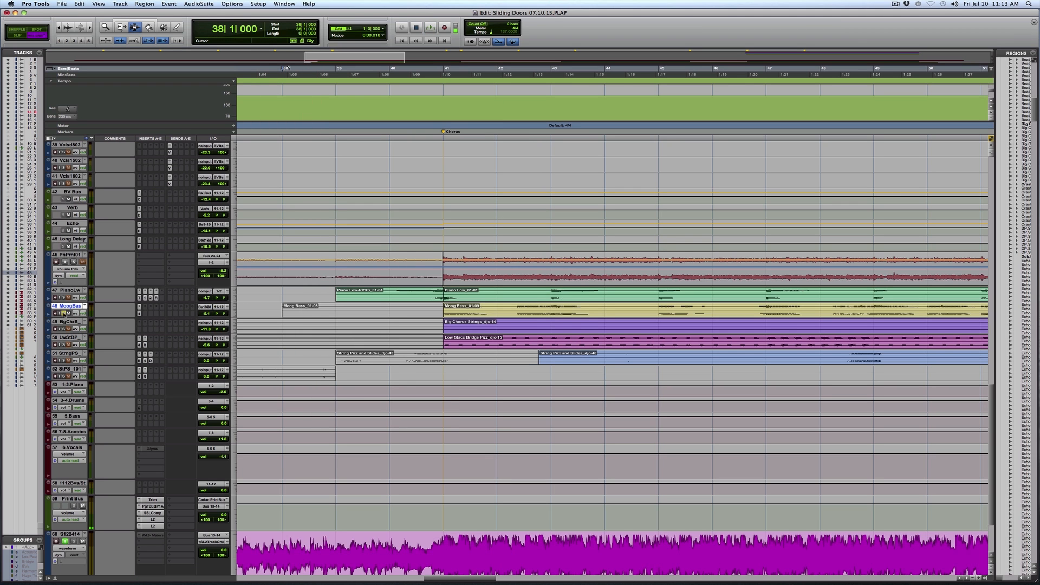
pyautogui.scroll(4, 376, 361)
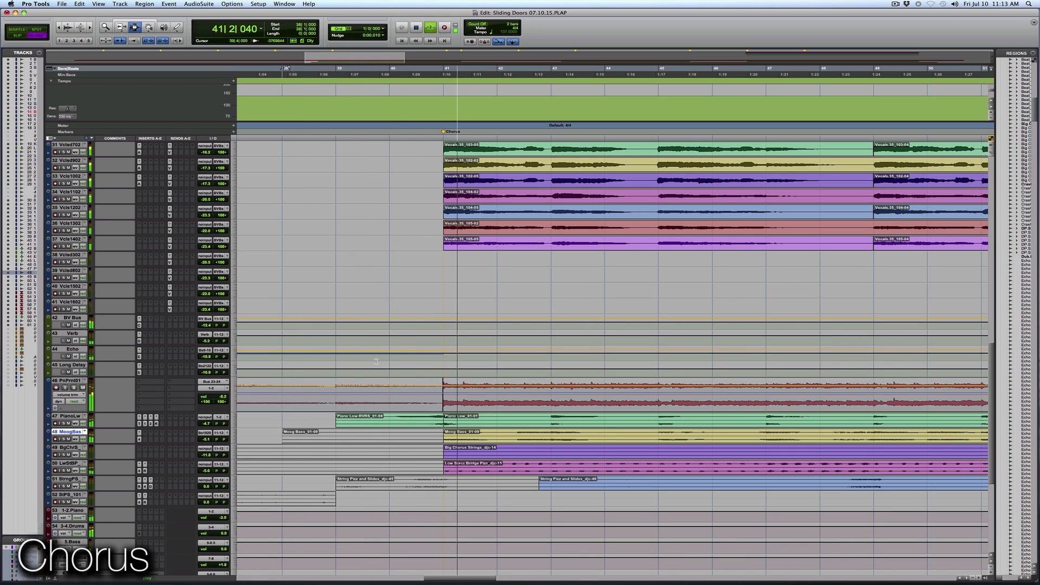
pyautogui.press('r')
pyautogui.press('r')
pyautogui.press('r')
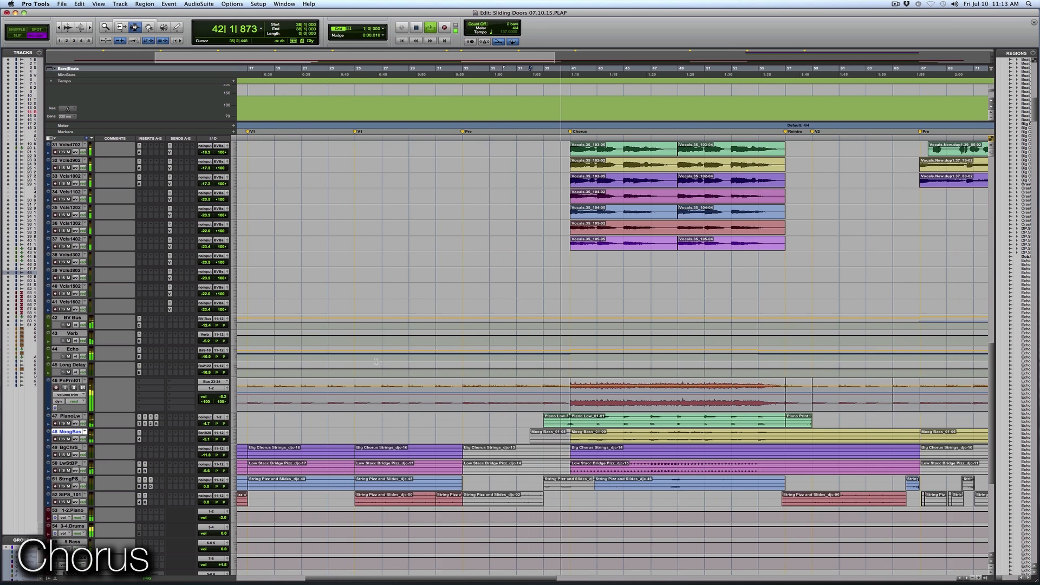
pyautogui.press('F5')
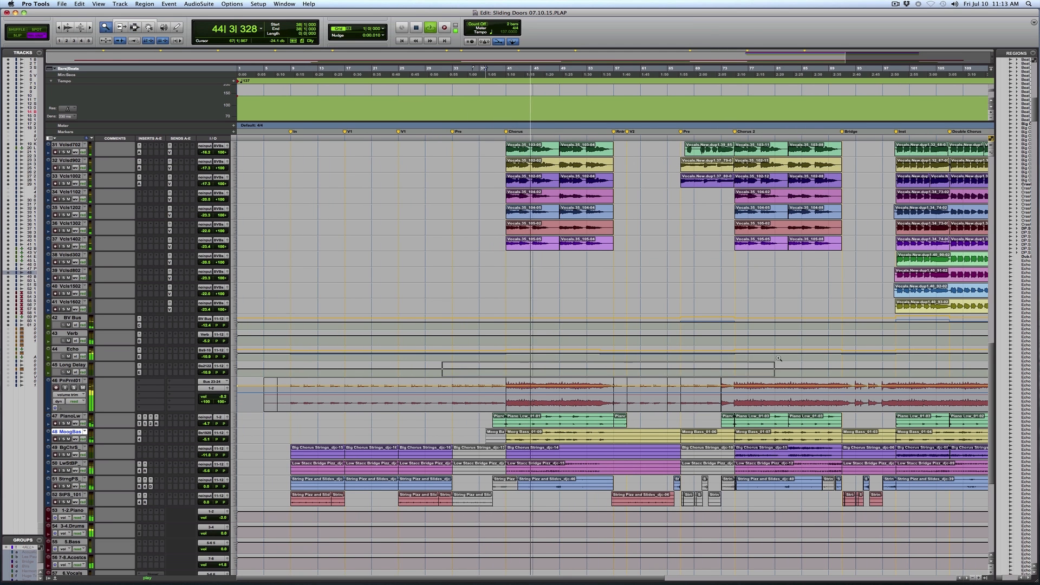
pyautogui.click(617, 369)
pyautogui.scroll(3, 616, 369)
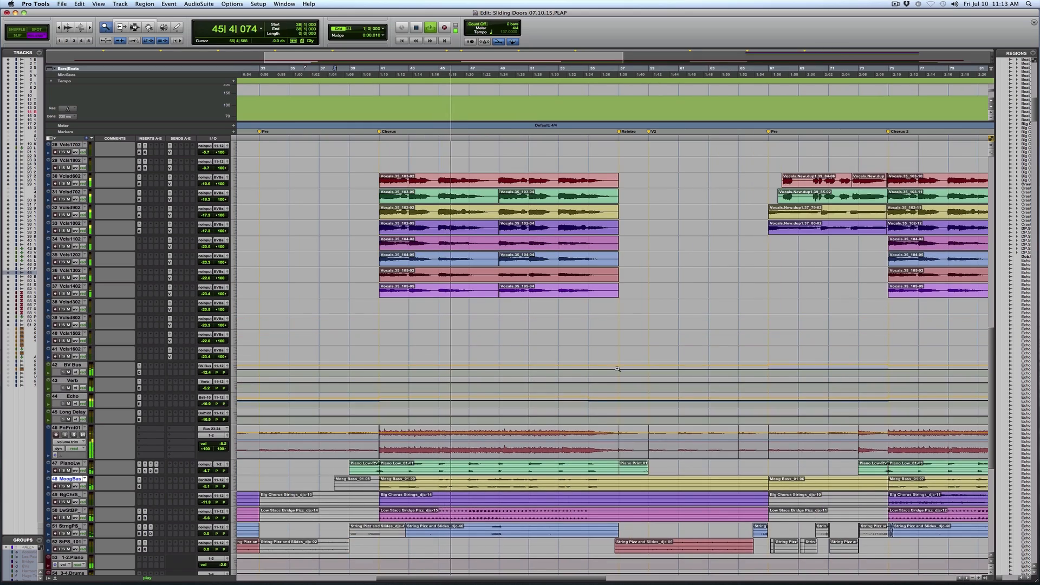
pyautogui.scroll(5, 616, 369)
pyautogui.scroll(3, 616, 369)
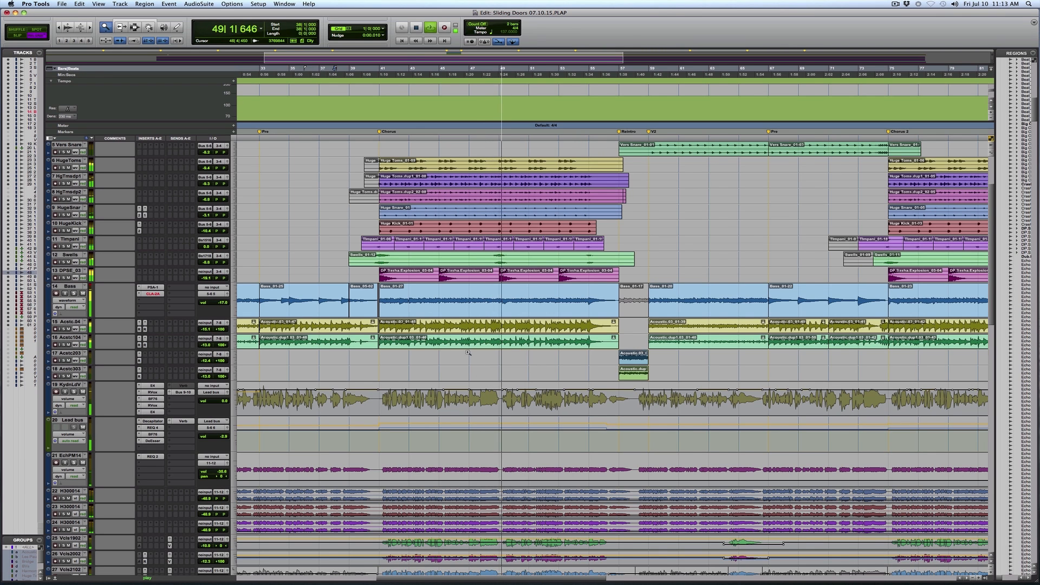
pyautogui.click(652, 325)
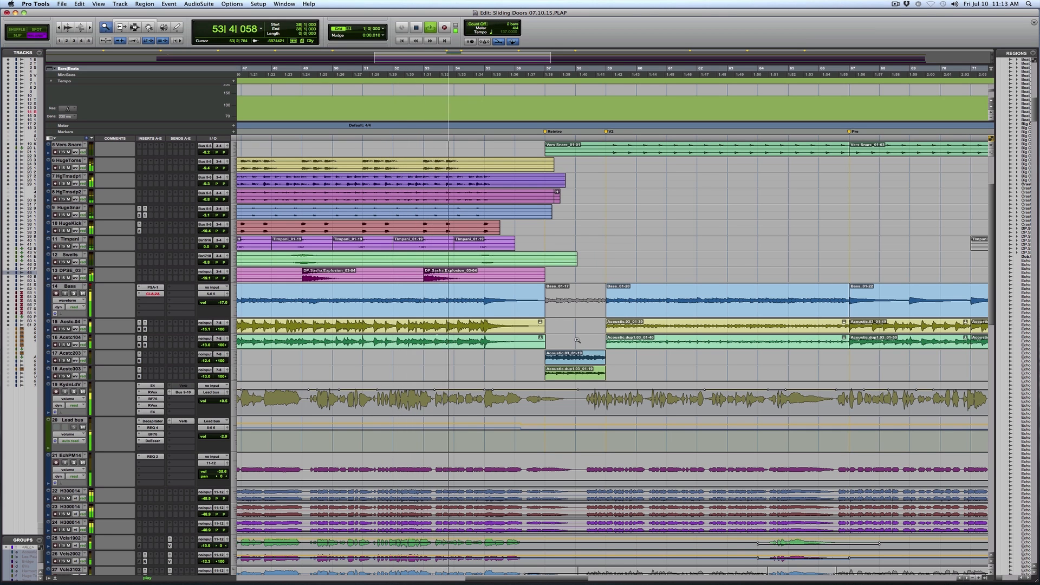
pyautogui.click(506, 322)
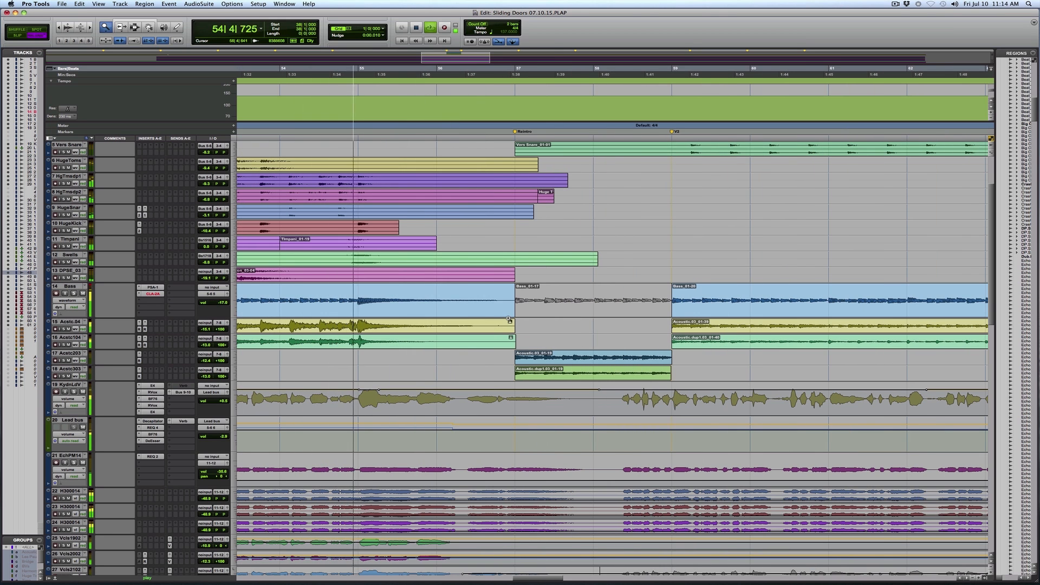
pyautogui.press('F7')
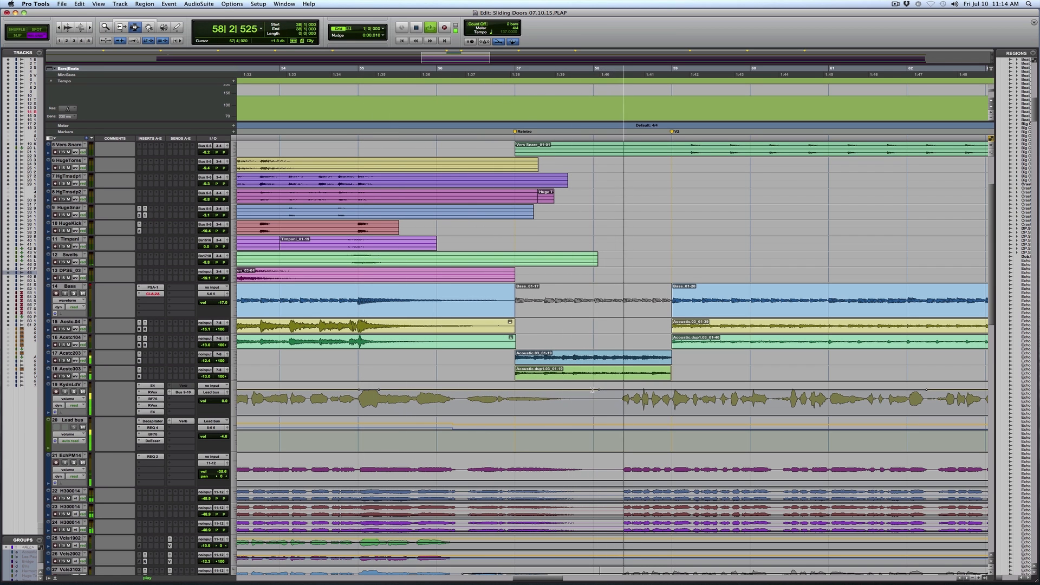
# Select the Vers Snare track from the V2 marker at bar 59 to the Chorus 2 marker
pyautogui.press('r')
pyautogui.press('r')
pyautogui.press('r')
pyautogui.press('r')
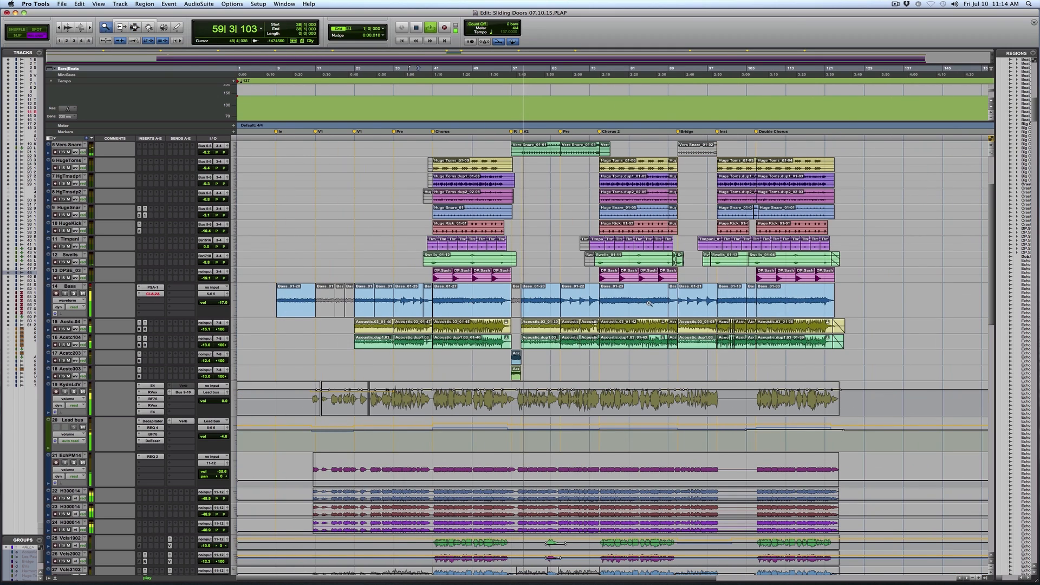
pyautogui.press('t')
pyautogui.press('t')
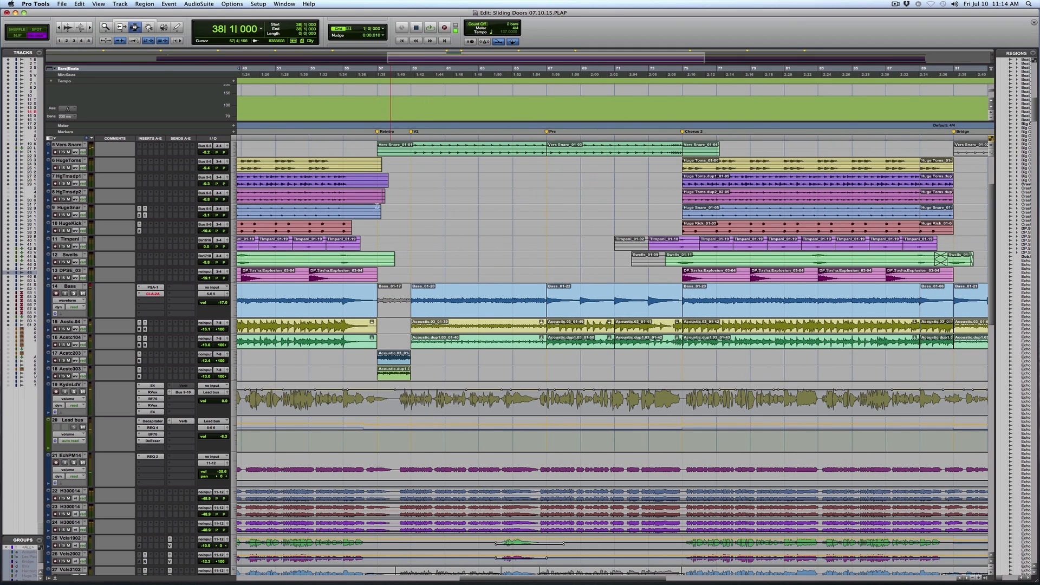
pyautogui.scroll(3, 413, 219)
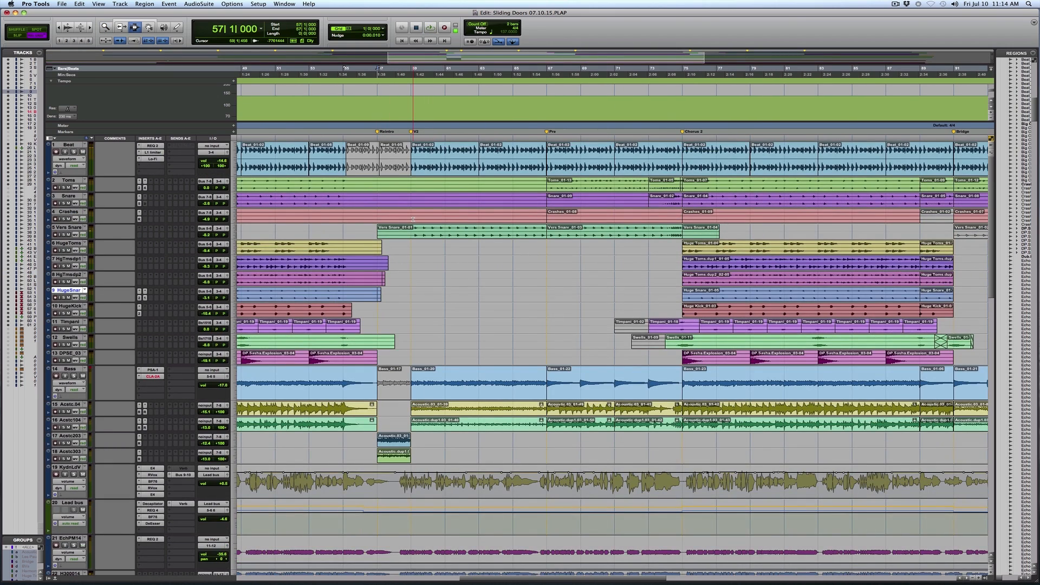
pyautogui.moveTo(411, 232); pyautogui.dragTo(648, 233)
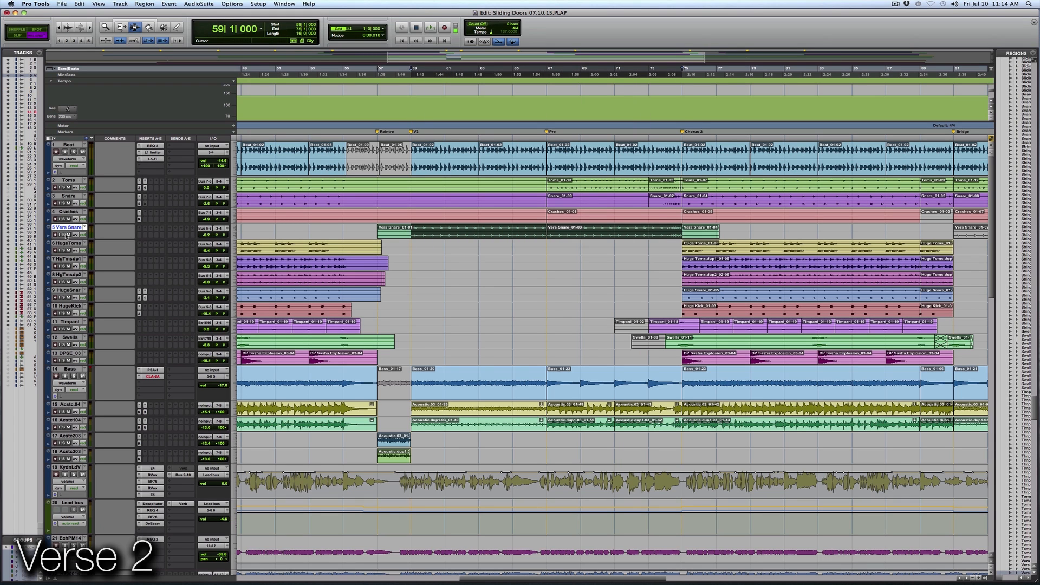
# Play the full mix from the V2 marker at bar 59 and look over the verse 2 vocal tracks
pyautogui.press('space')
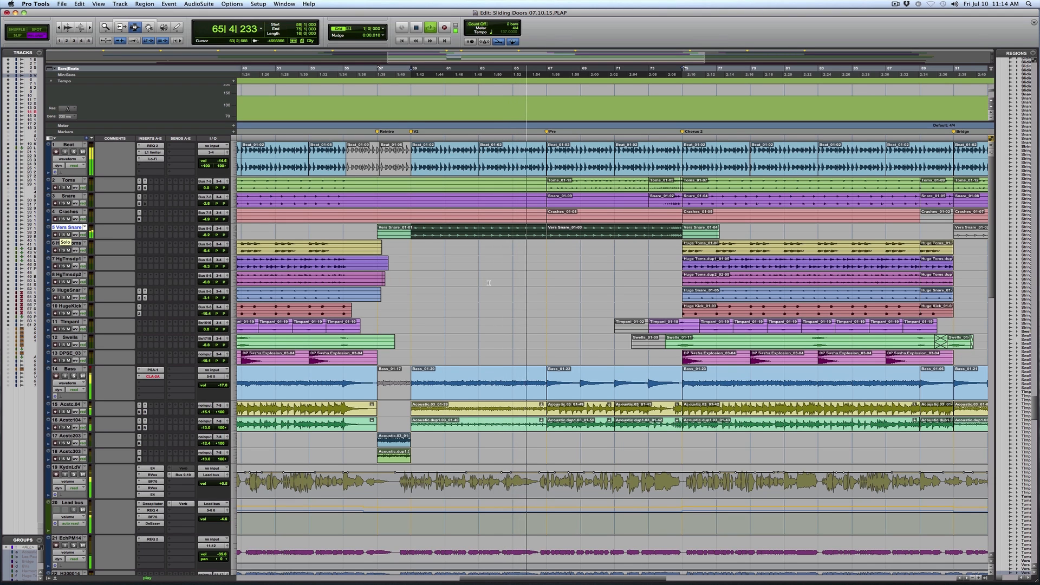
pyautogui.scroll(-10, 494, 280)
pyautogui.scroll(-5, 494, 281)
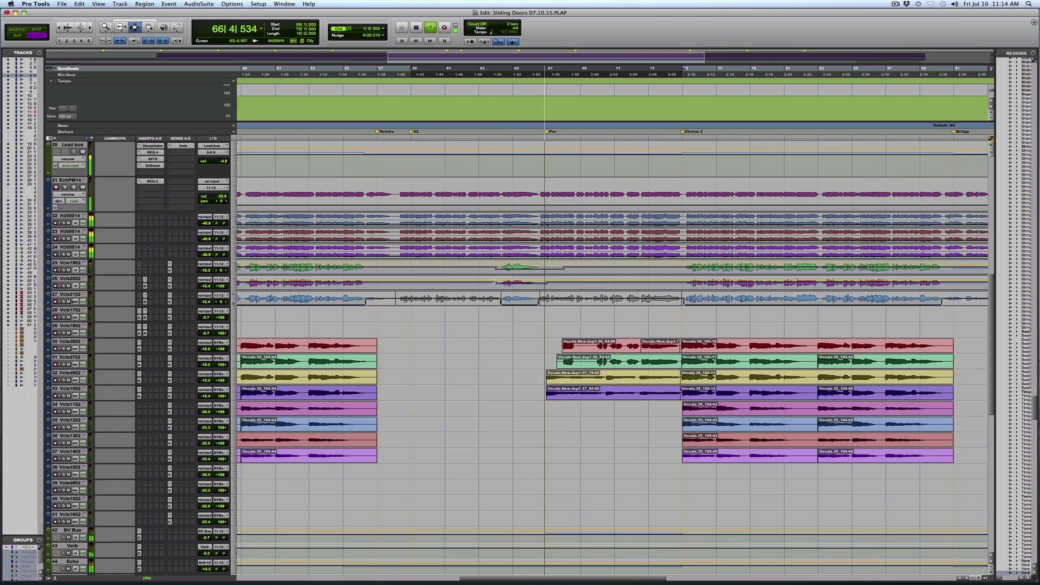
pyautogui.scroll(-10, 482, 290)
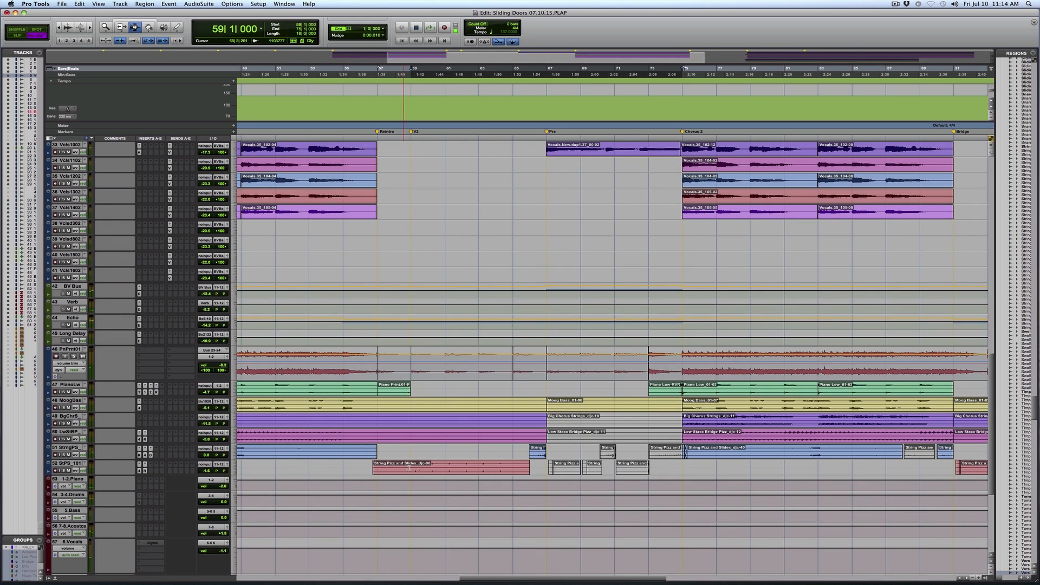
# Audition the verse 2 strings on StPS_101 from bar 59 in solo, together with the PnPrnt01 track
pyautogui.click(409, 467)
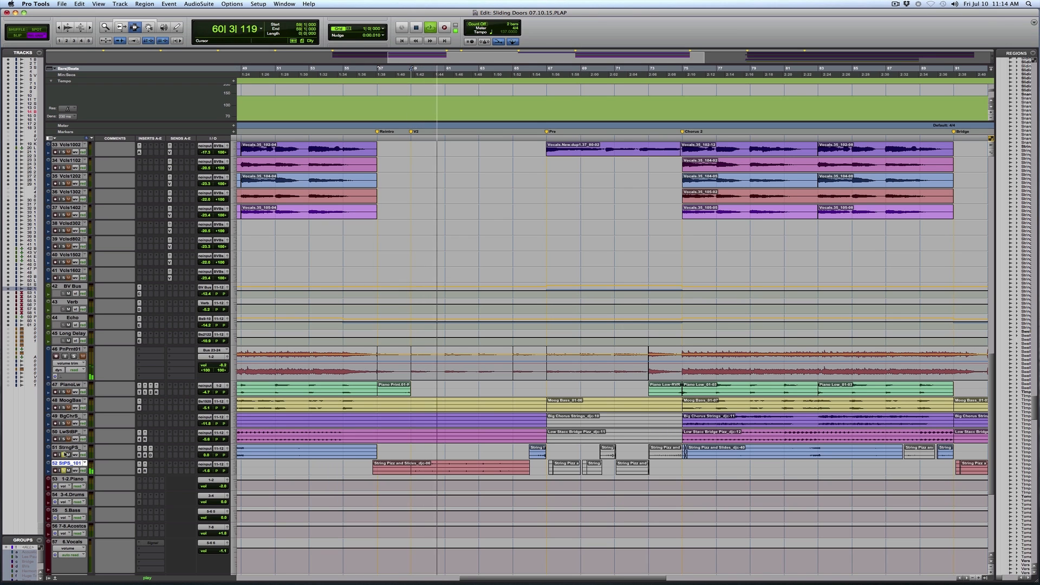
pyautogui.press('F5')
pyautogui.click(524, 434)
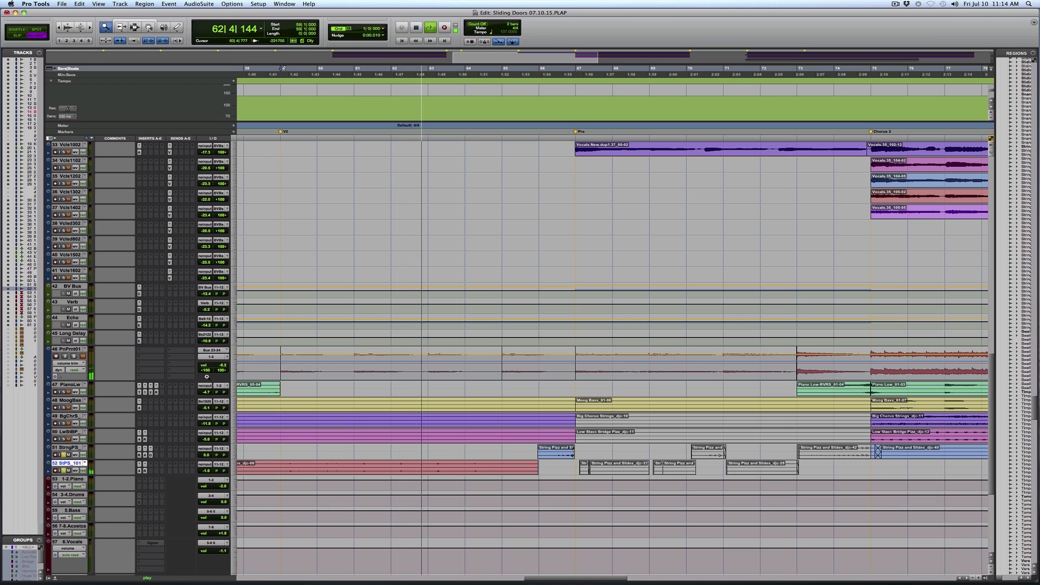
pyautogui.click(74, 358)
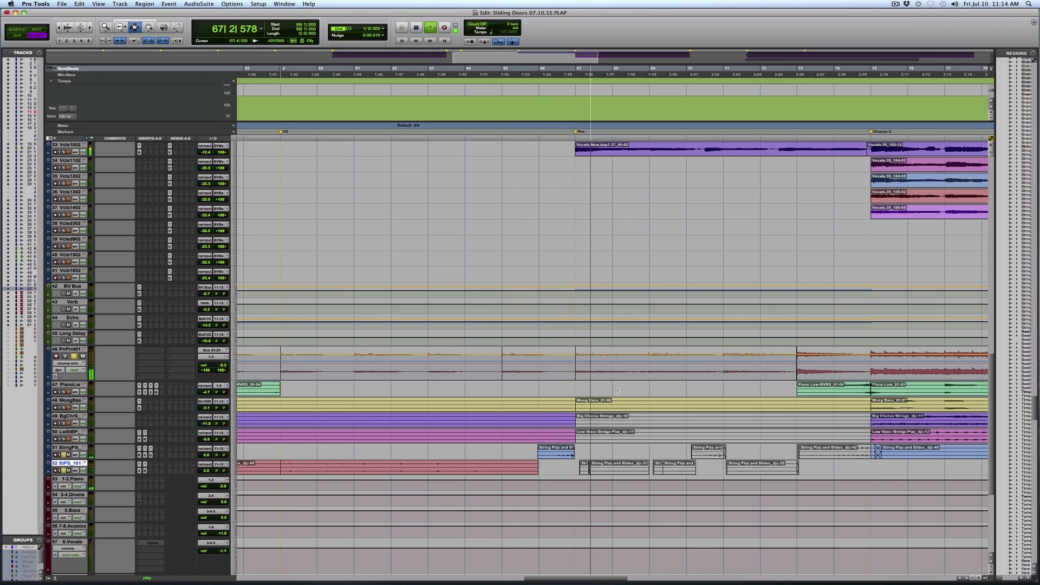
# Select the StringPS region just before the Pre marker, audition it, and view the track's REQ 4 and D-Verb plug-ins
pyautogui.click(554, 450)
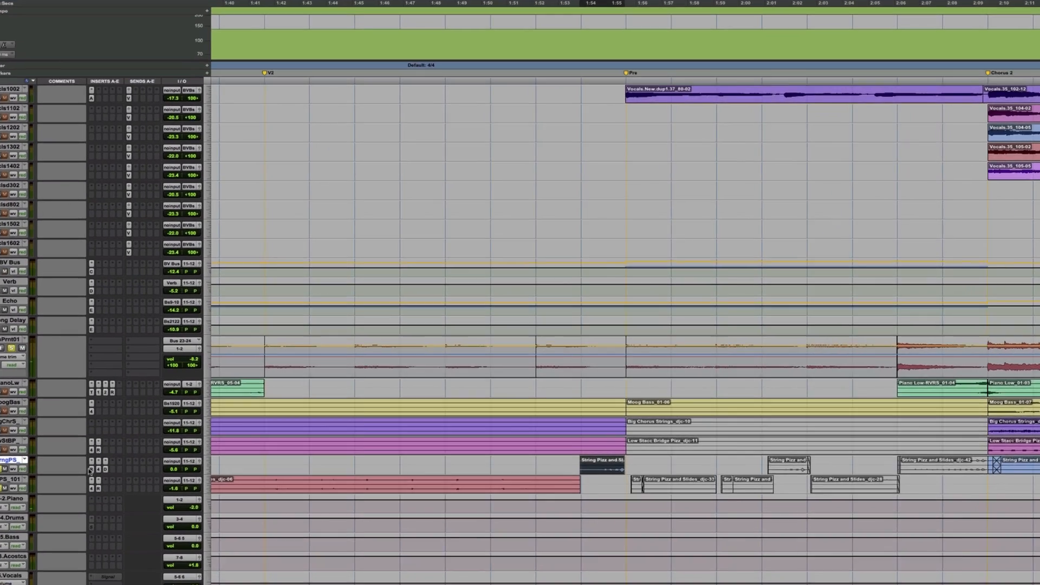
pyautogui.click(138, 456)
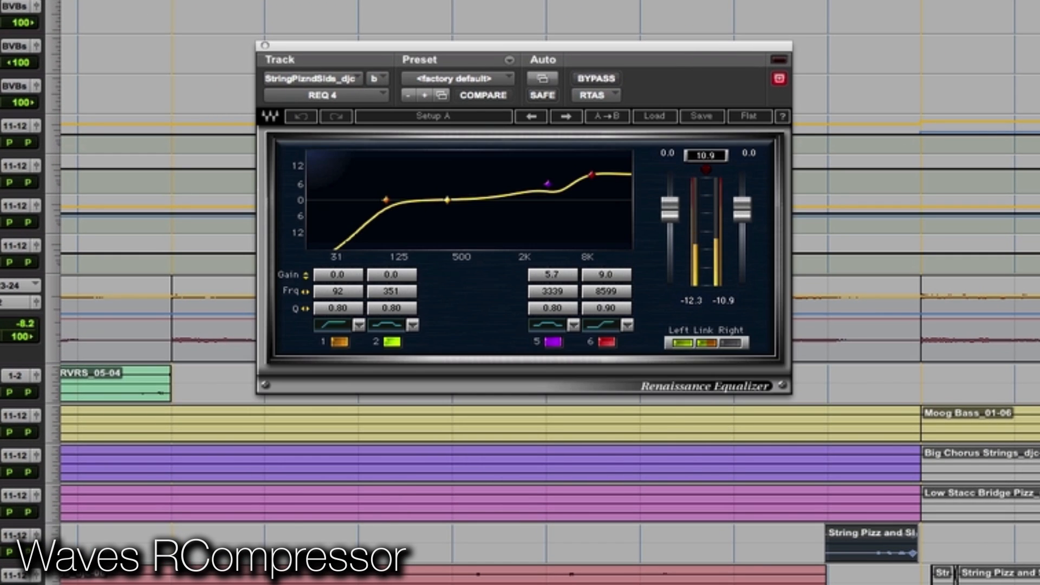
pyautogui.press('space')
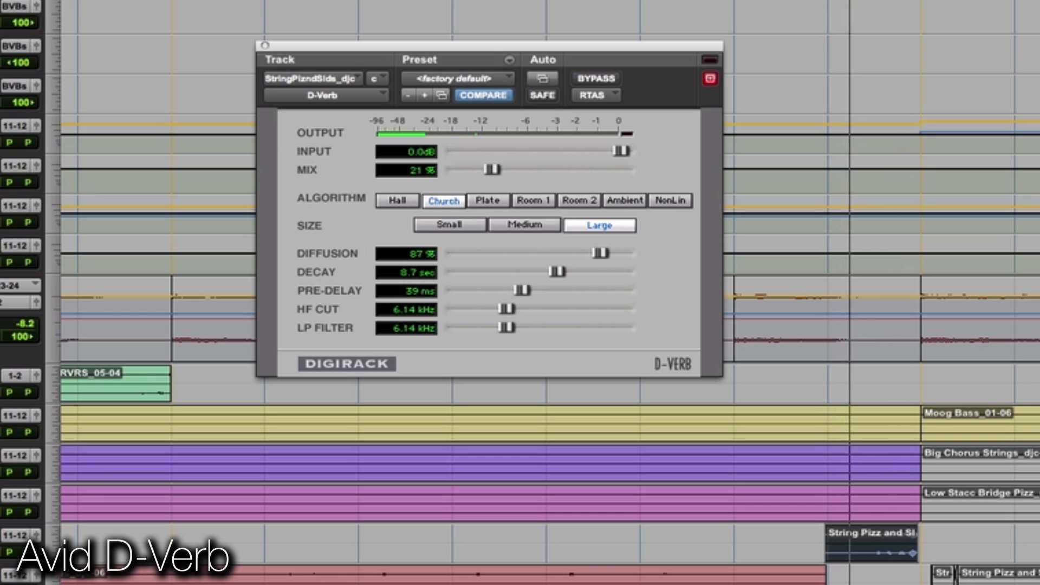
pyautogui.press('space')
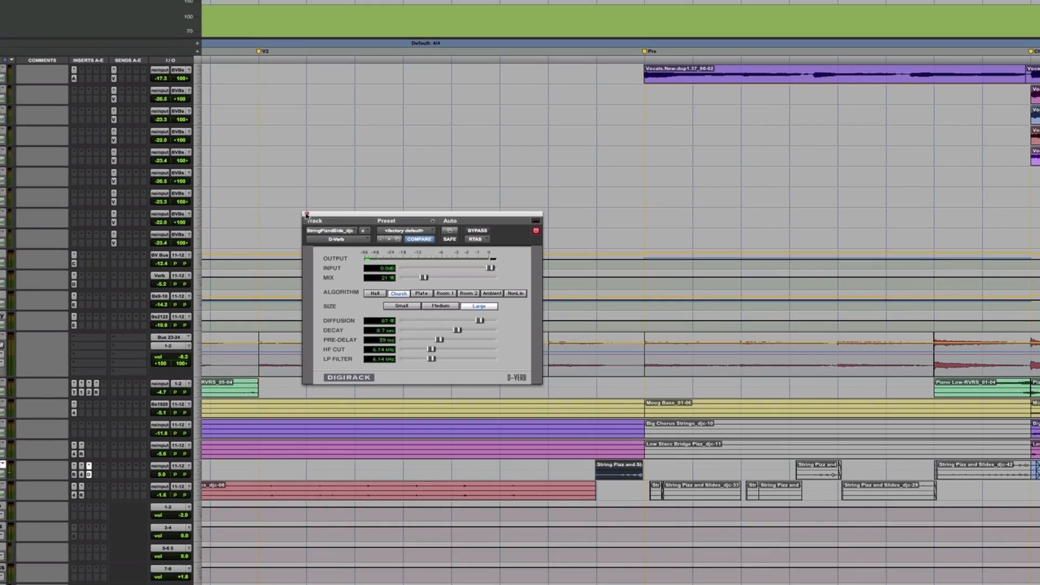
pyautogui.click(264, 46)
# Play the full mix from bar 65 into the pre-chorus and examine the drum, bass and guitar tracks there
pyautogui.click(512, 396)
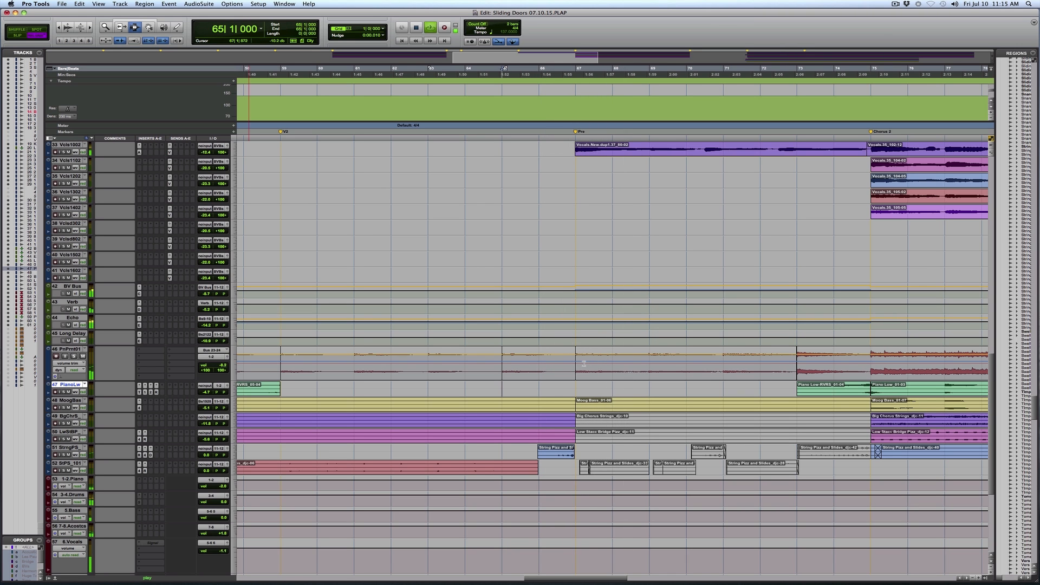
pyautogui.press('space')
pyautogui.scroll(5, 584, 363)
pyautogui.scroll(10, 583, 363)
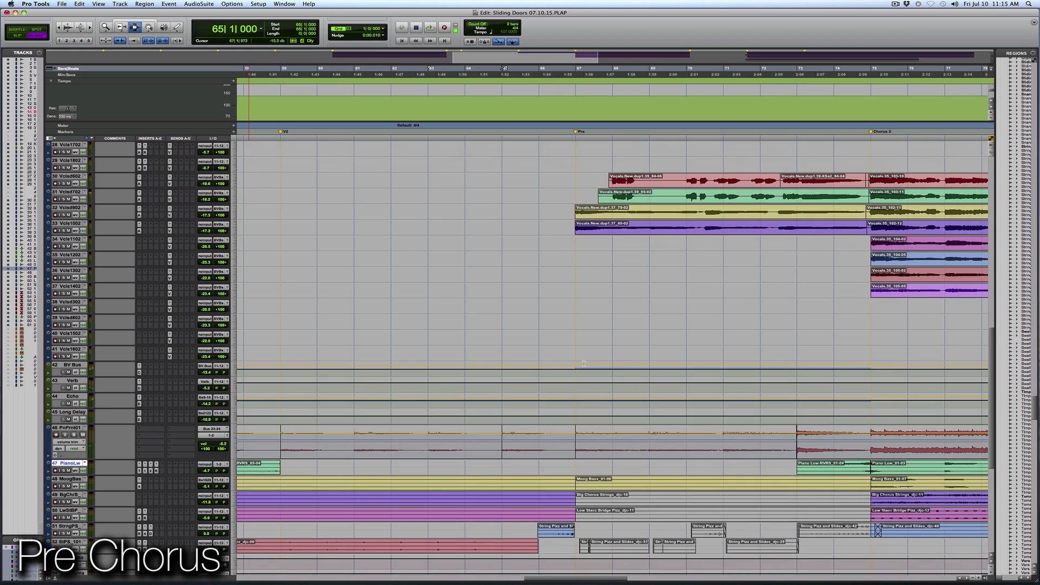
pyautogui.scroll(4, 583, 364)
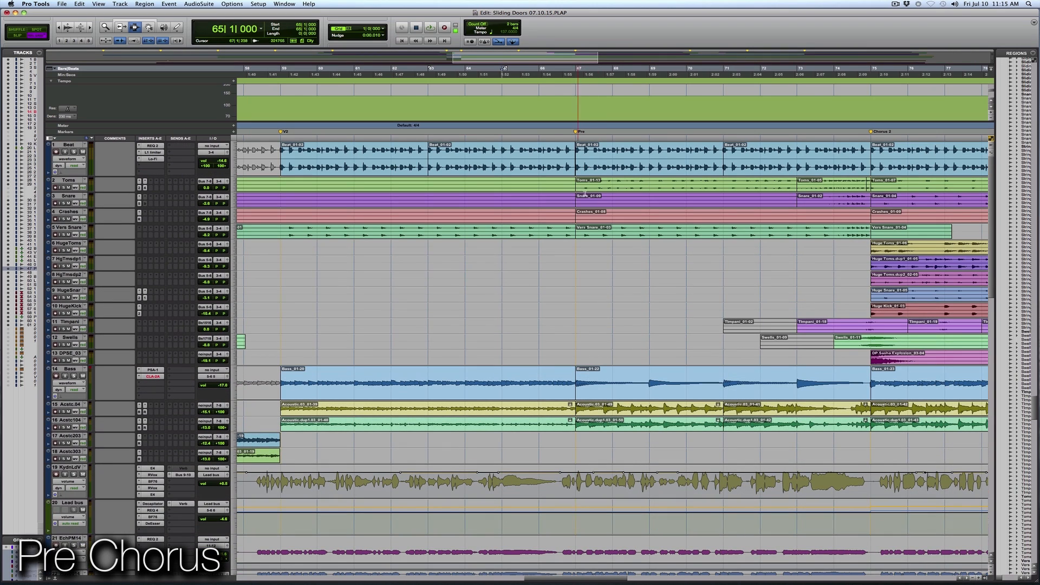
# Select the two lowest backing vocal regions from the Pre marker at bar 67 to Chorus 2 and audition them
pyautogui.scroll(-11, 603, 350)
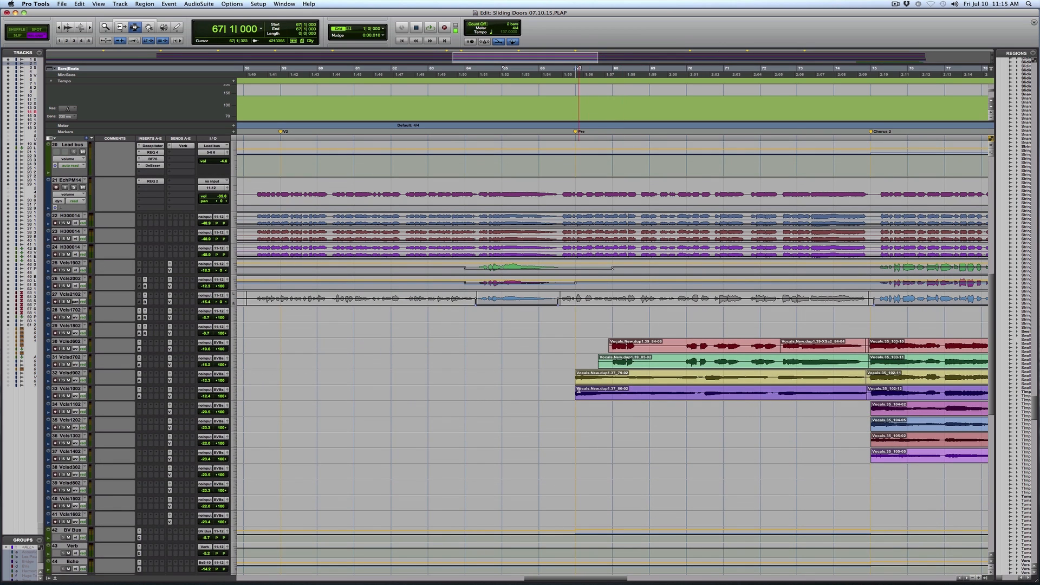
pyautogui.moveTo(579, 390); pyautogui.dragTo(880, 382)
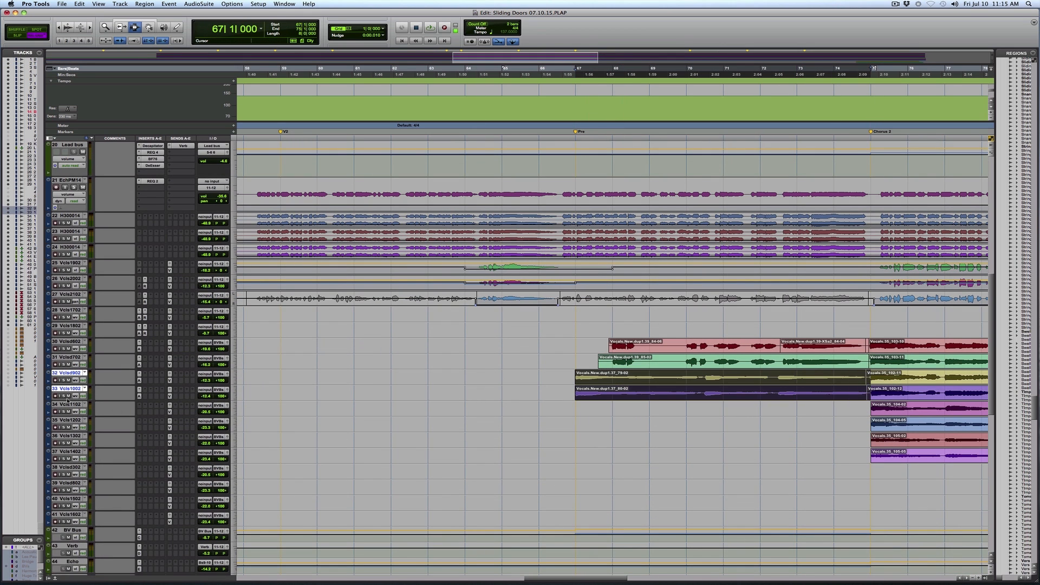
pyautogui.press('space')
# Select the BgChrS, LwStBP and StringPS regions from Chorus 2 at bar 75 to the Bridge marker and audition them in solo
pyautogui.press('r')
pyautogui.press('r')
pyautogui.press('r')
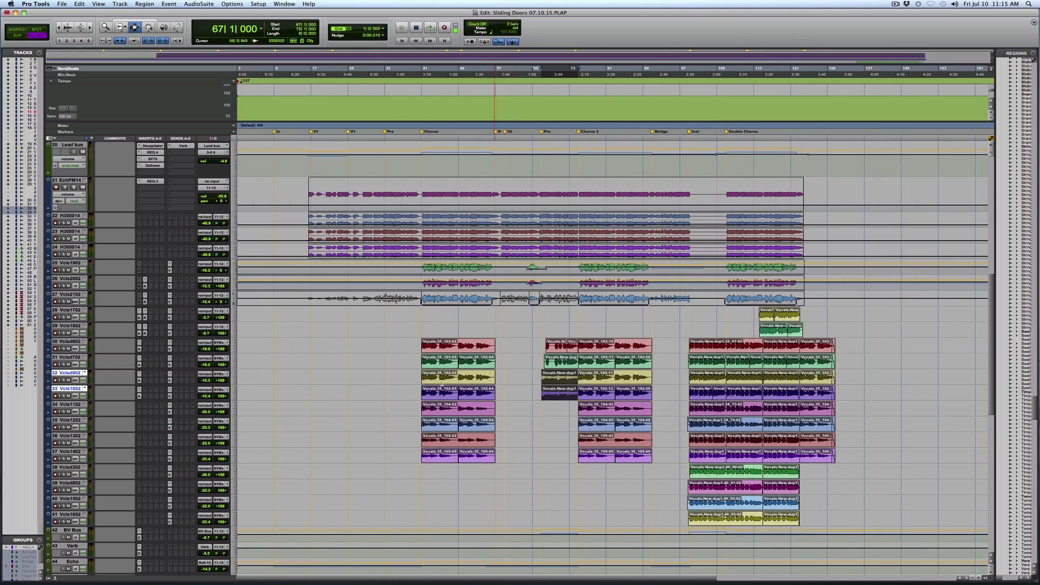
pyautogui.click(847, 387)
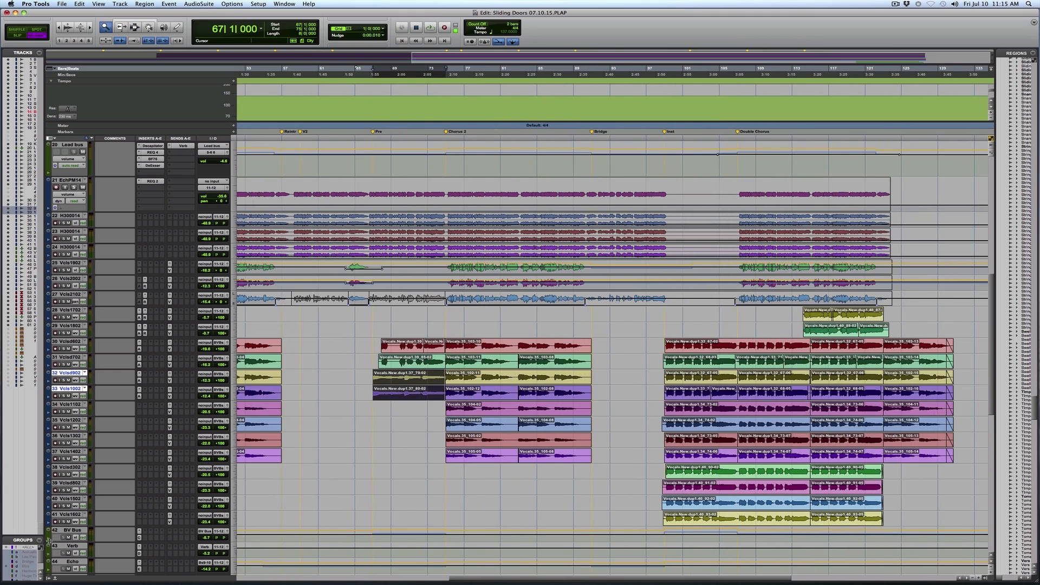
pyautogui.scroll(-10, 52, 541)
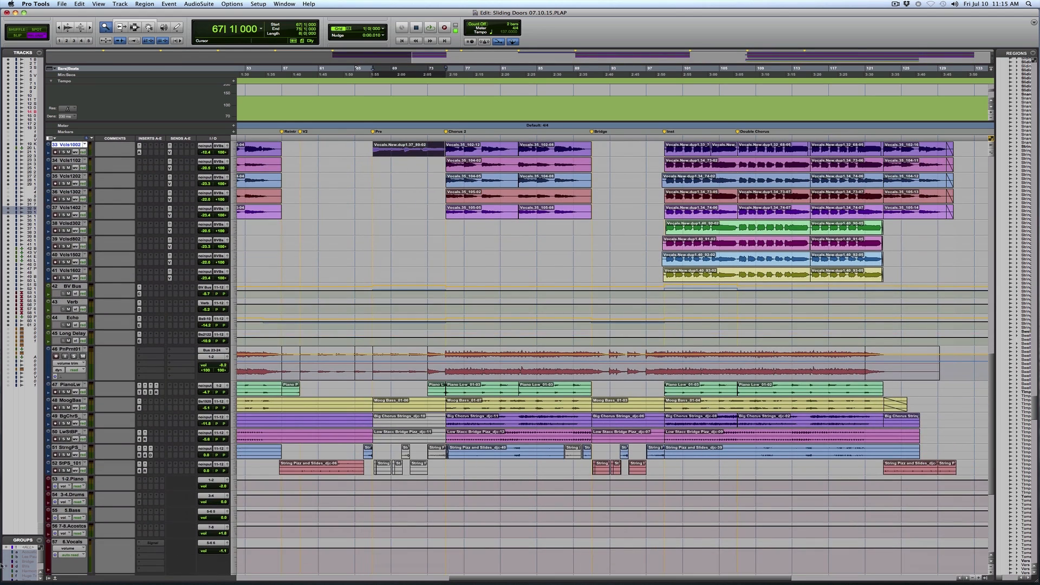
pyautogui.press('r')
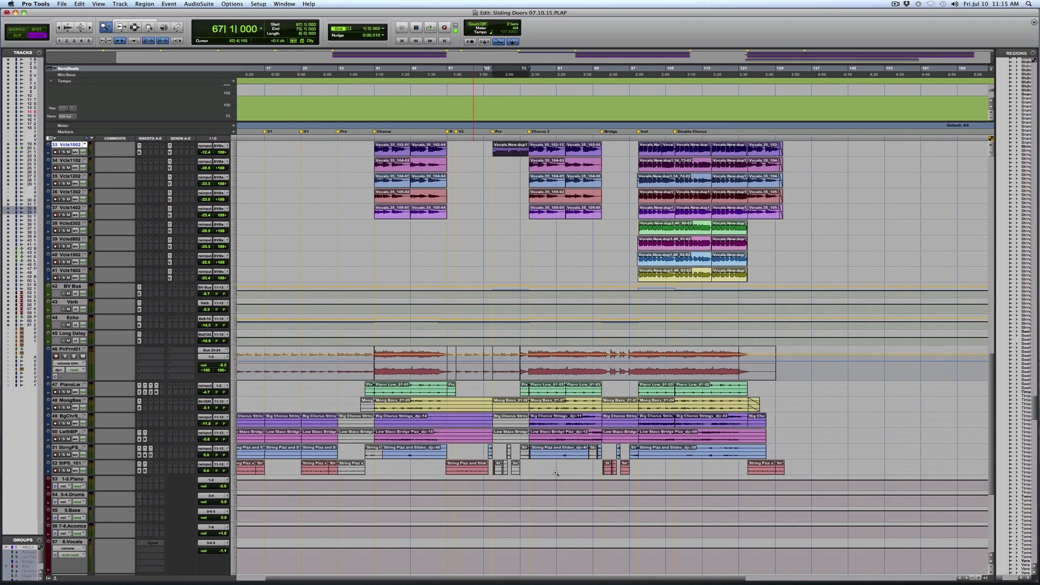
pyautogui.moveTo(491, 419); pyautogui.dragTo(684, 419)
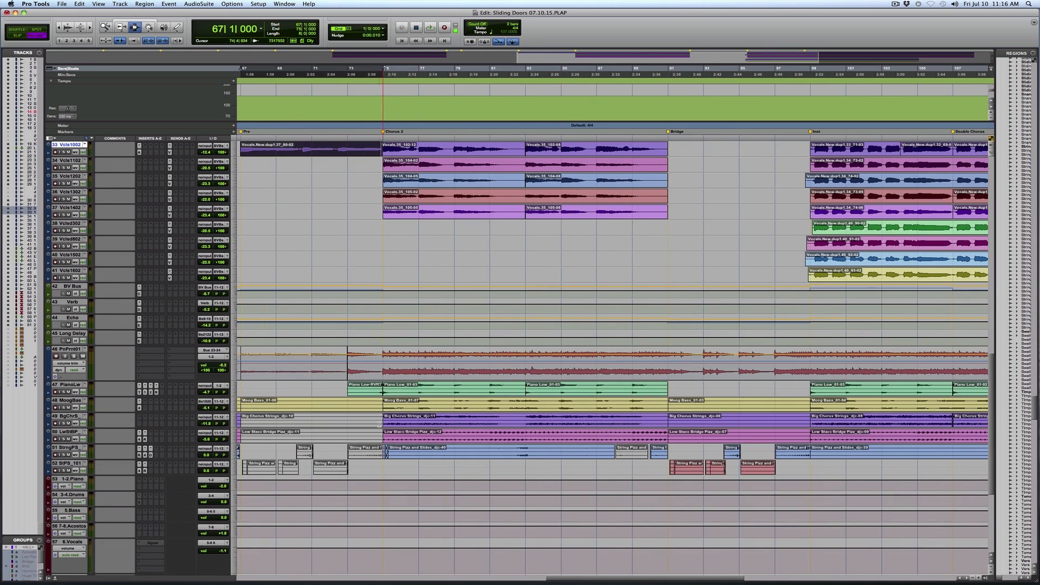
pyautogui.moveTo(381, 426); pyautogui.dragTo(668, 452)
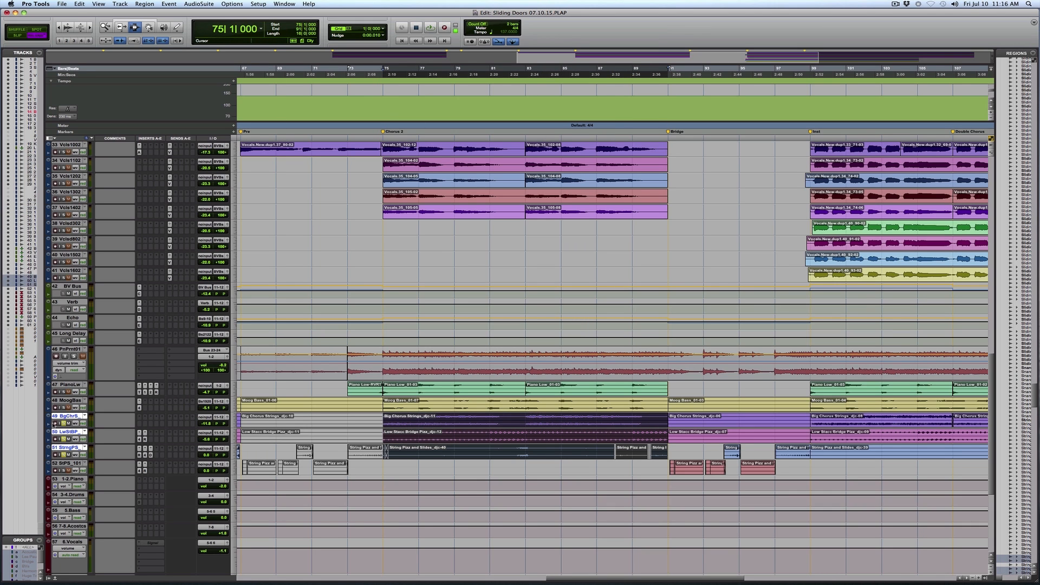
pyautogui.press('space')
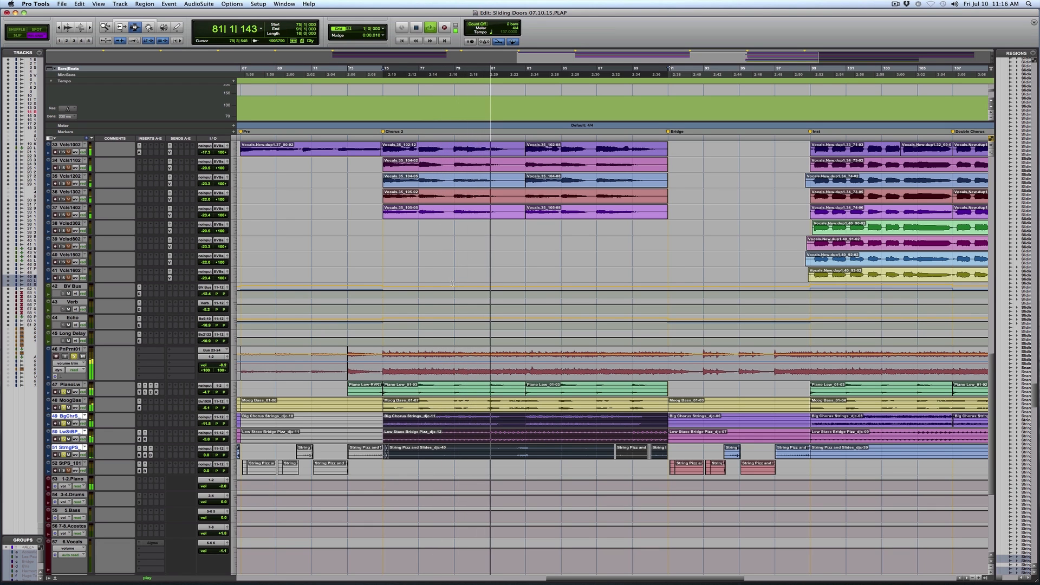
# Audition Chorus 2 from bar 75 with the piano, Moog bass and string tracks playing together
pyautogui.press('r')
pyautogui.press('F5')
pyautogui.moveTo(751, 390); pyautogui.dragTo(473, 382)
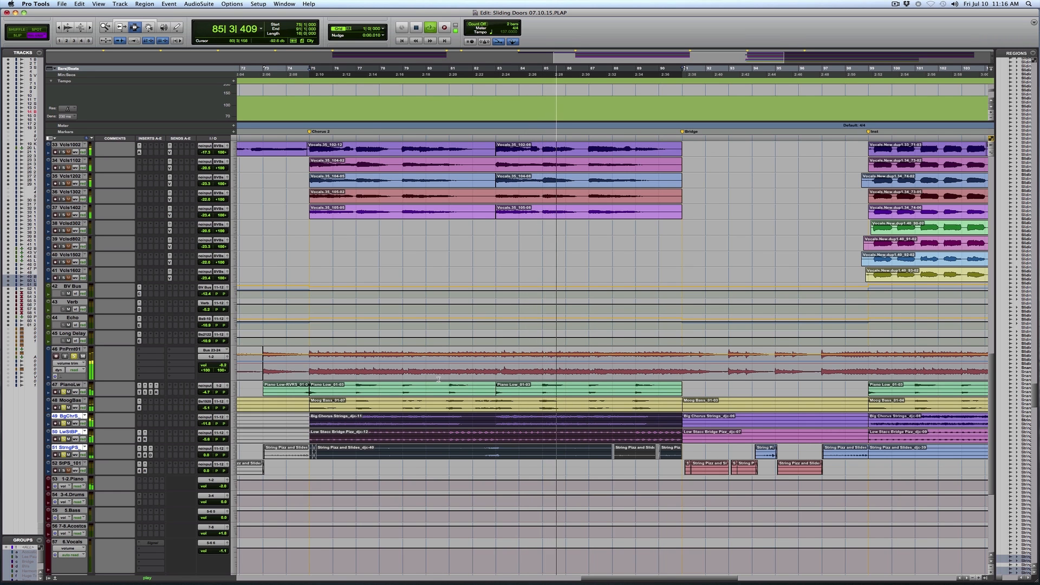
pyautogui.press('r')
pyautogui.press('r')
pyautogui.press('t')
pyautogui.press('t')
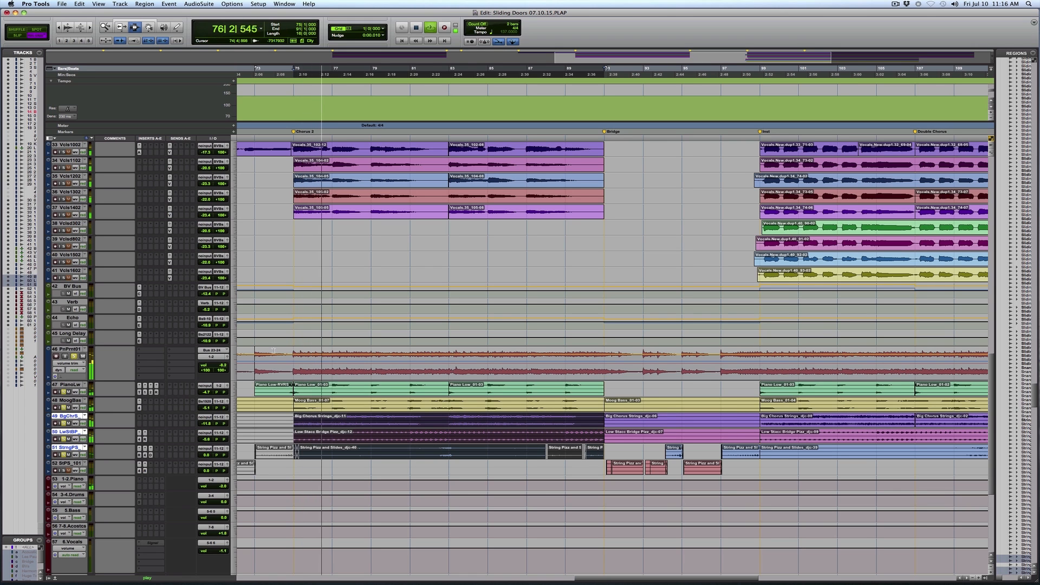
# Place the playback start at bar 73 on the PianoLw track and play the full mix into Chorus 2
pyautogui.press('super+bracketleft')
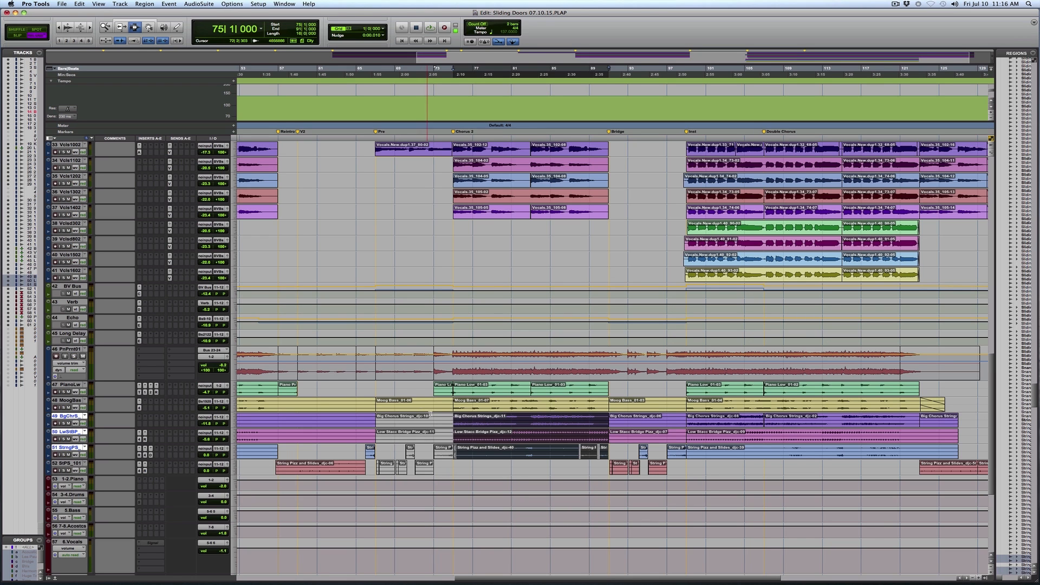
pyautogui.moveTo(492, 383); pyautogui.dragTo(764, 388)
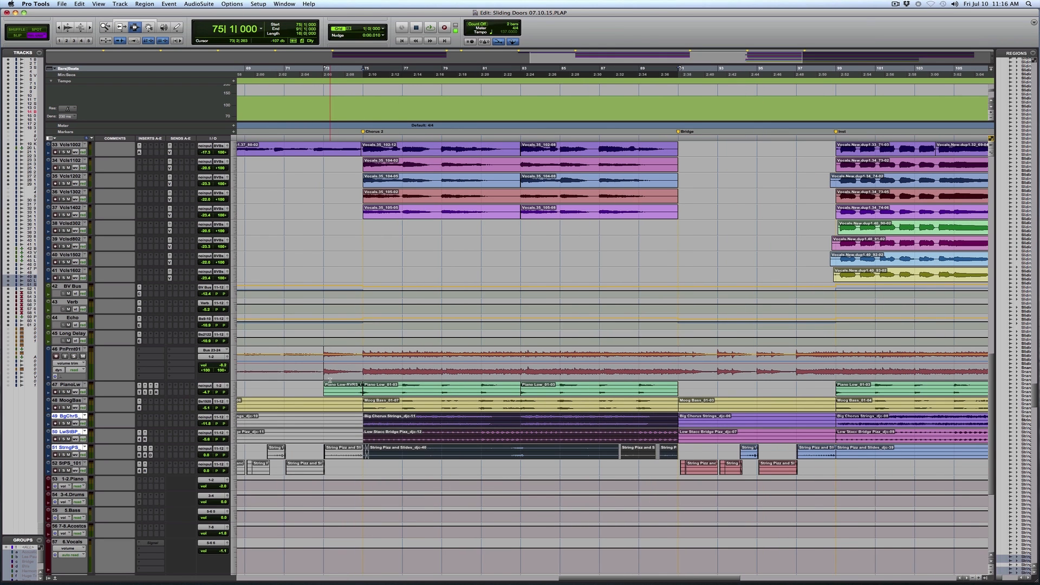
pyautogui.click(319, 386)
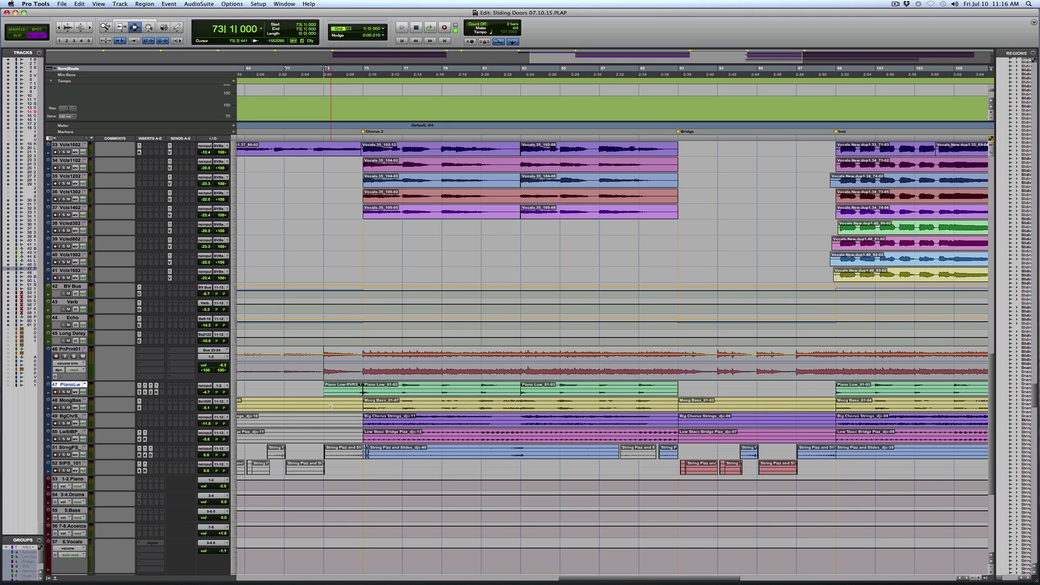
pyautogui.press('space')
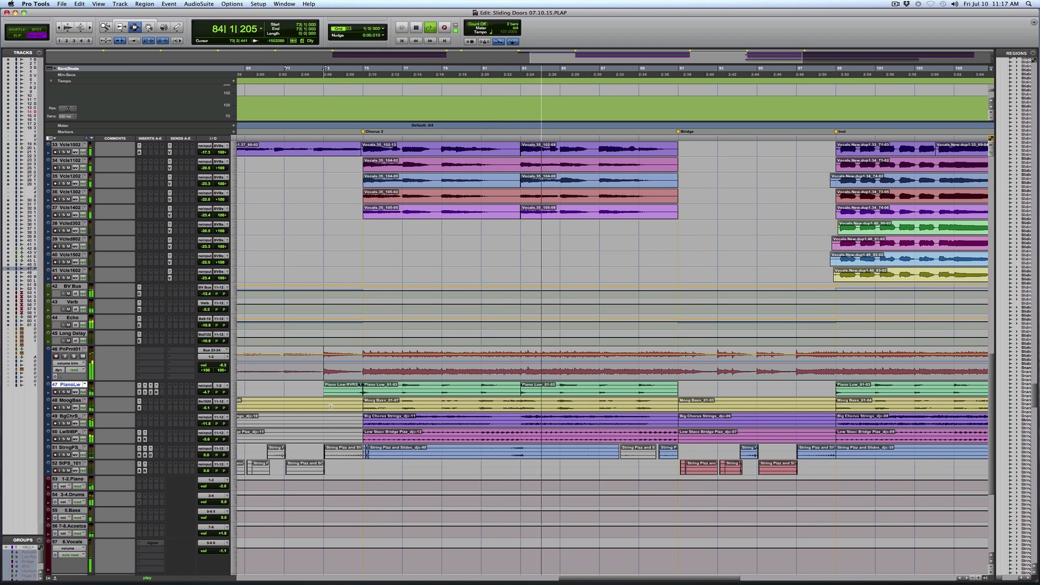
# Follow the full mix through Chorus 2 into the Bridge and examine the arrangement up to the Double Chorus marker
pyautogui.press('super+bracketleft')
pyautogui.press('super+bracketleft')
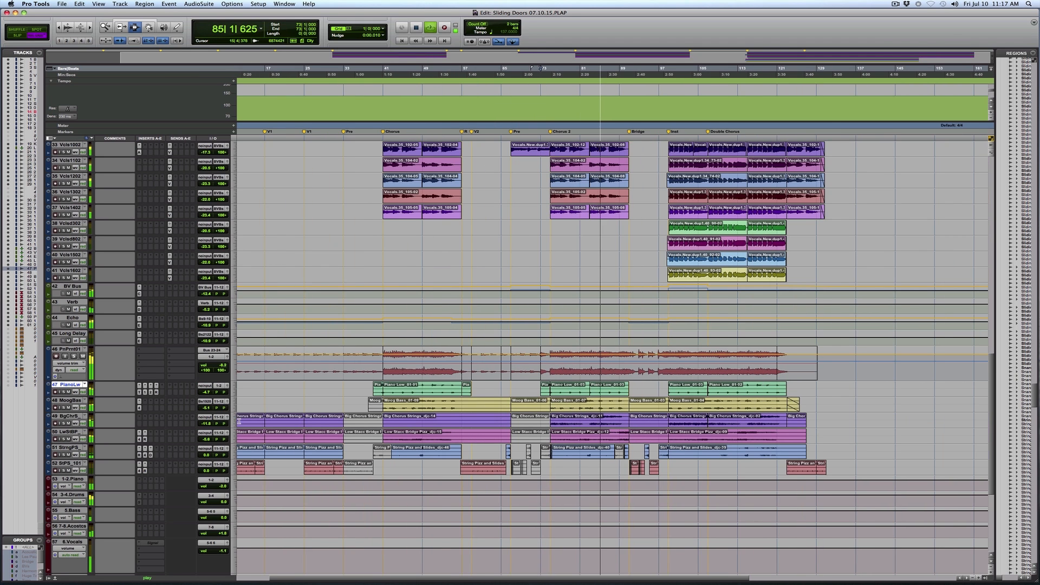
pyautogui.press('super+bracketright')
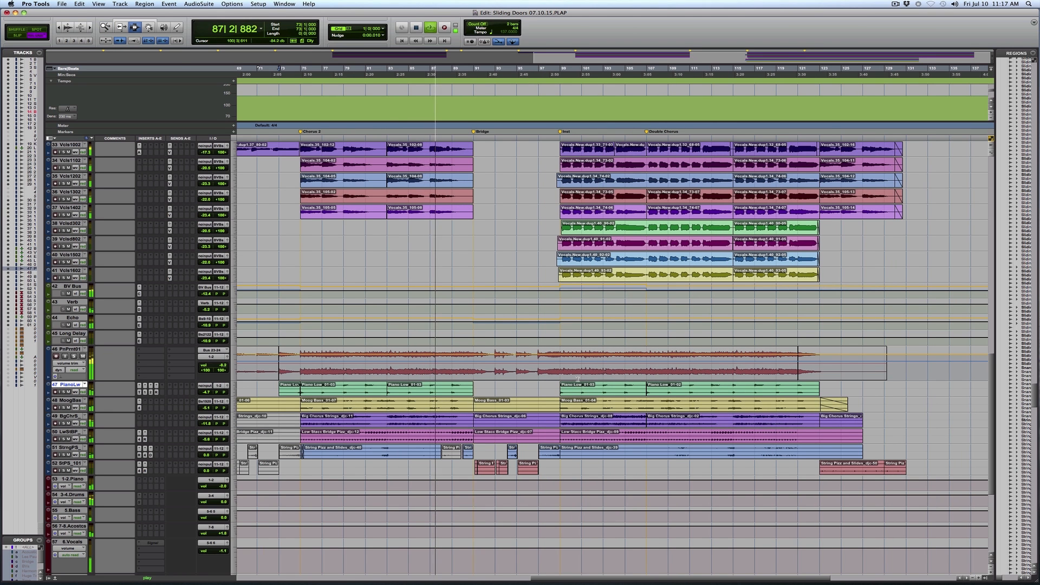
pyautogui.press('super+bracketleft')
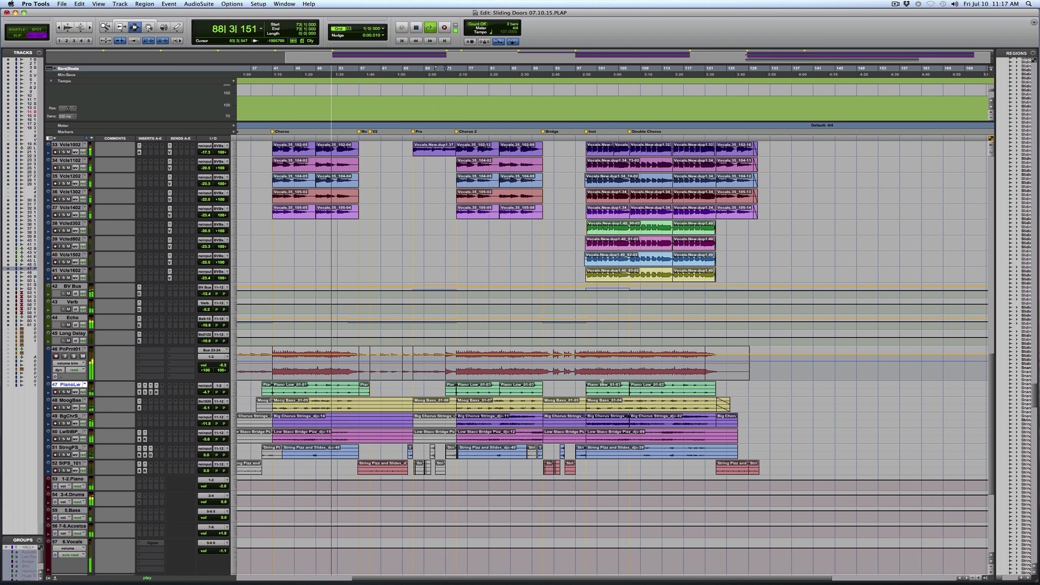
pyautogui.press('super+bracketright')
pyautogui.press('super+bracketright')
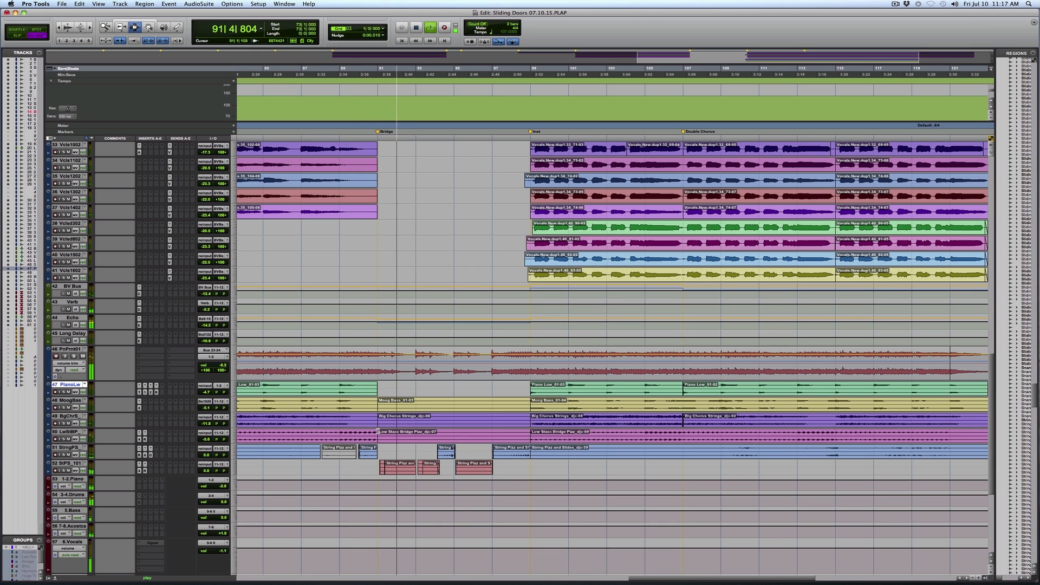
# Select the StPS_101 string regions from the Bridge marker at bar 91 to the Inst marker and audition them with PnPrnt01 in solo
pyautogui.click(377, 432)
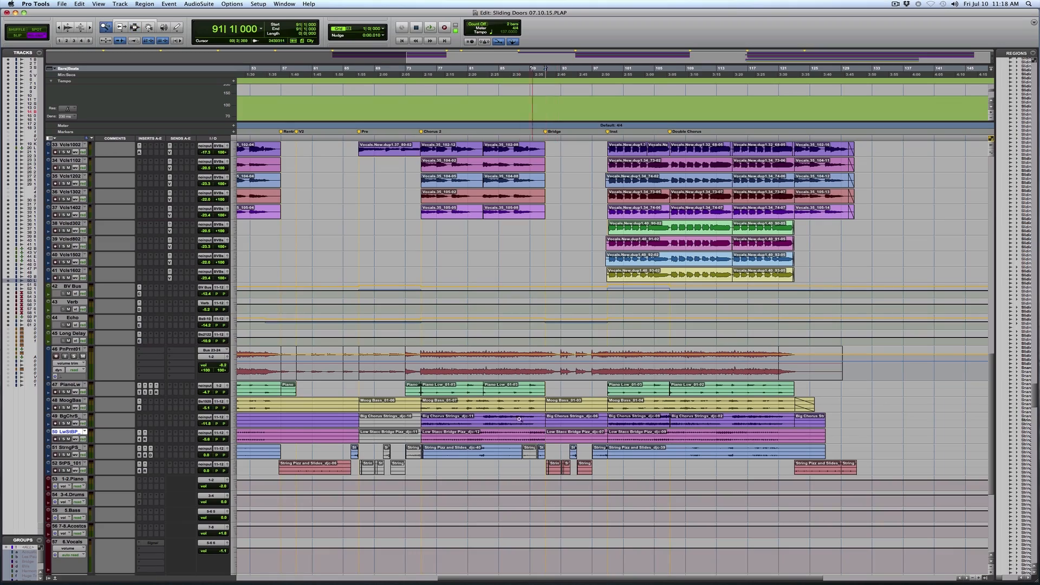
pyautogui.moveTo(682, 405); pyautogui.dragTo(682, 406)
pyautogui.moveTo(380, 471); pyautogui.dragTo(654, 469)
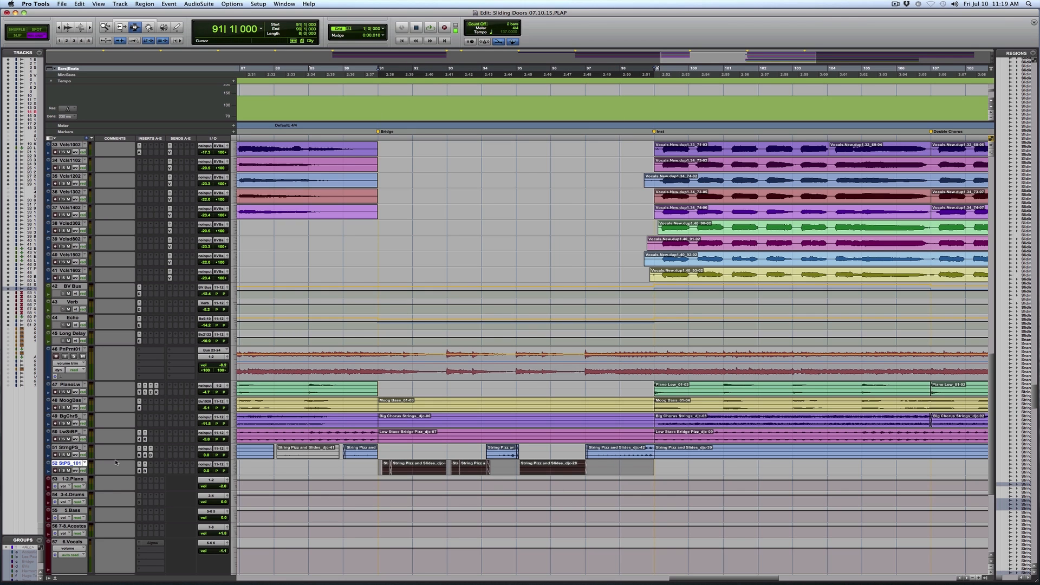
pyautogui.press('space')
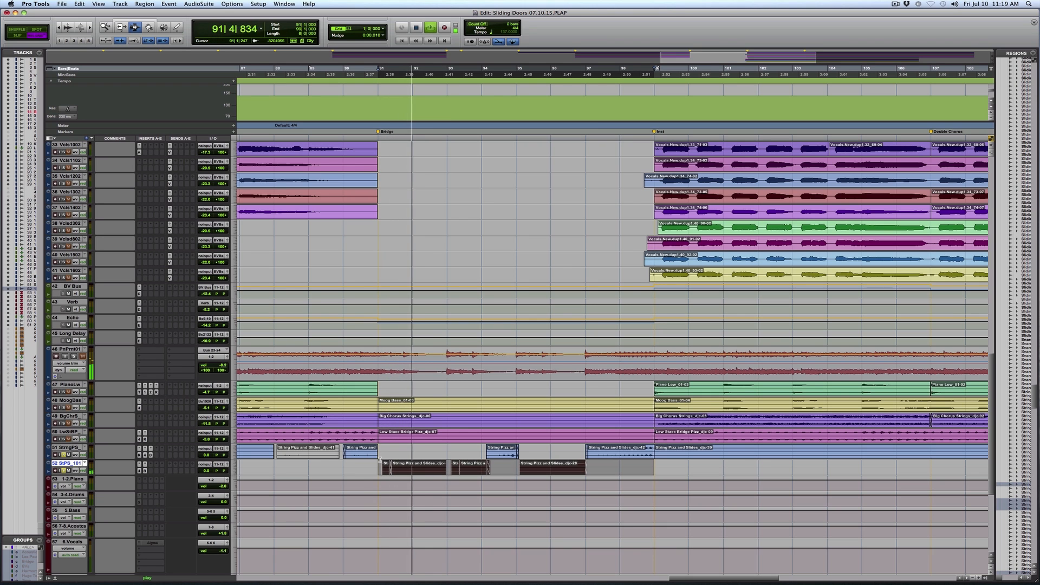
# Audition the soloed StPS_101 strings with PnPrnt01 through the Bridge and examine the regions between the Chorus 2 and Double Chorus markers
pyautogui.press('super+bracketright')
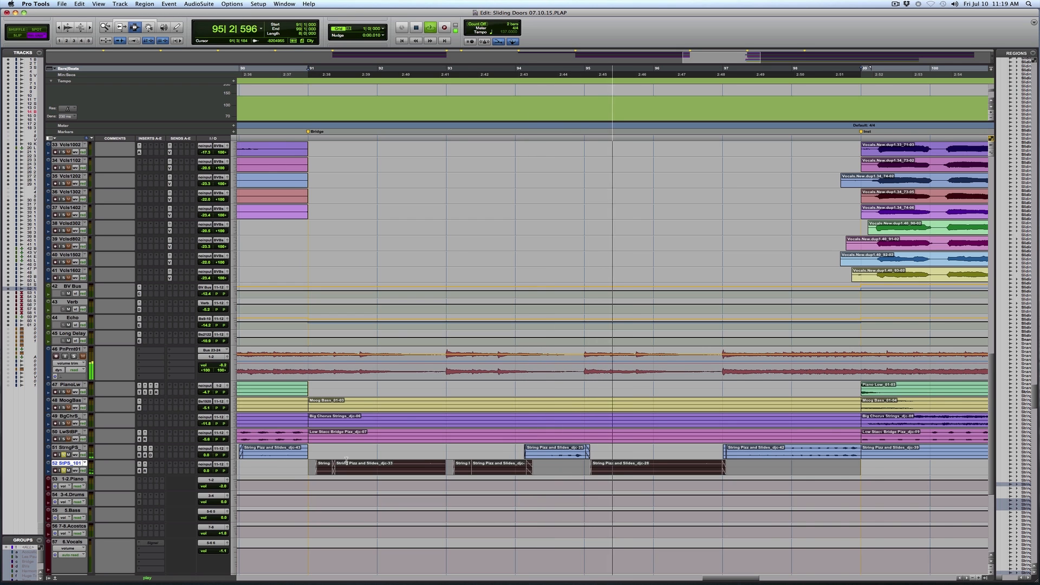
pyautogui.press('super+bracketleft')
pyautogui.press('super+bracketleft')
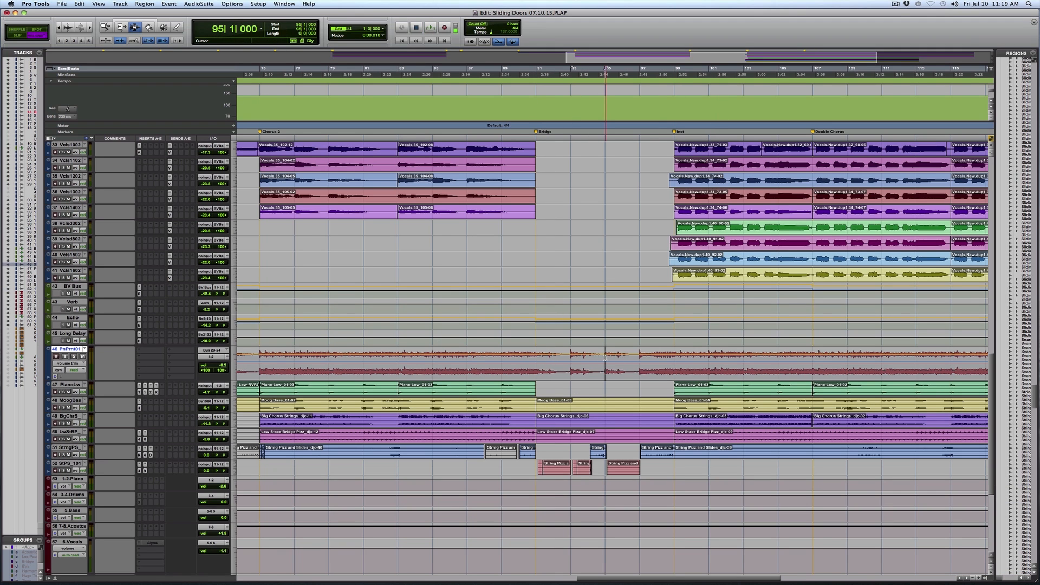
pyautogui.press('super+bracketleft')
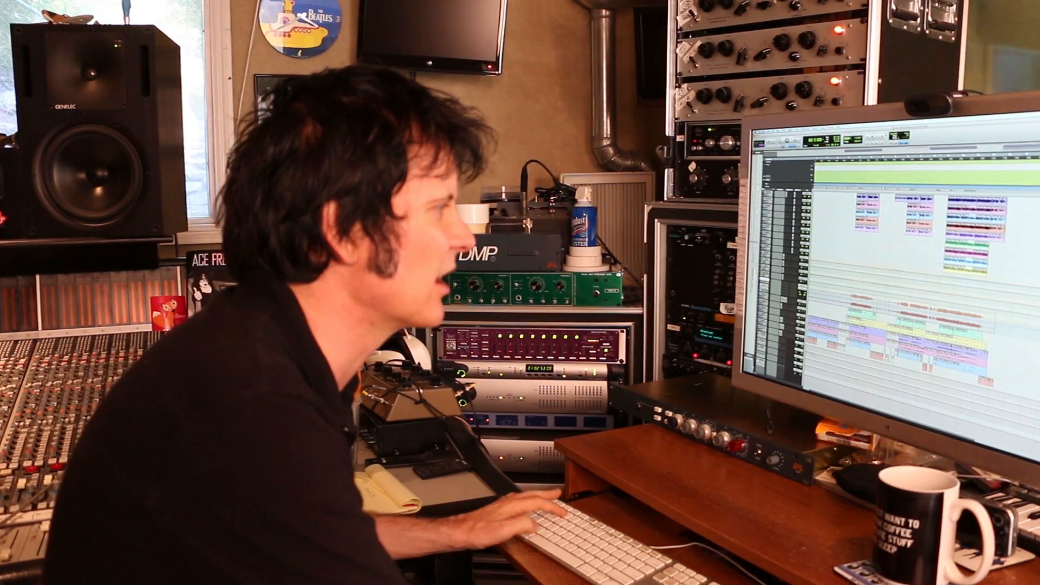
pyautogui.press('super+bracketright')
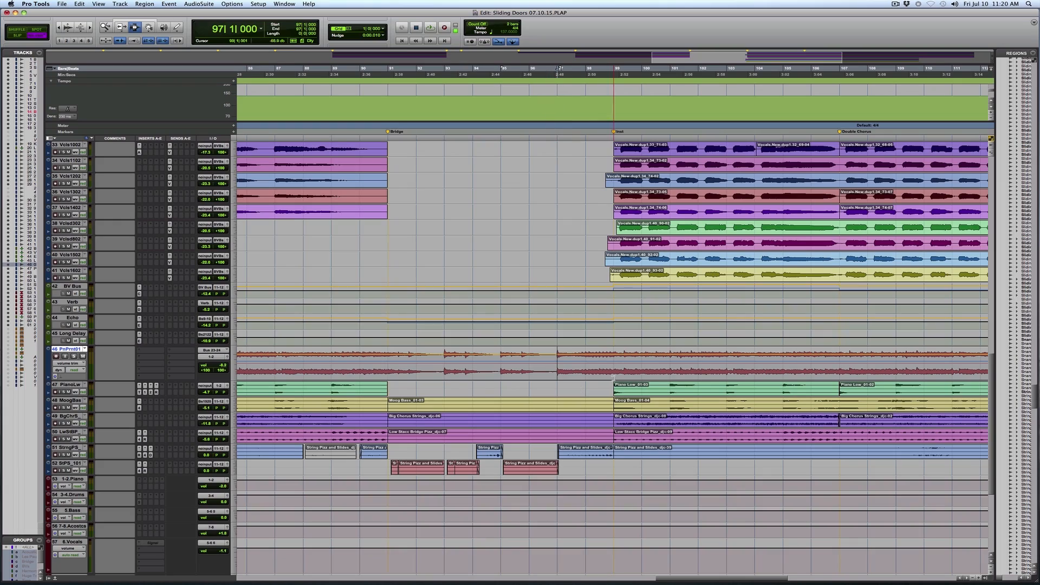
# Play the mix from bar 95 into the Inst section with the lead and backing vocal tracks in view
pyautogui.scroll(4, 621, 263)
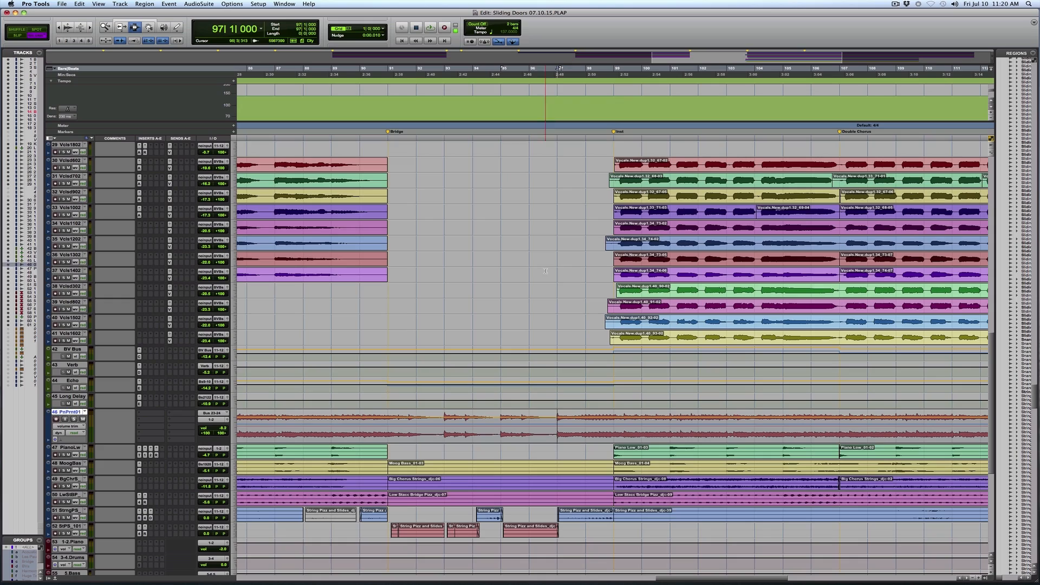
pyautogui.scroll(9, 566, 365)
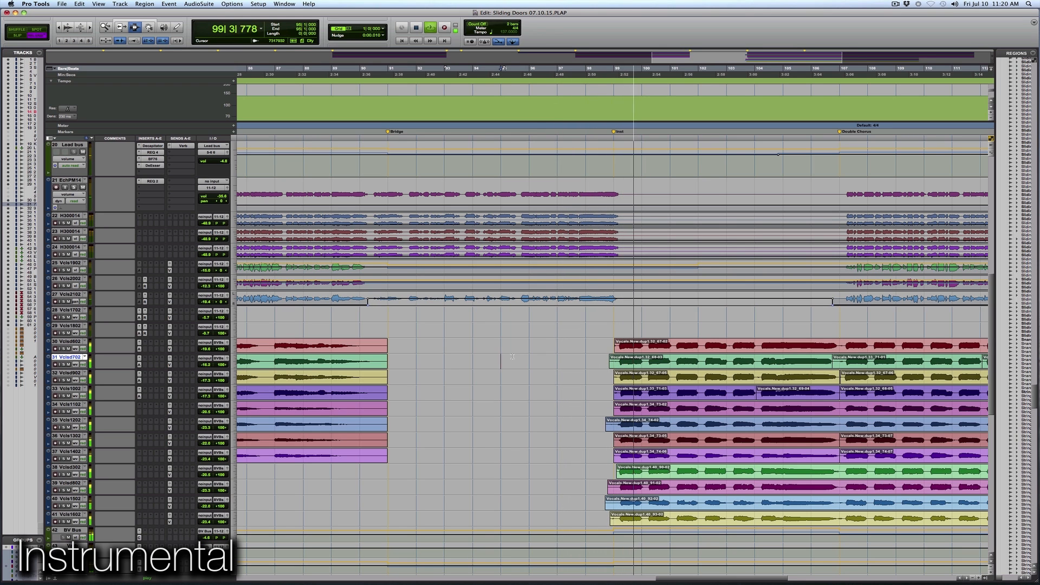
pyautogui.press('r')
pyautogui.press('r')
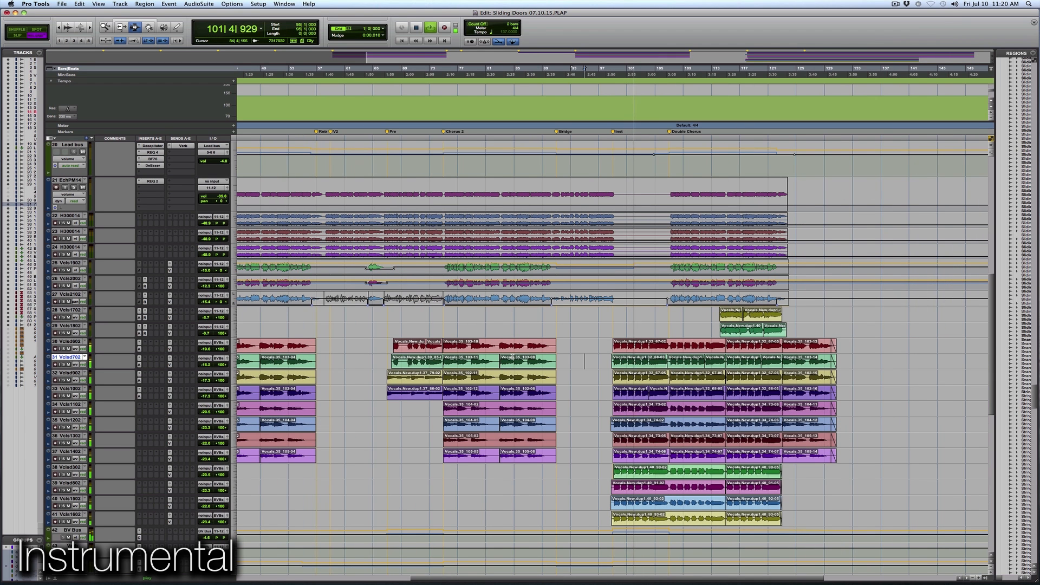
# Focus on the Inst and Double Chorus backing vocals and inspect the Auto-Tune Evo insert on vocal track 30
pyautogui.press('F5')
pyautogui.moveTo(596, 343); pyautogui.dragTo(819, 356)
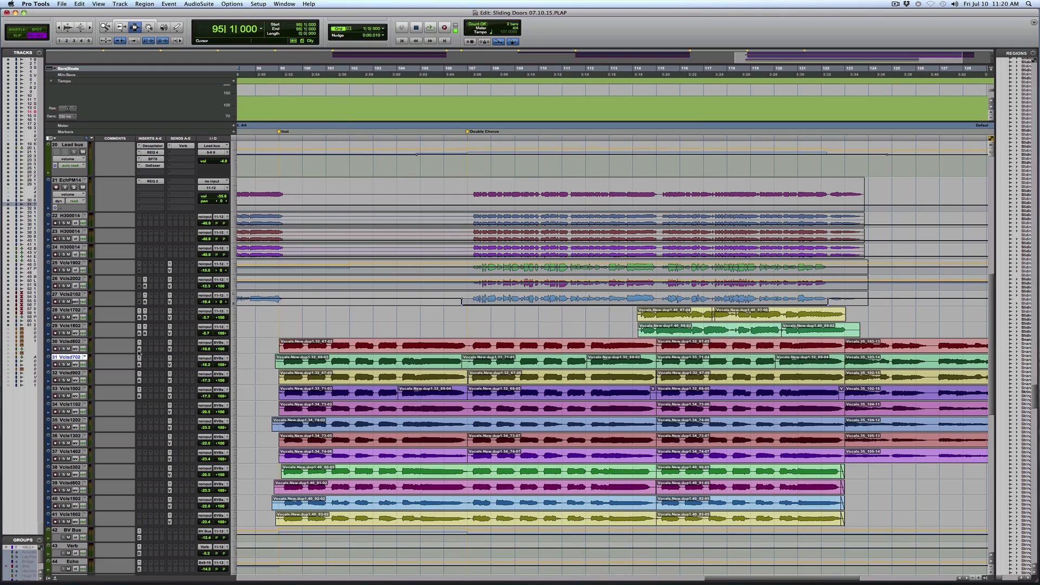
pyautogui.click(139, 350)
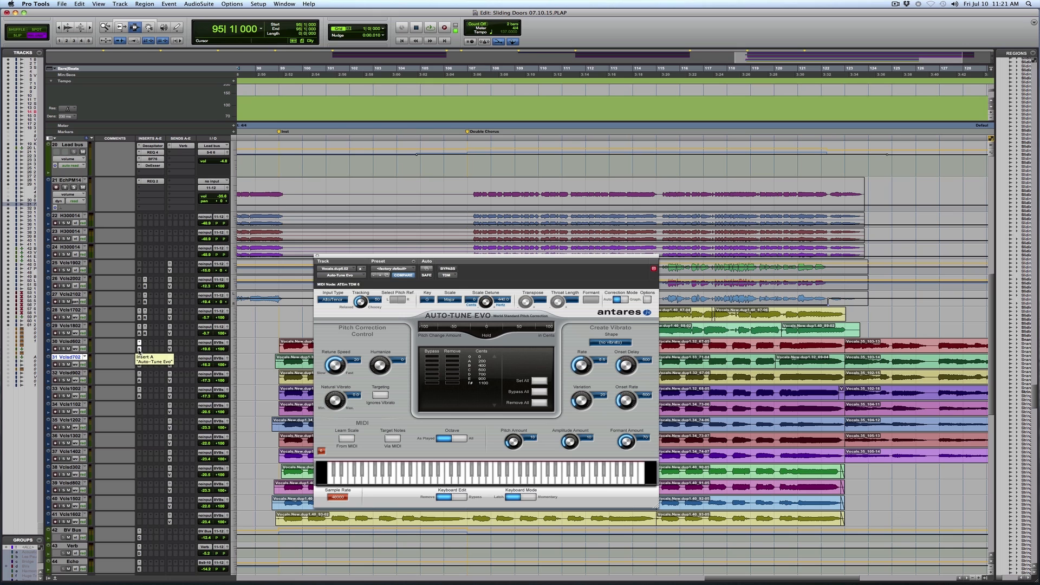
pyautogui.click(317, 256)
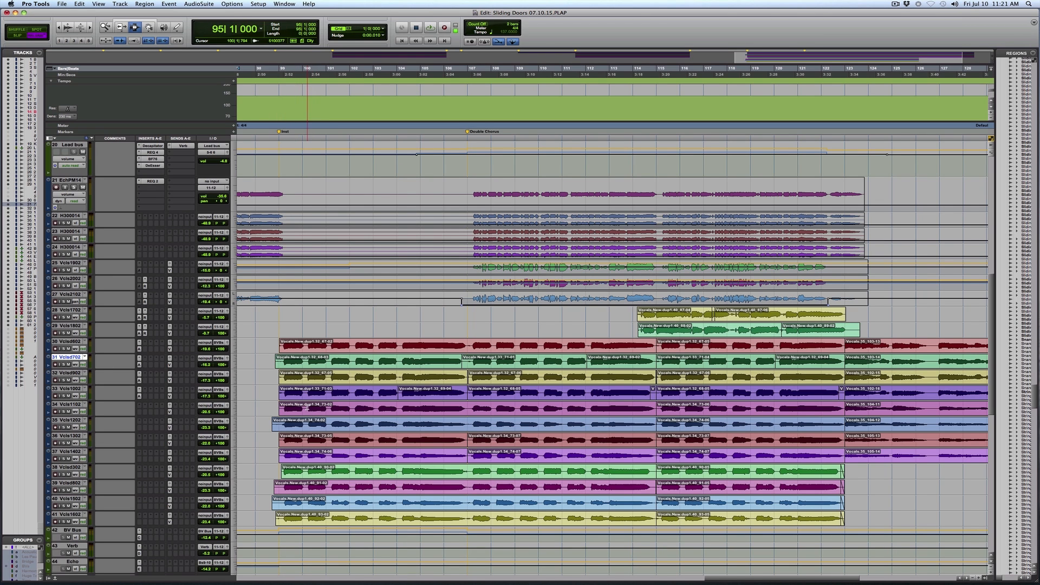
# Examine the vocal, piano, string, drum and bass tracks around the Inst and Double Chorus markers, and bring up the Mix window
pyautogui.scroll(-10, 327, 446)
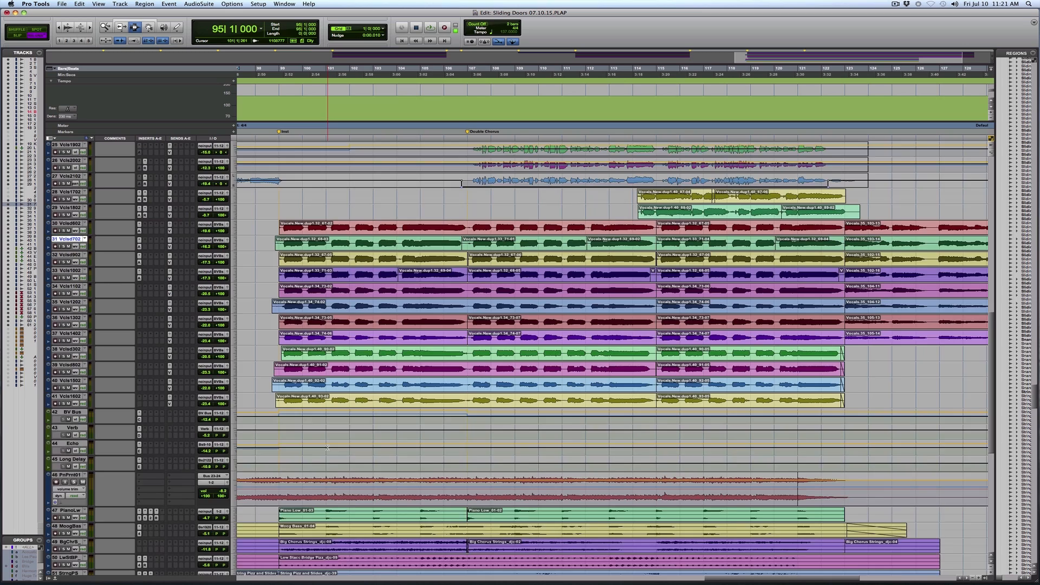
pyautogui.scroll(3, 327, 448)
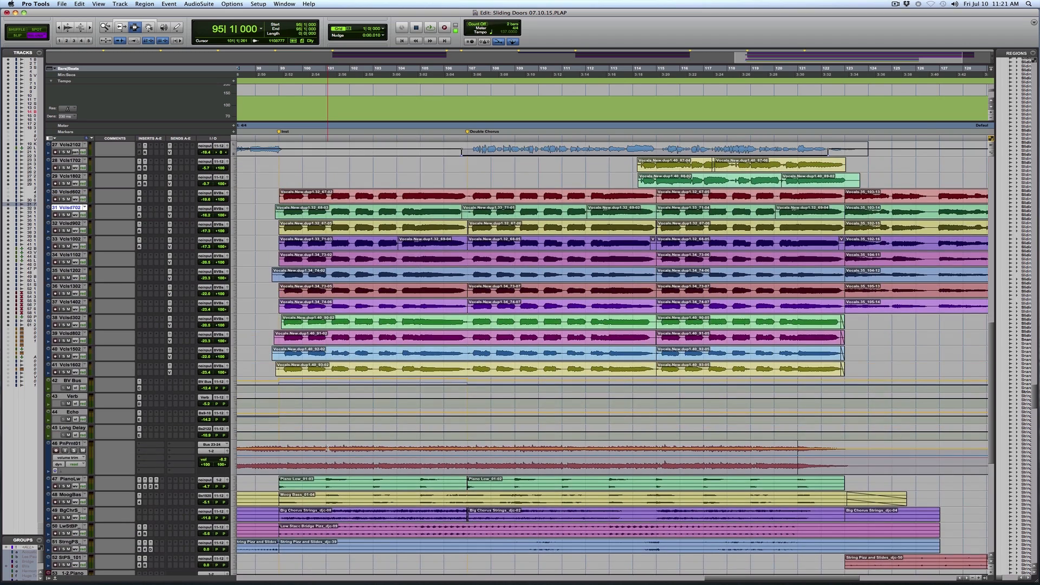
pyautogui.press('r')
pyautogui.press('r')
pyautogui.moveTo(438, 344); pyautogui.dragTo(855, 352)
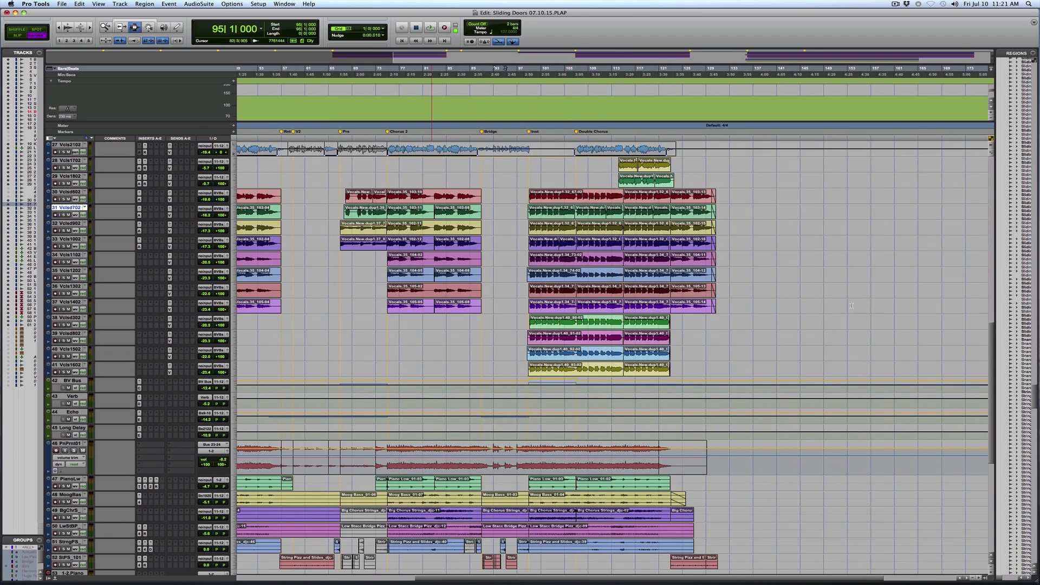
pyautogui.scroll(5, 256, 349)
pyautogui.scroll(15, 451, 333)
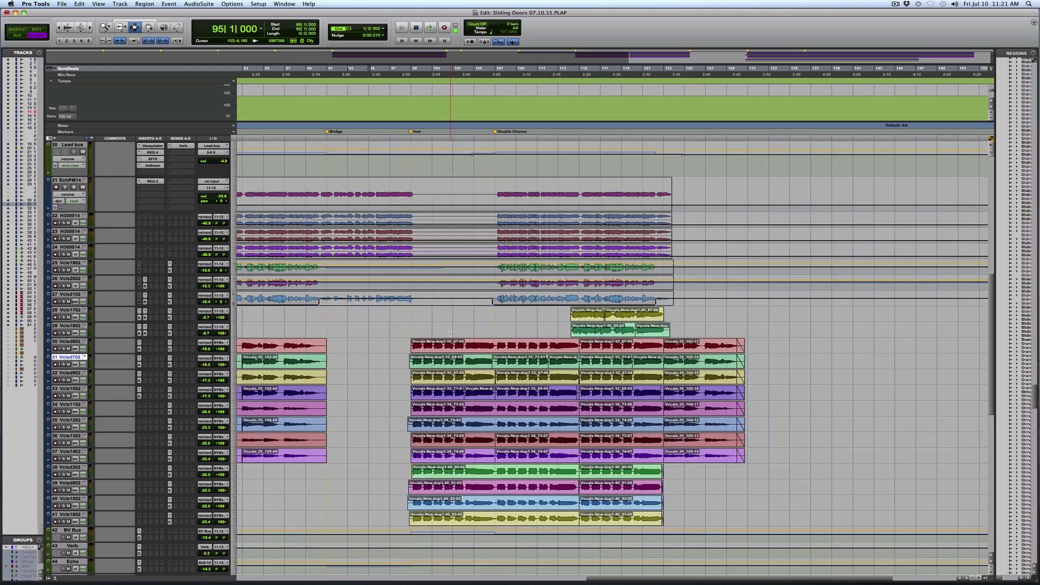
pyautogui.scroll(4, 449, 333)
pyautogui.scroll(1, 449, 333)
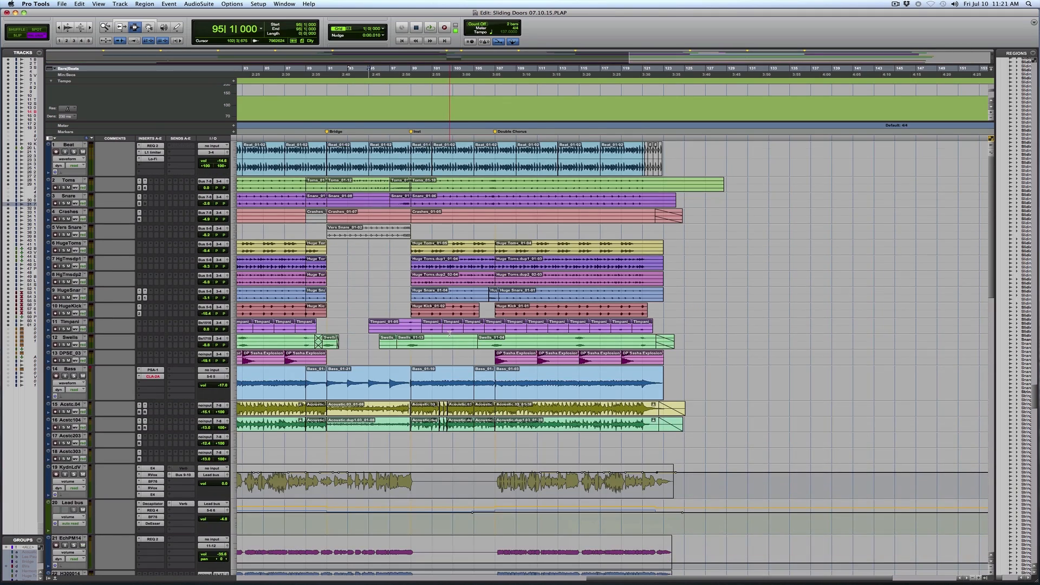
pyautogui.scroll(-18, 449, 333)
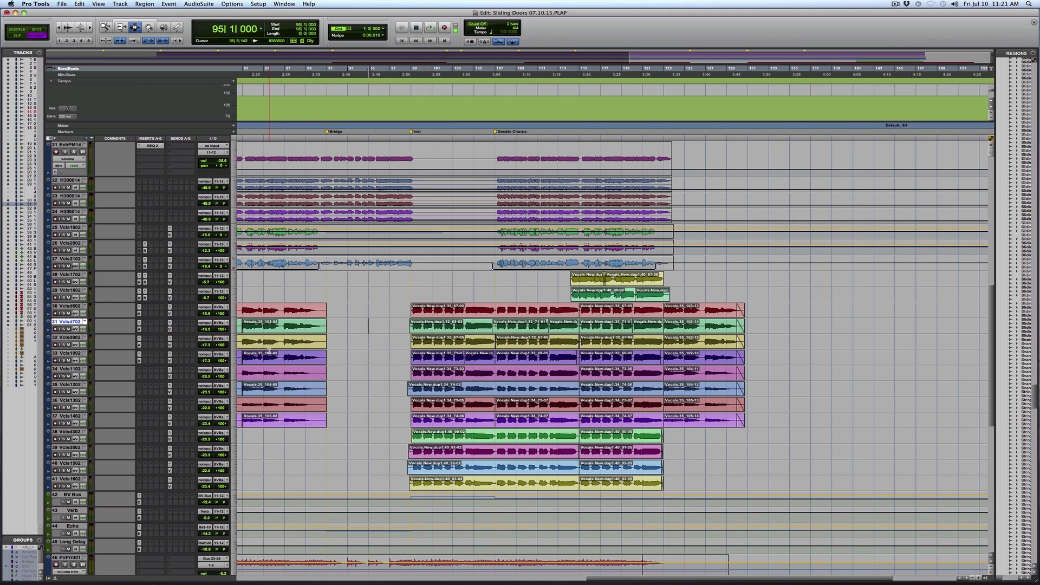
pyautogui.press('super+equal')
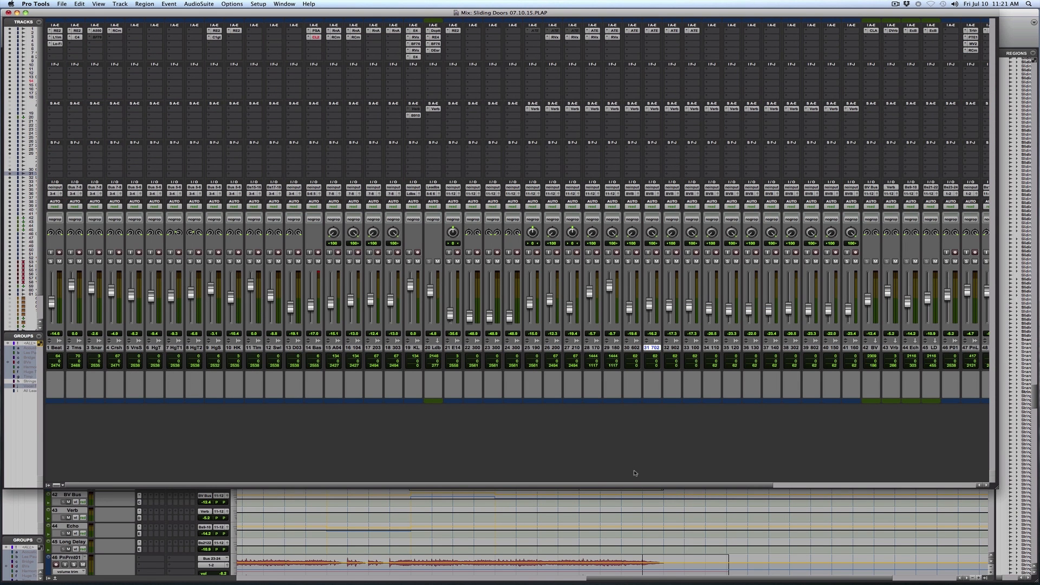